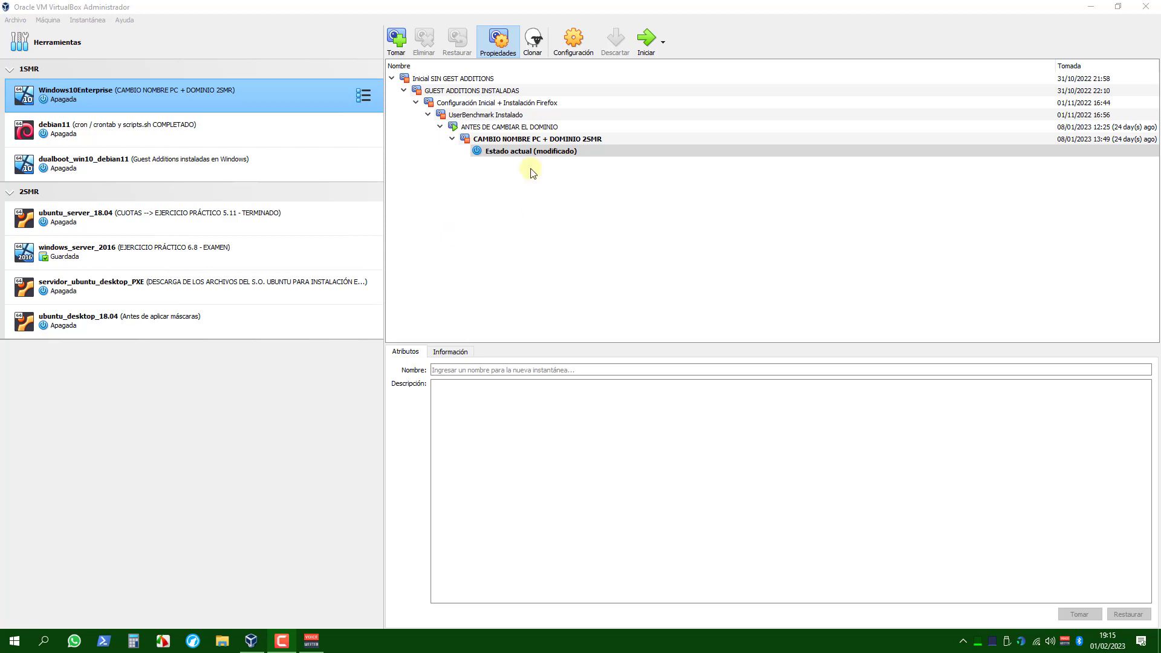
Open the storage settings of the debian11 virtual machine.
click(156, 129)
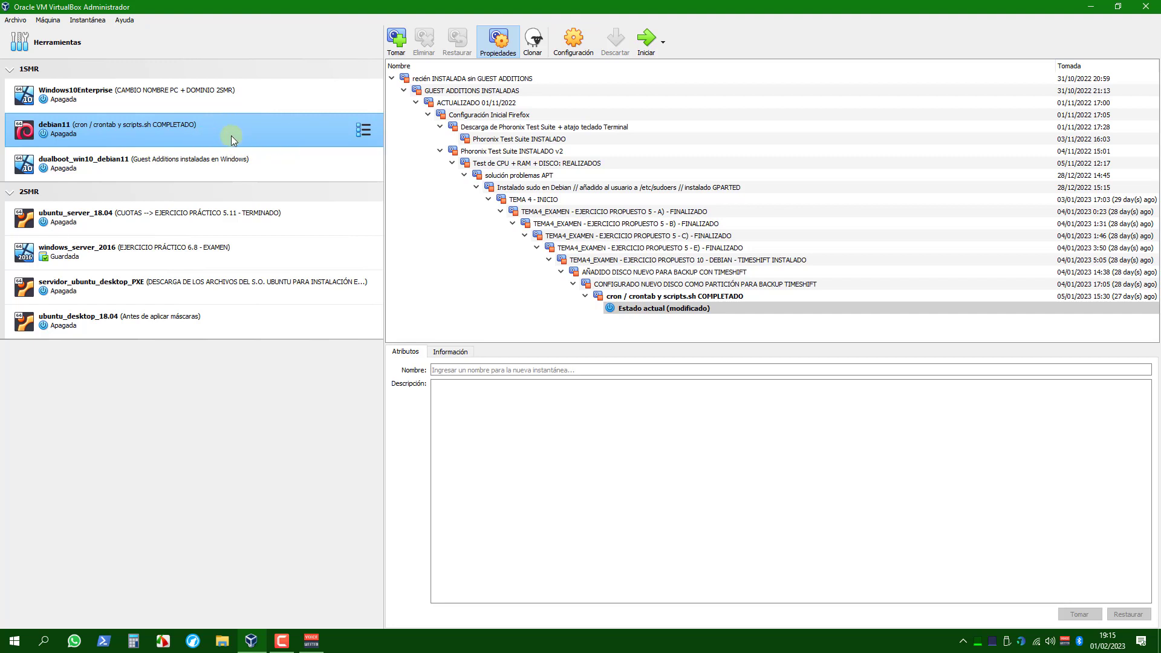
click(572, 46)
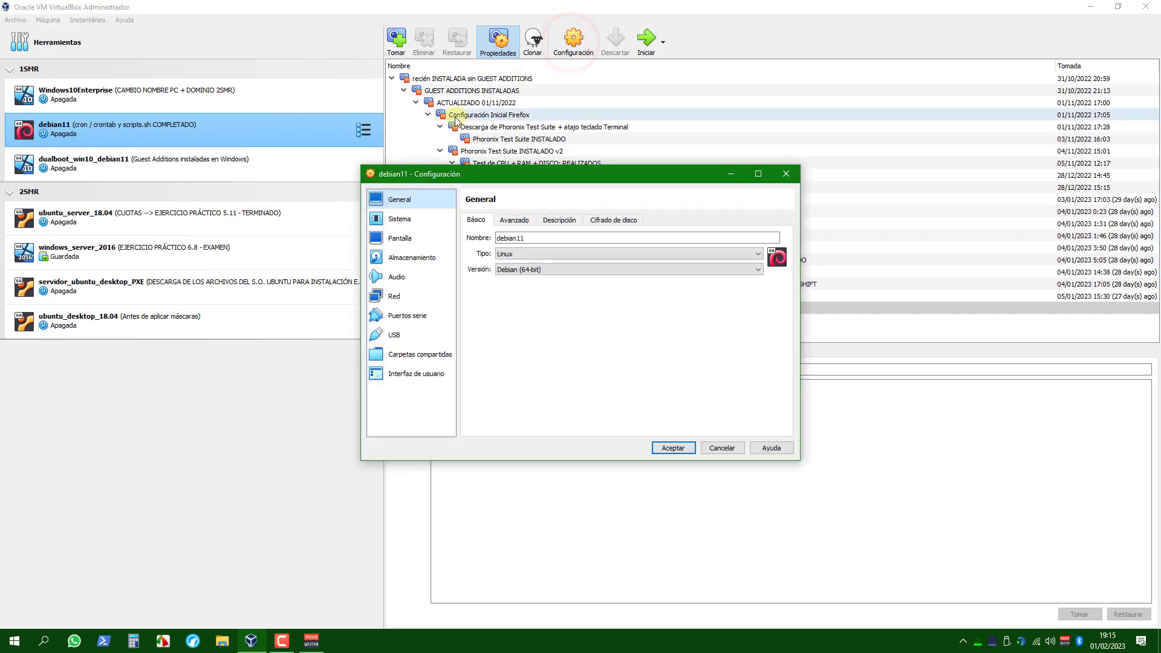
drag(520, 185, 382, 189)
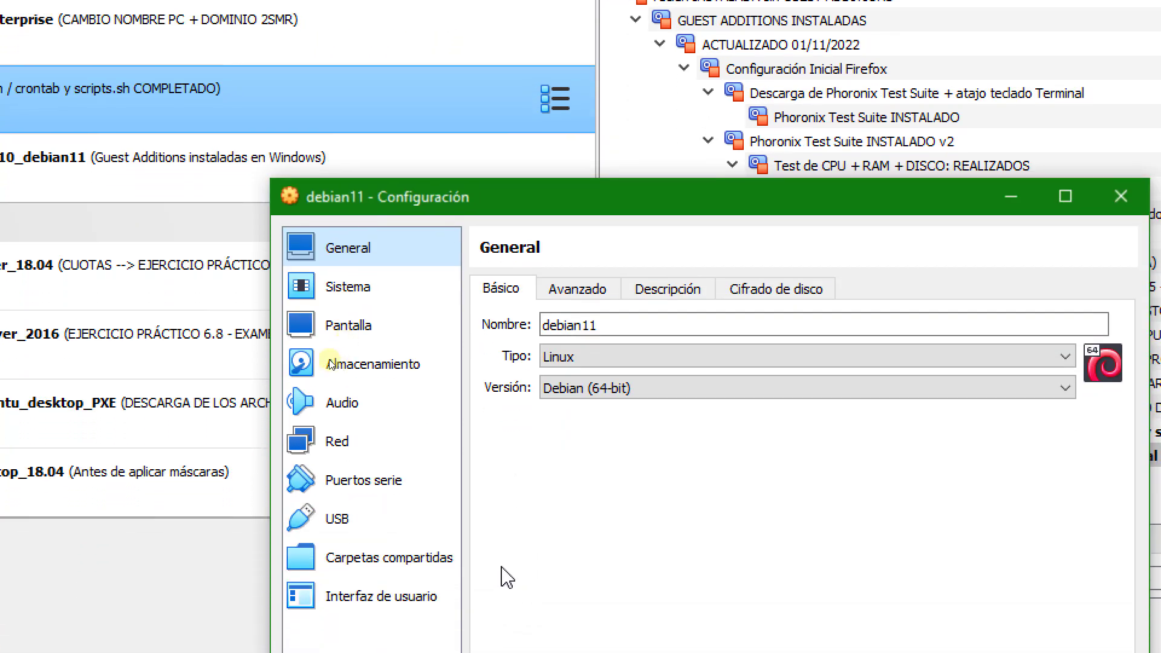
click(393, 366)
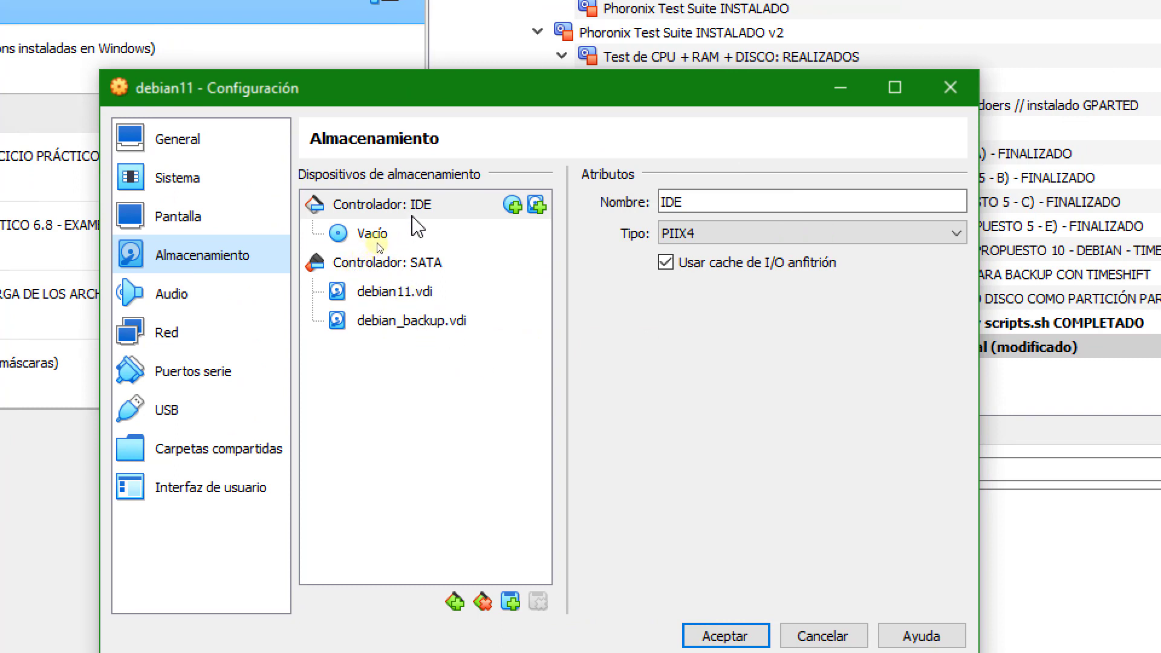
Remove the empty optical drive from the IDE controller and confirm its deletion.
click(395, 235)
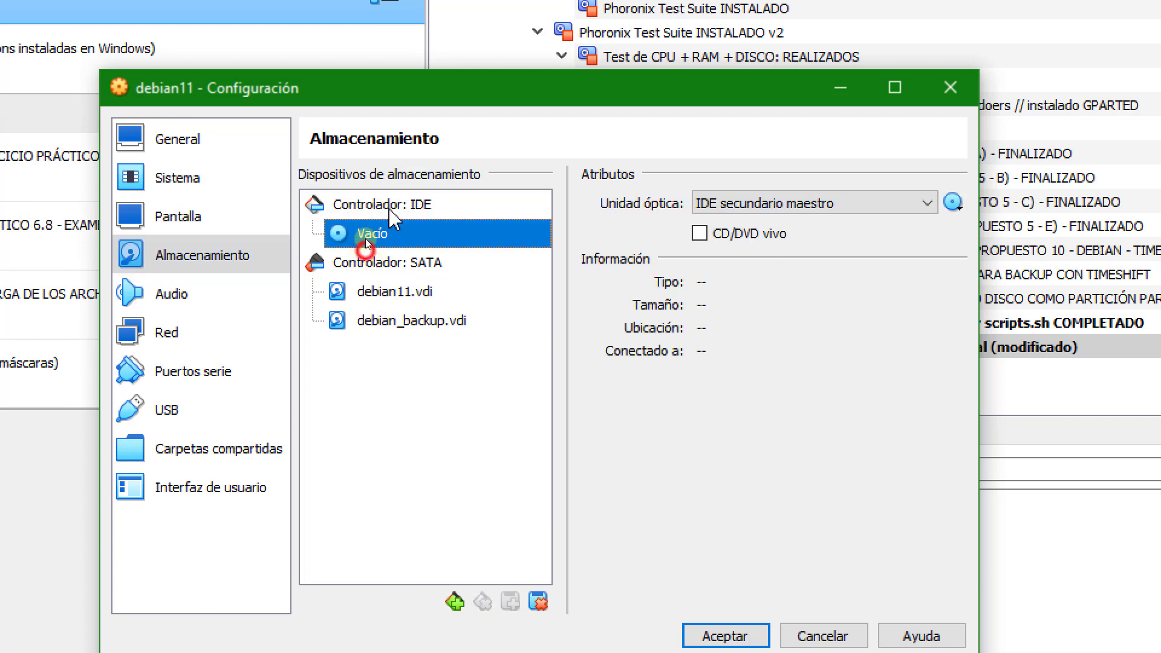
click(390, 209)
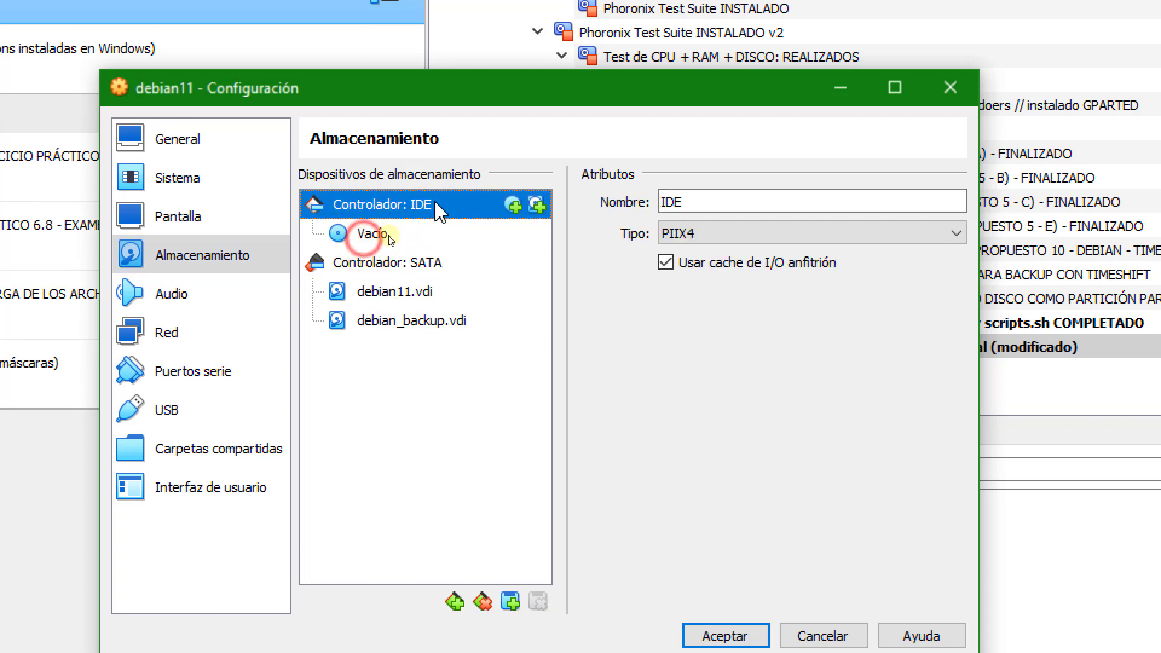
click(393, 264)
click(376, 240)
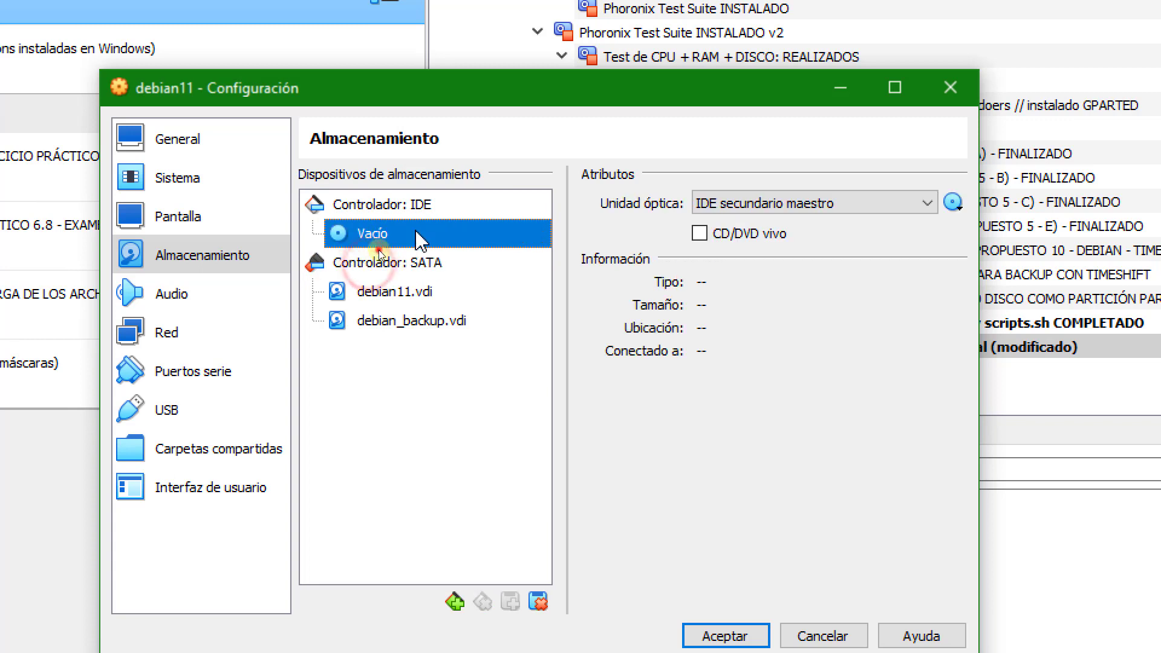
click(468, 208)
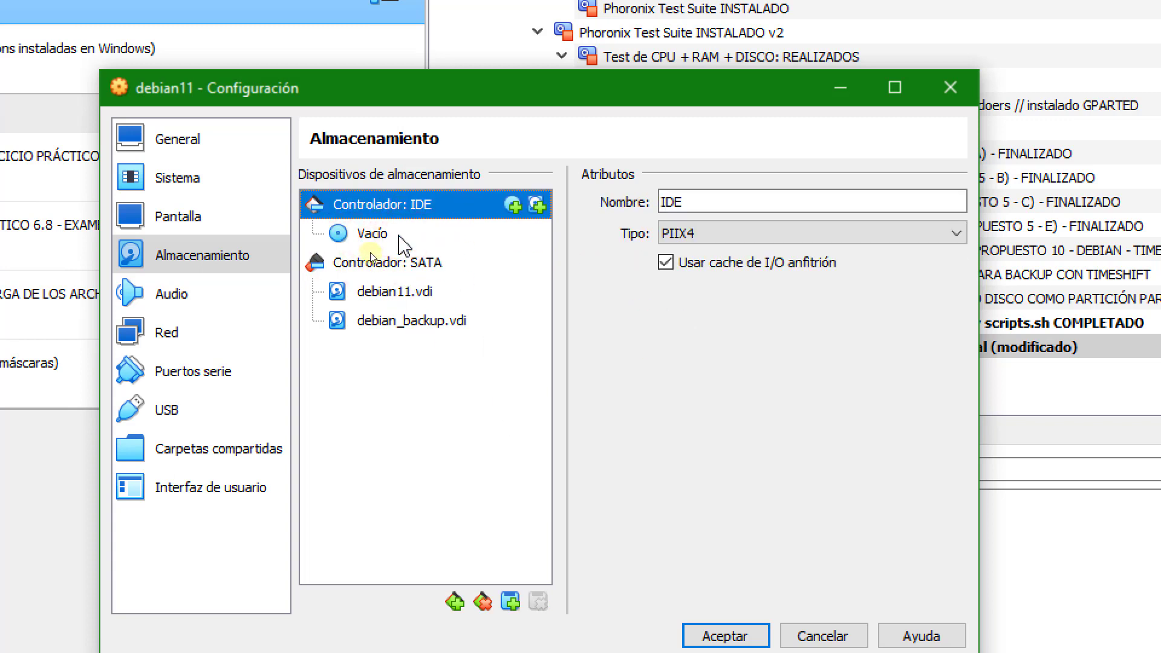
click(402, 238)
right_click(399, 233)
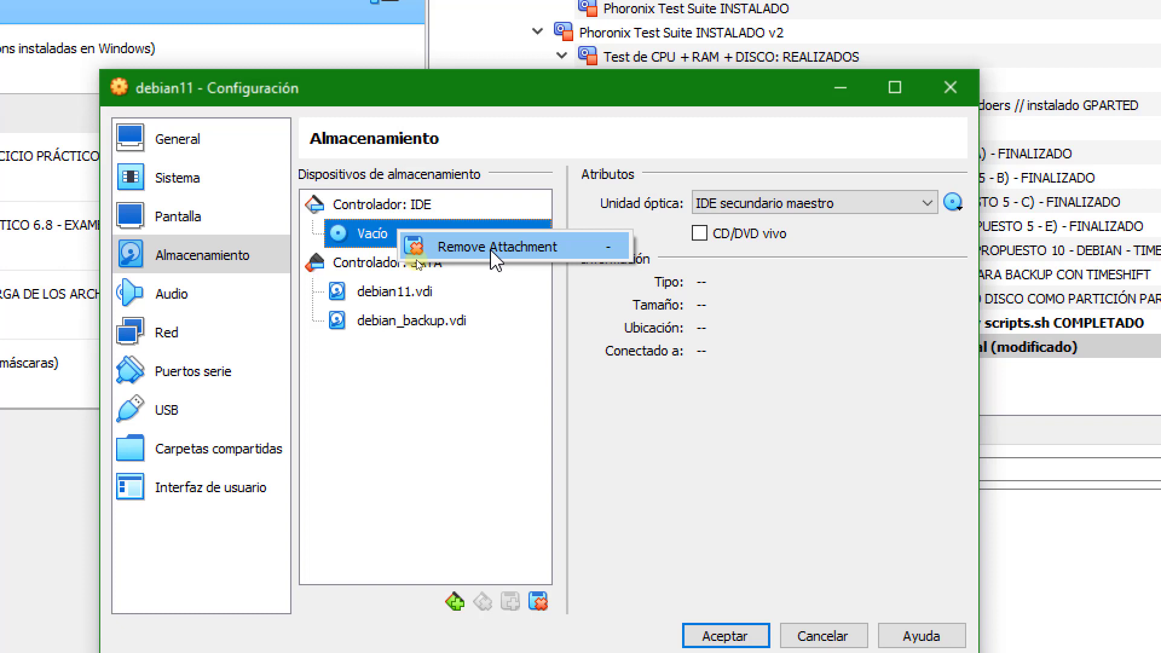
click(495, 253)
click(508, 478)
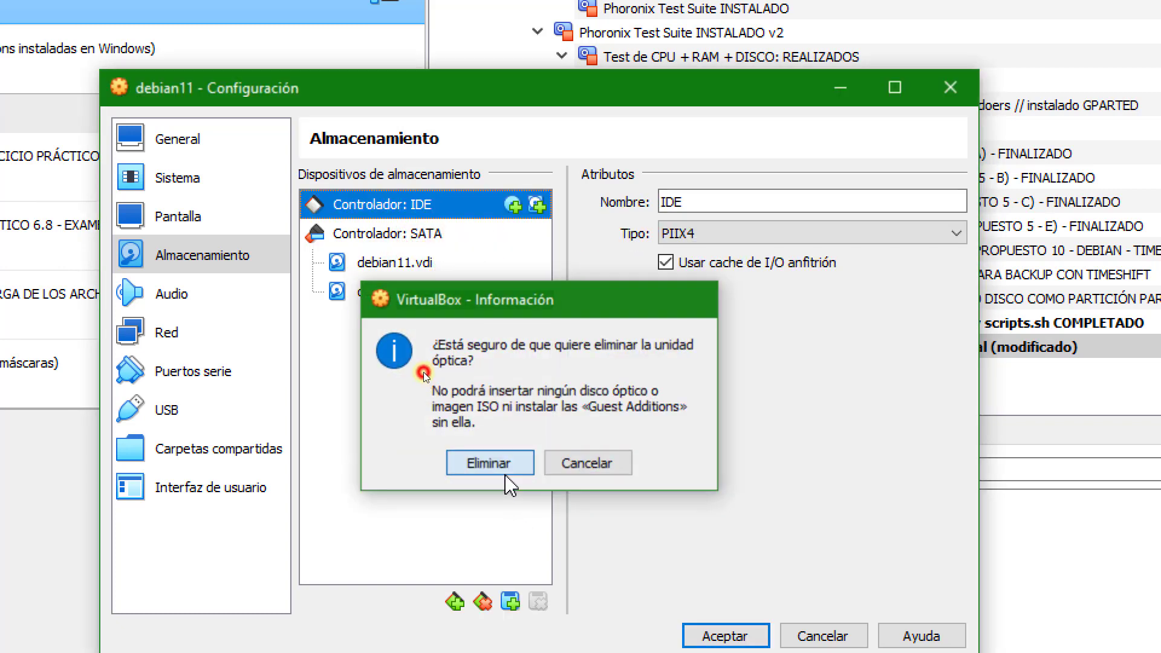
Delete the IDE controller from the virtual machine's storage devices.
click(444, 234)
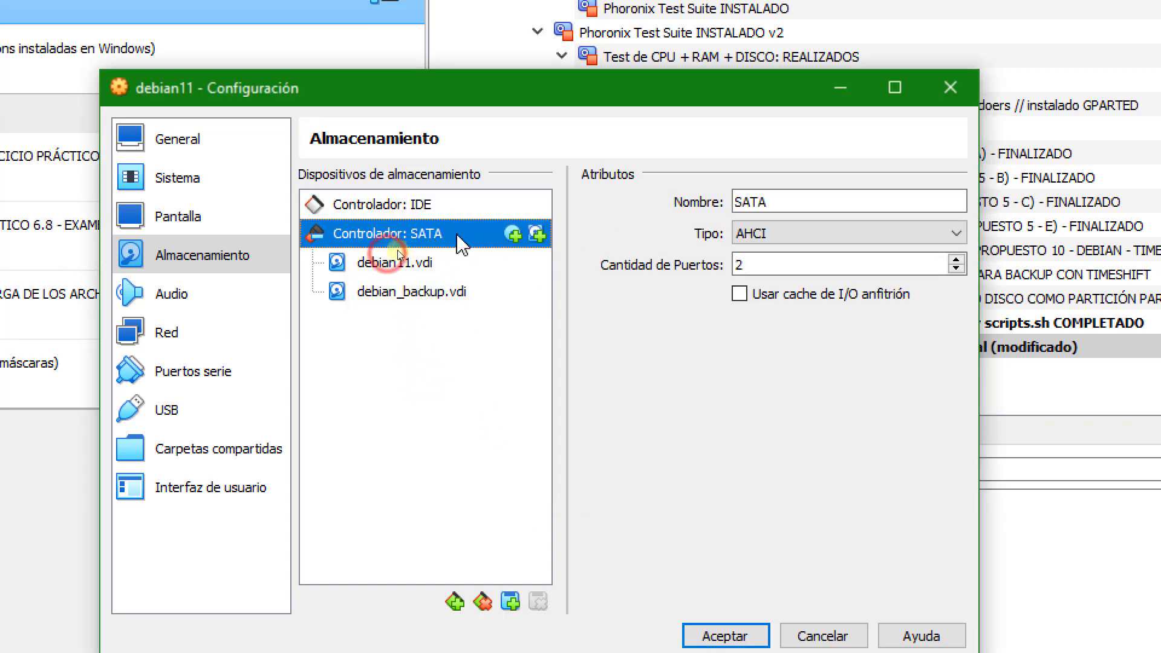
click(429, 206)
right_click(455, 208)
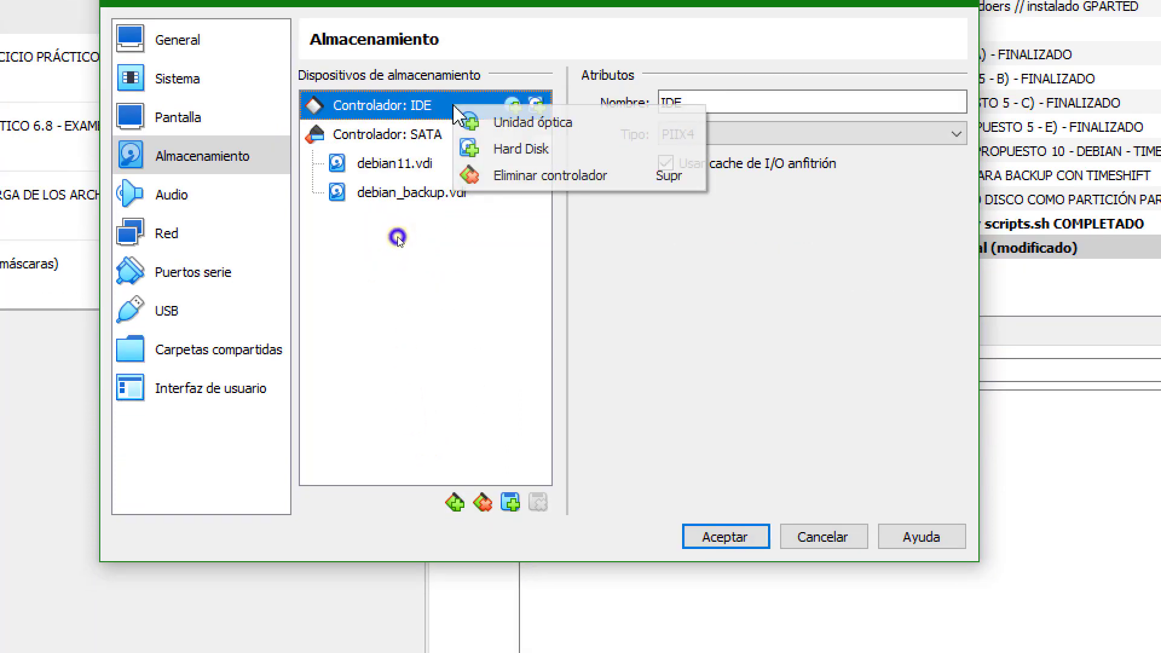
click(544, 176)
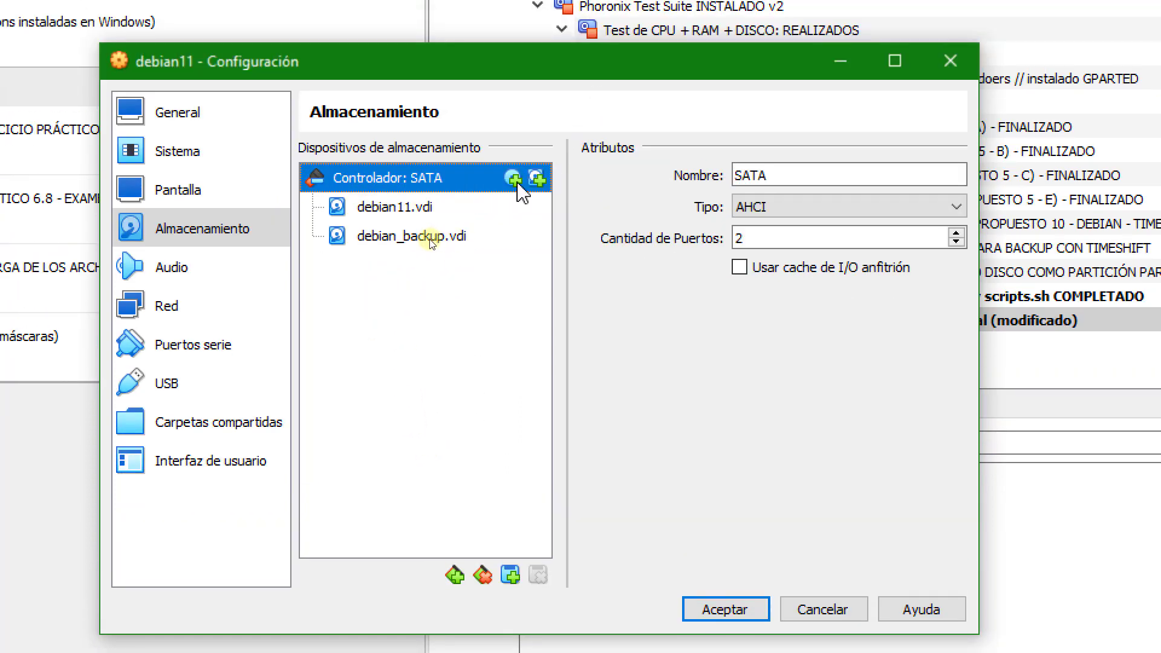
Add an optical drive to the SATA controller with the image gparted-live-1.4.0-6-amd64.iso from the ISOs folder.
click(514, 144)
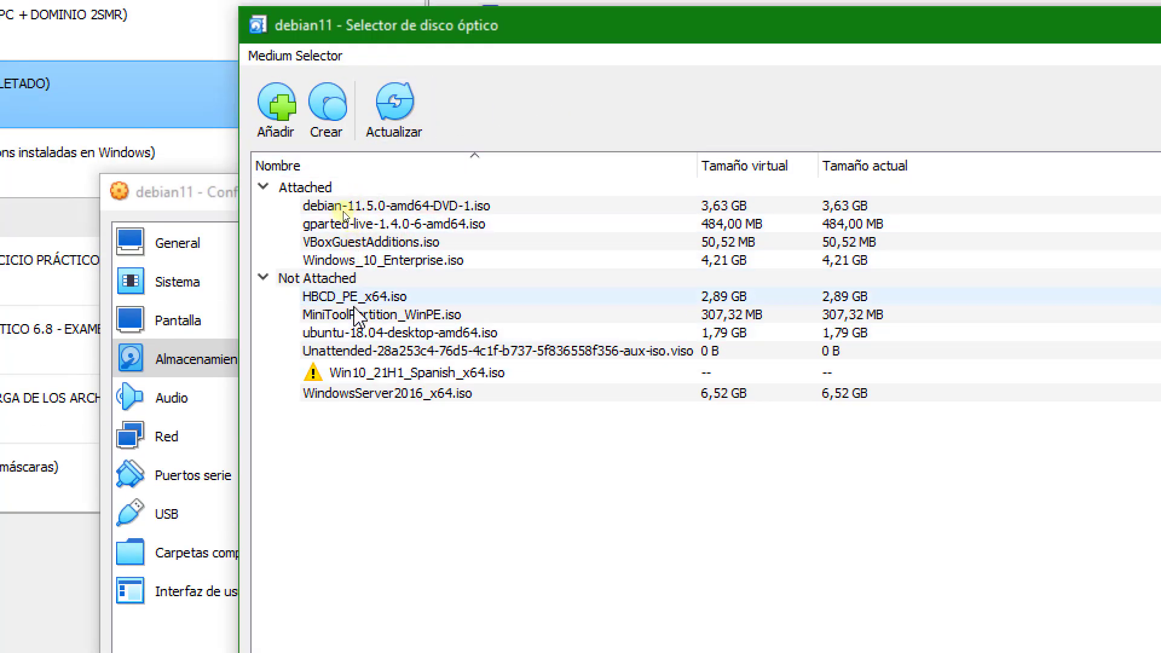
click(332, 142)
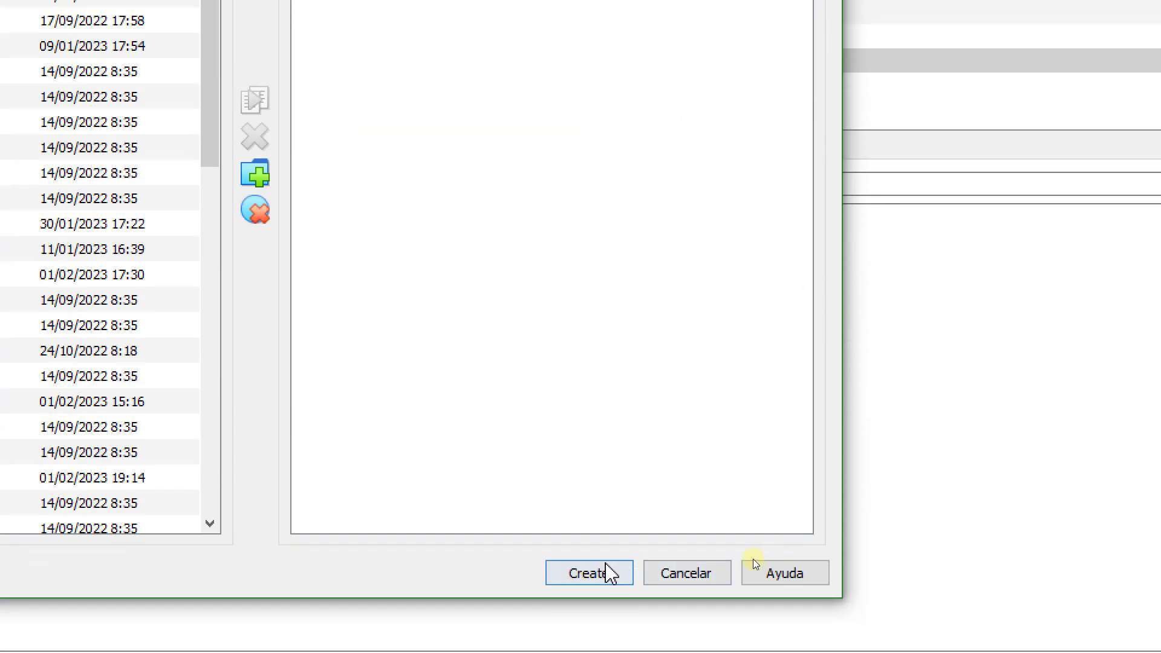
click(684, 573)
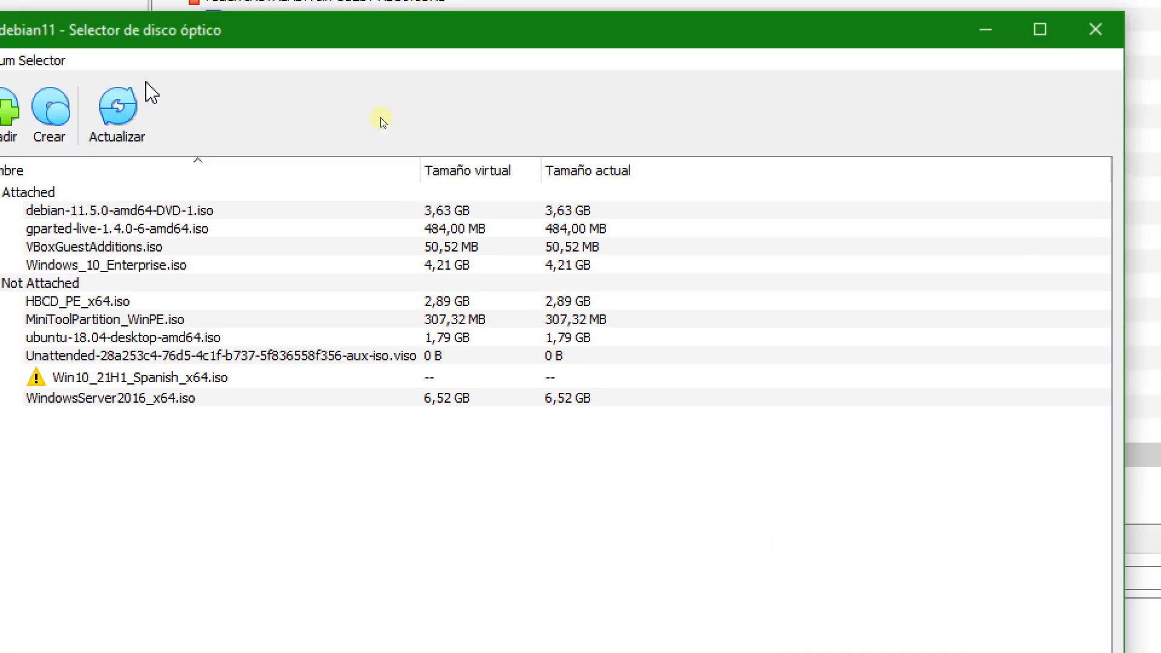
click(7, 108)
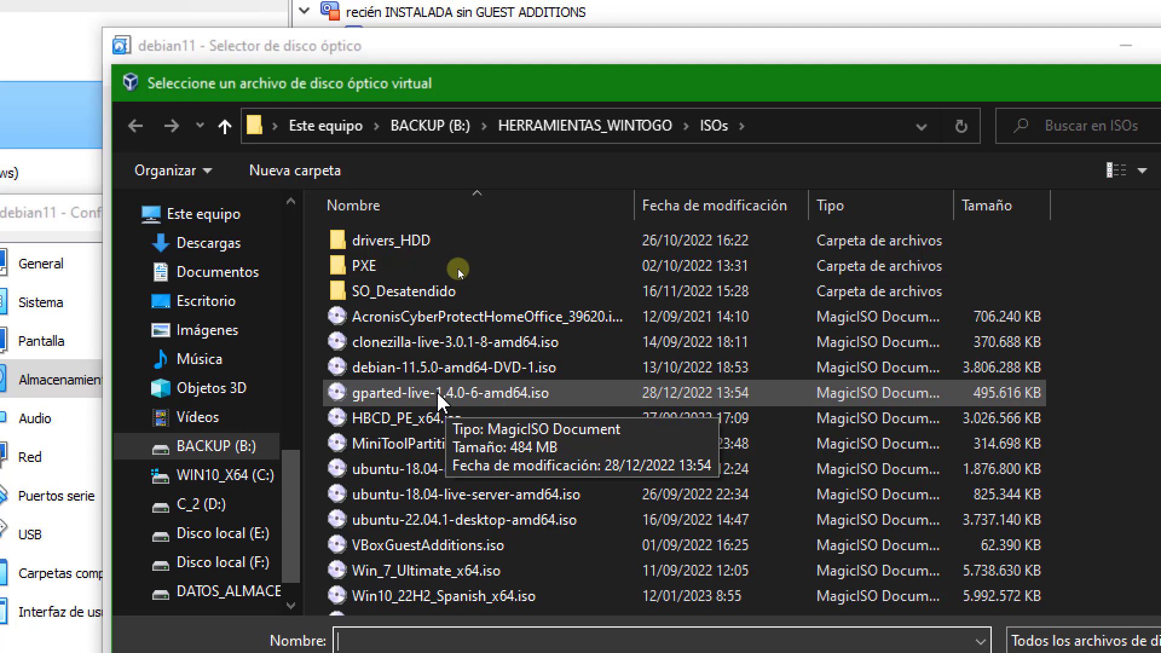
click(440, 394)
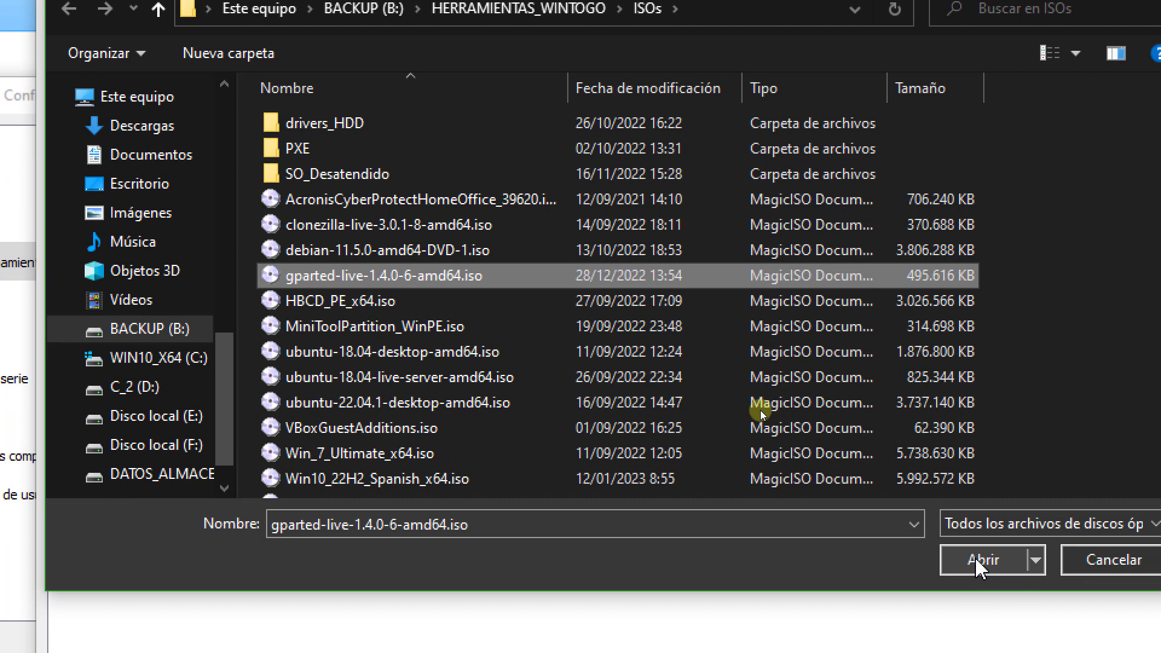
click(992, 581)
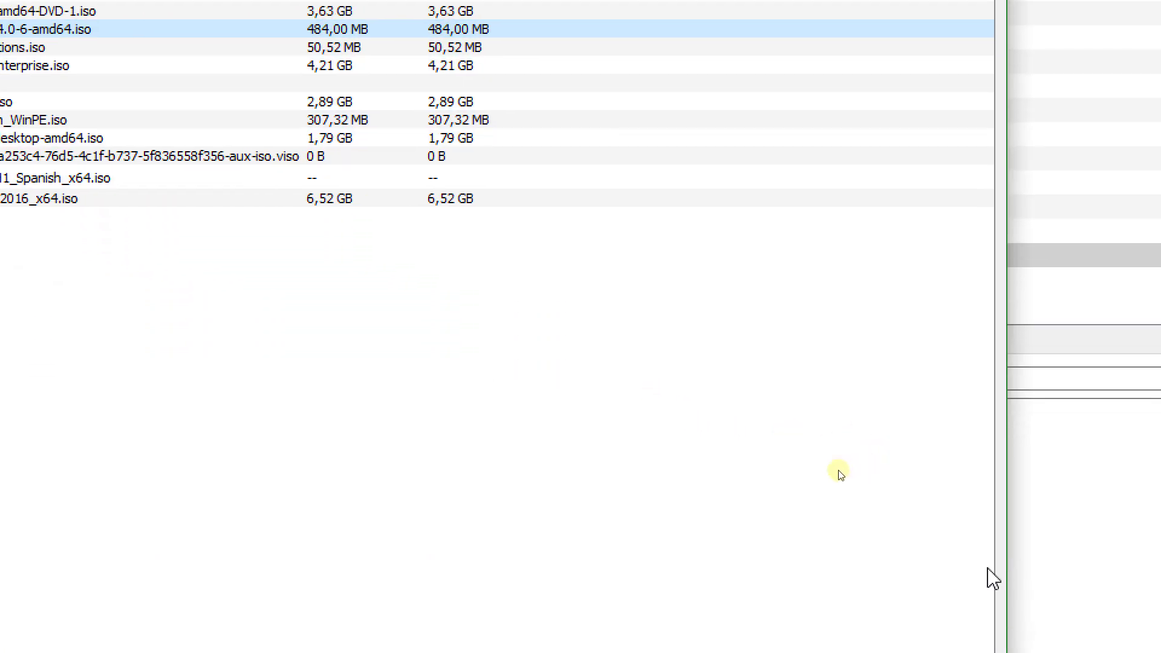
click(753, 645)
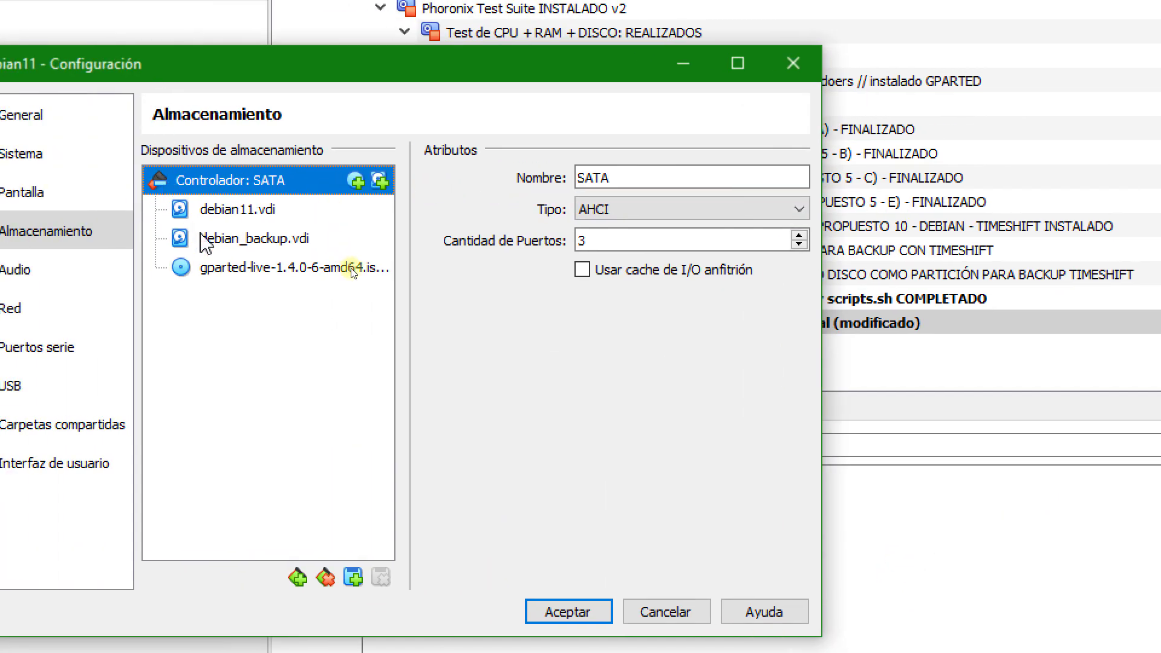
Eject the GParted image from the SATA optical drive, keeping the empty drive attached.
click(355, 280)
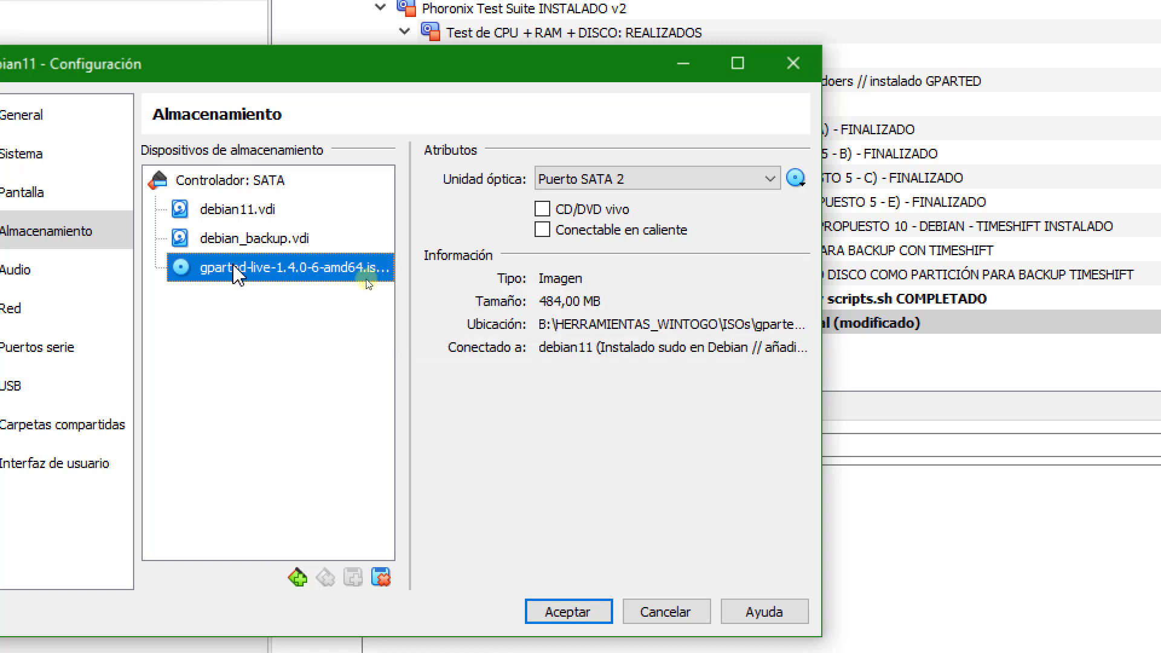
right_click(245, 274)
click(298, 294)
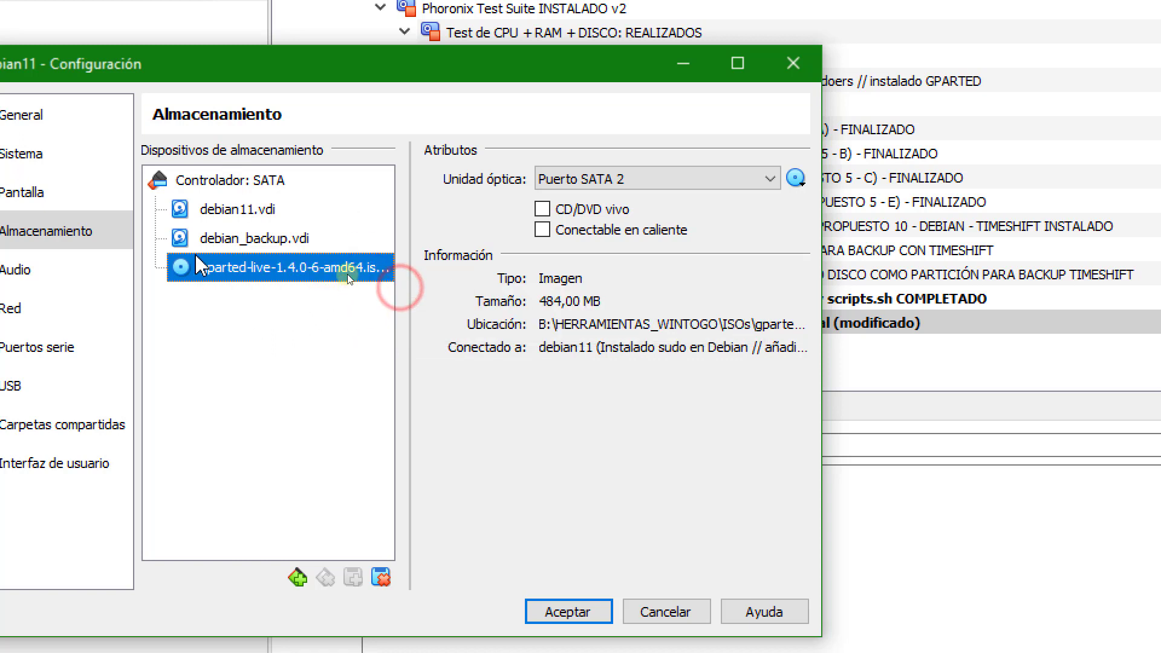
click(796, 179)
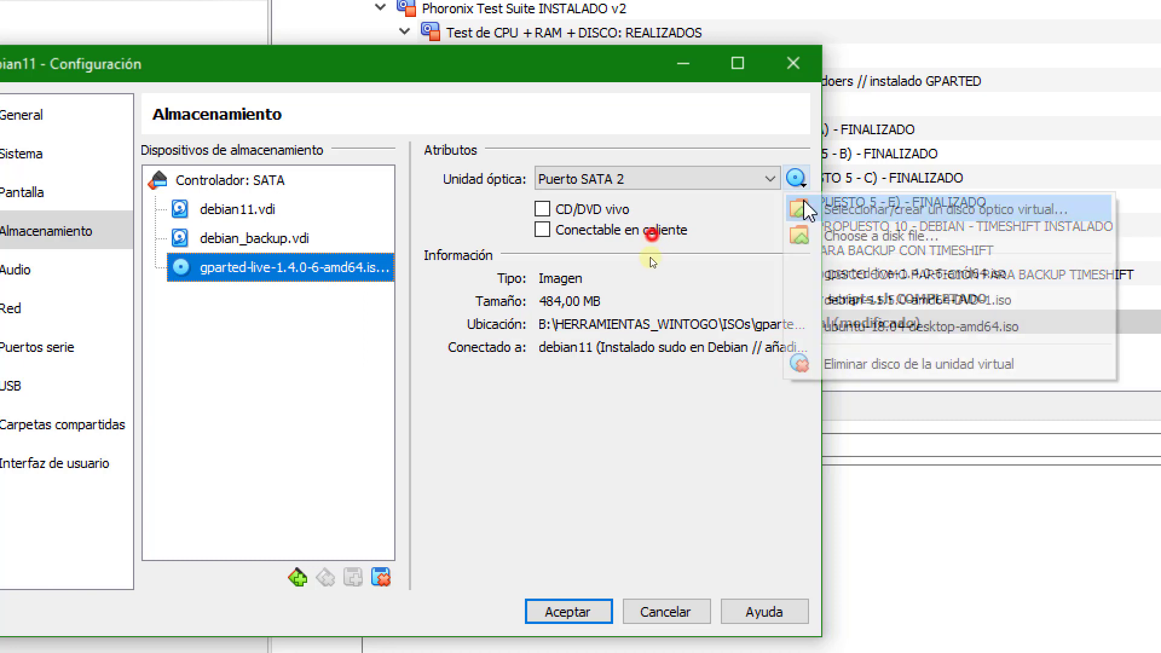
click(821, 364)
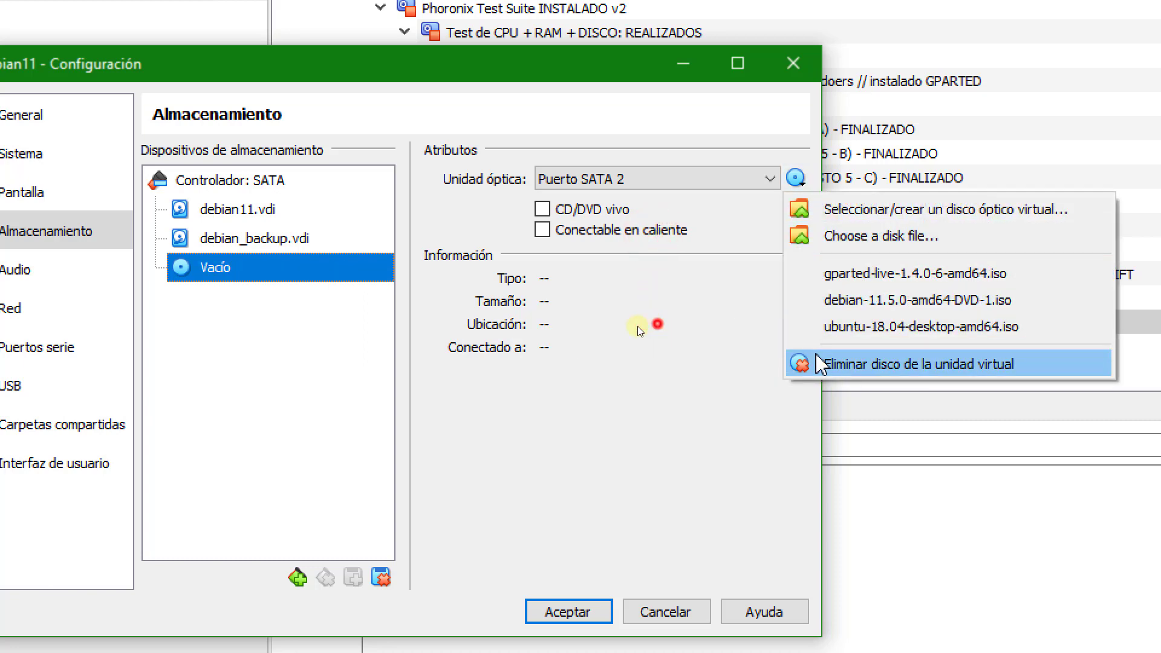
Remove the debian_backup.vdi hard disk attachment from the SATA controller.
click(254, 240)
right_click(292, 241)
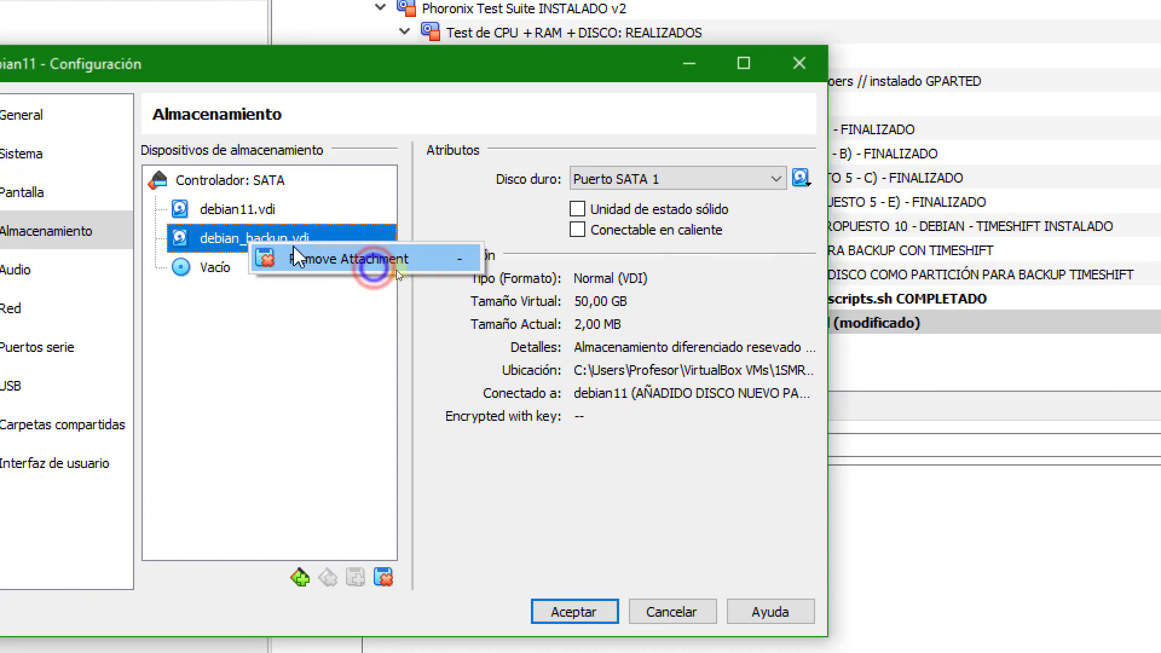
click(315, 253)
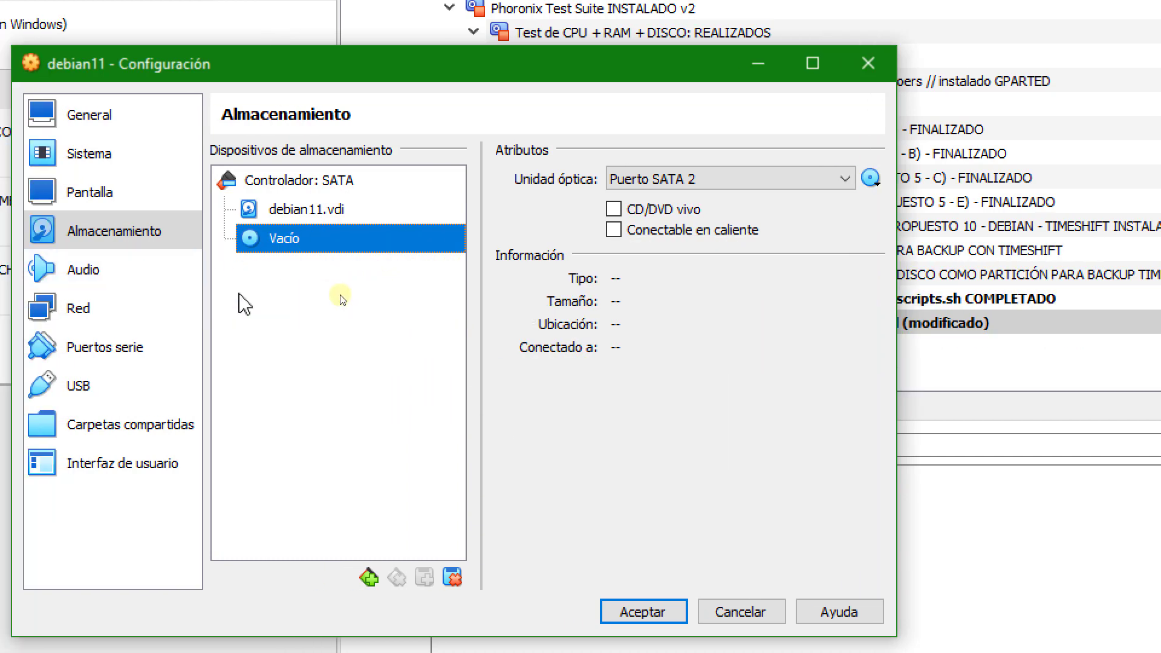
Start creating a new hard disk for the SATA controller as a dynamically allocated VDI without pre-allocating its full size.
click(326, 212)
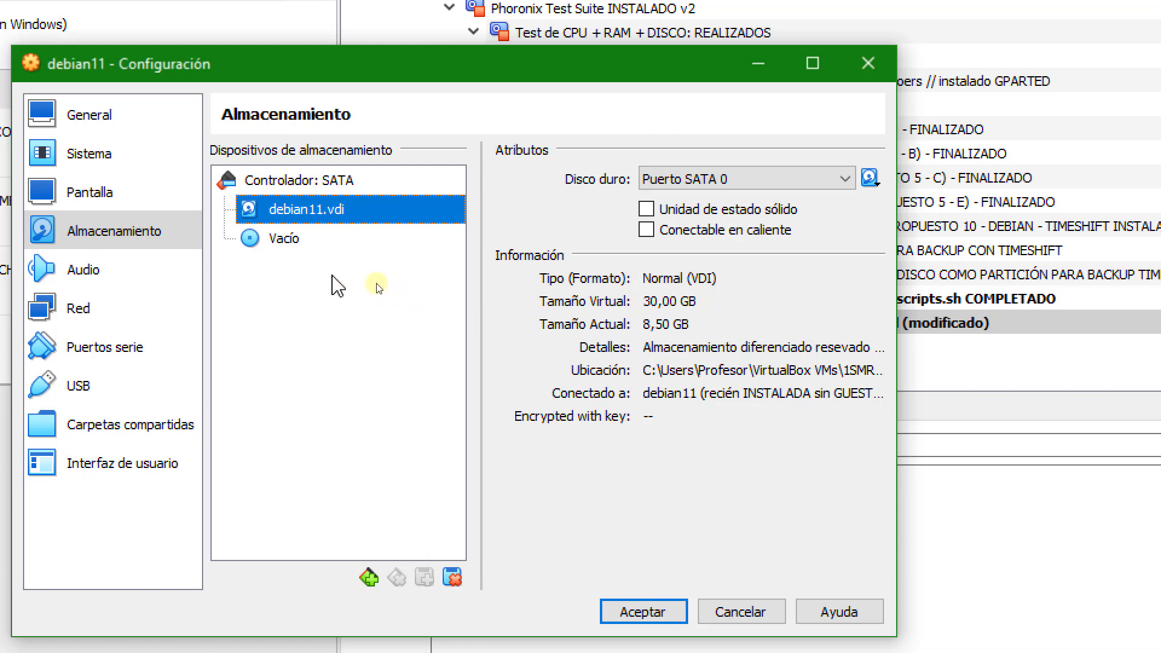
click(357, 264)
click(387, 181)
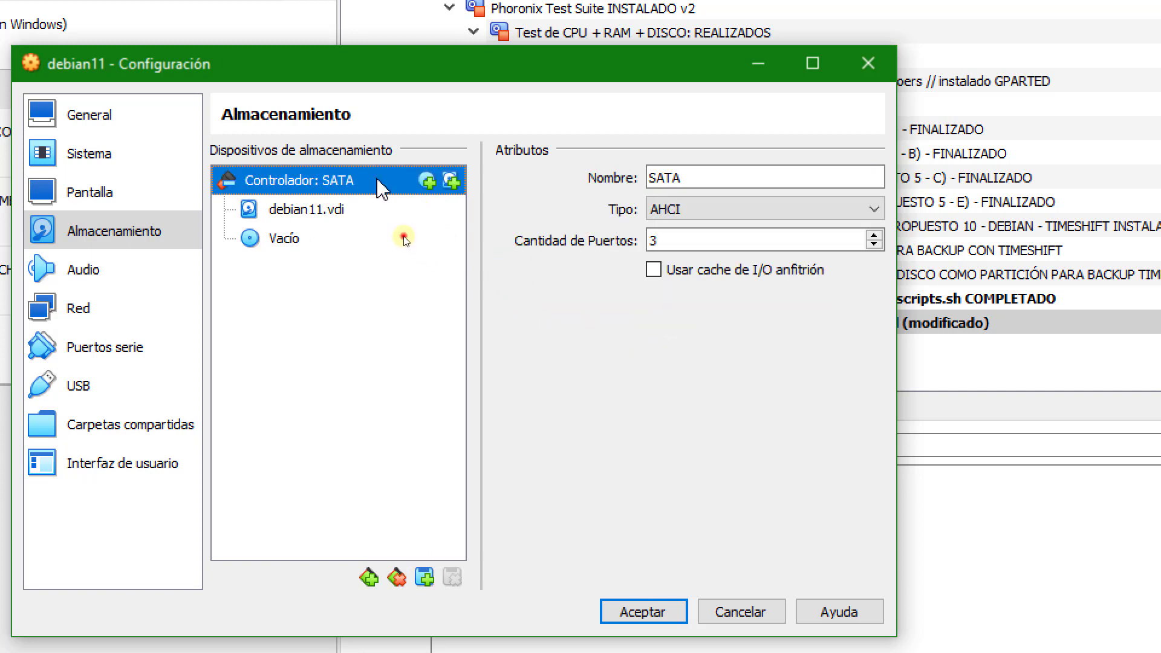
click(452, 180)
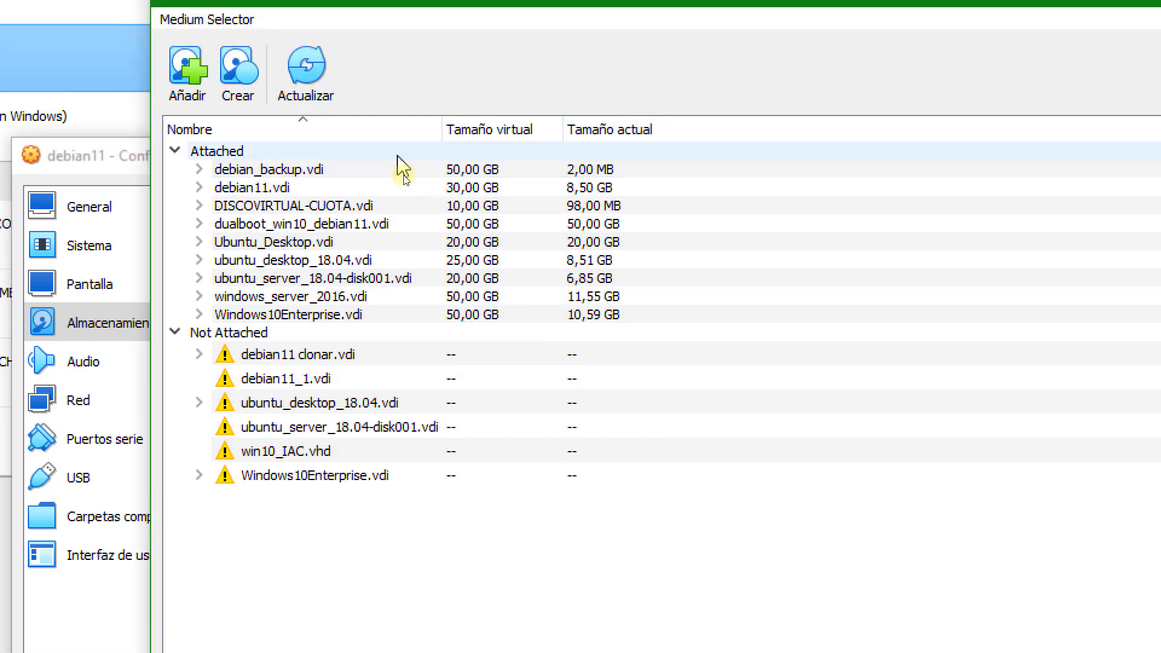
click(245, 99)
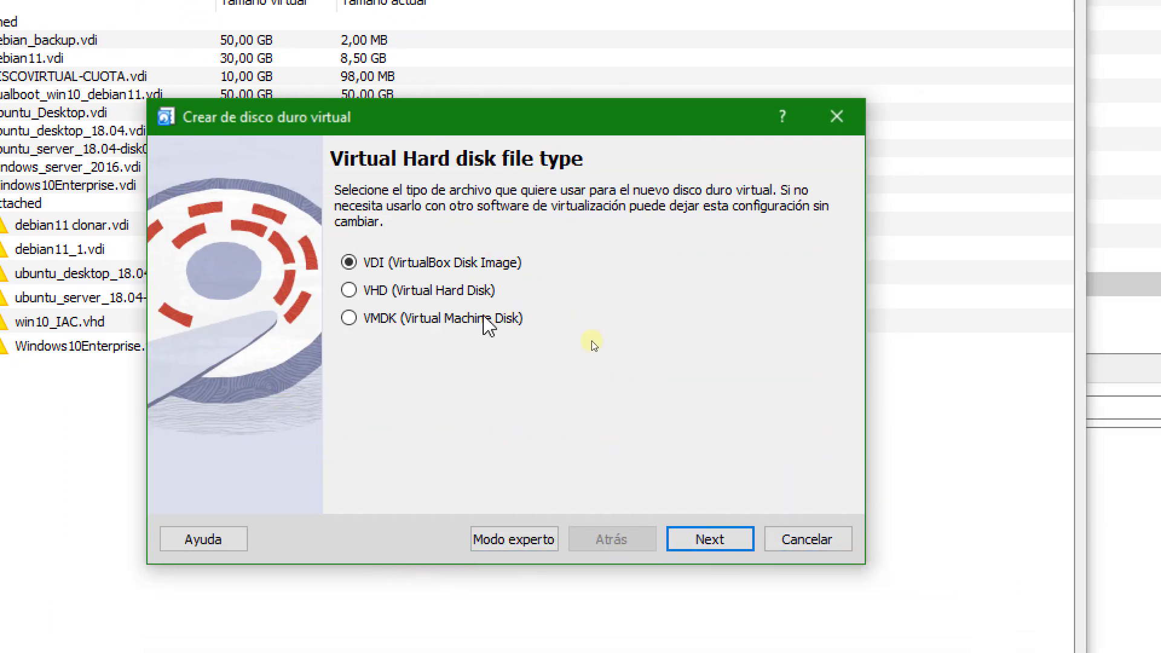
click(707, 540)
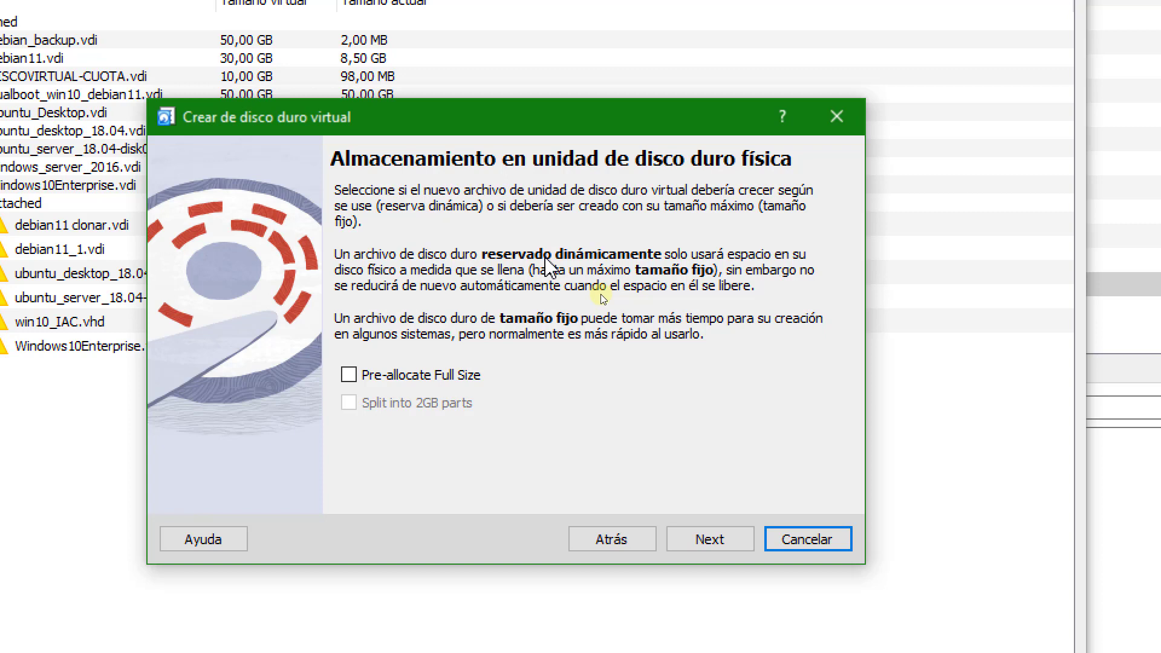
click(701, 541)
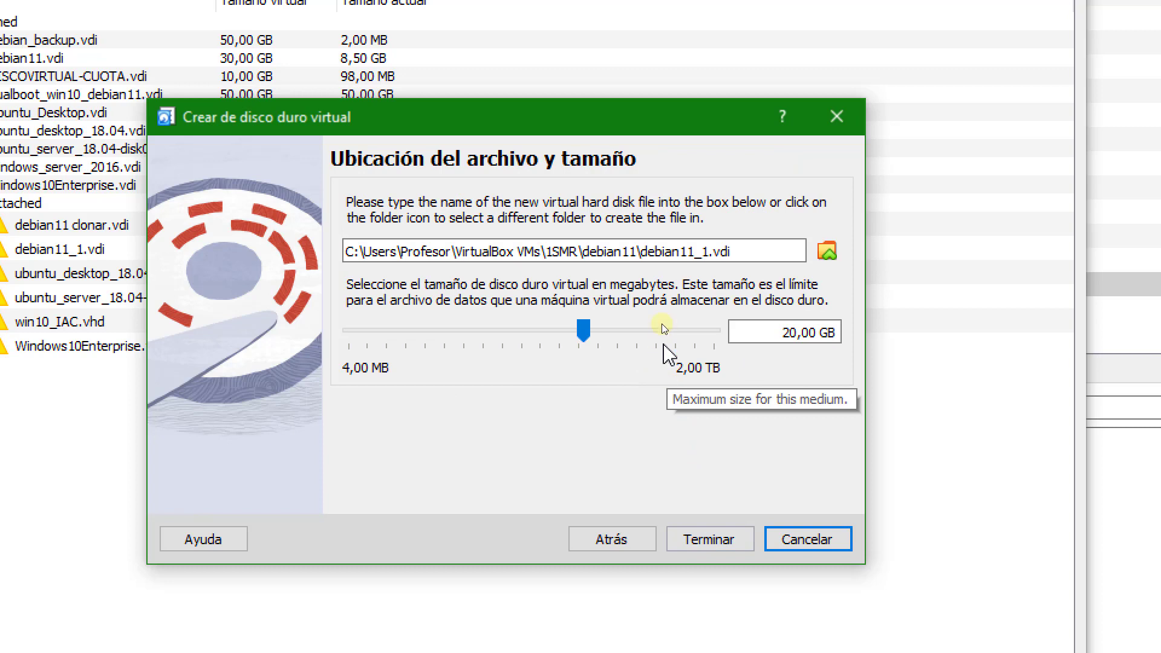
Name the new virtual hard disk file disco_duro_ext.vdi, keeping it in the debian11 folder.
click(708, 253)
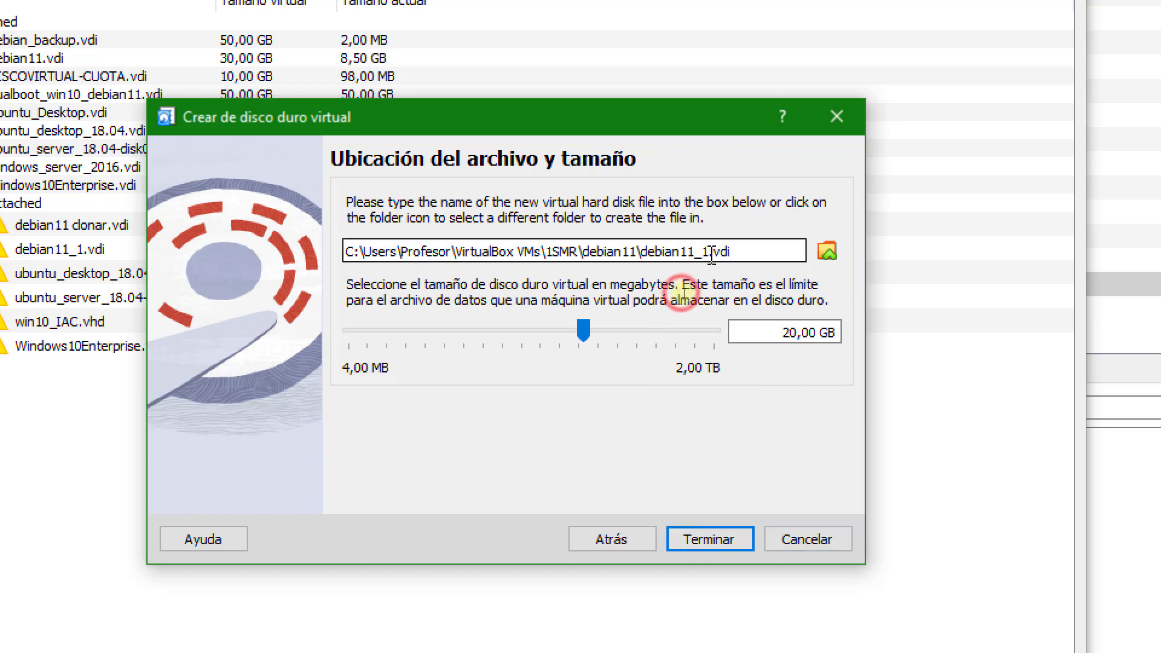
drag(708, 253, 649, 257)
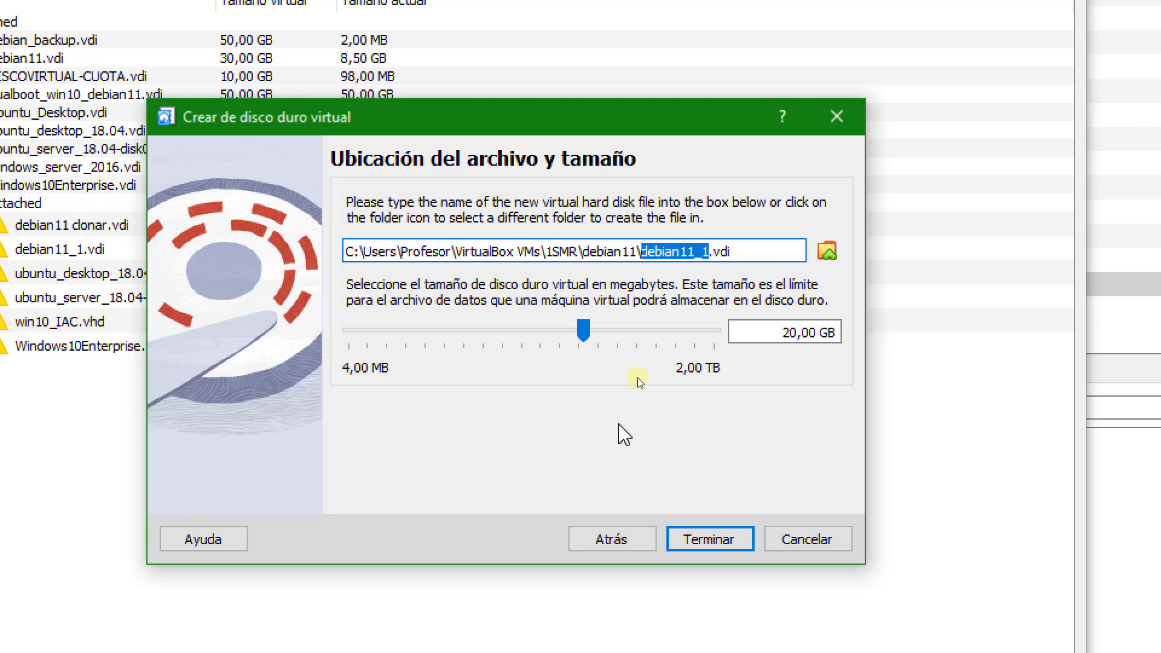
click(735, 252)
drag(736, 252, 710, 254)
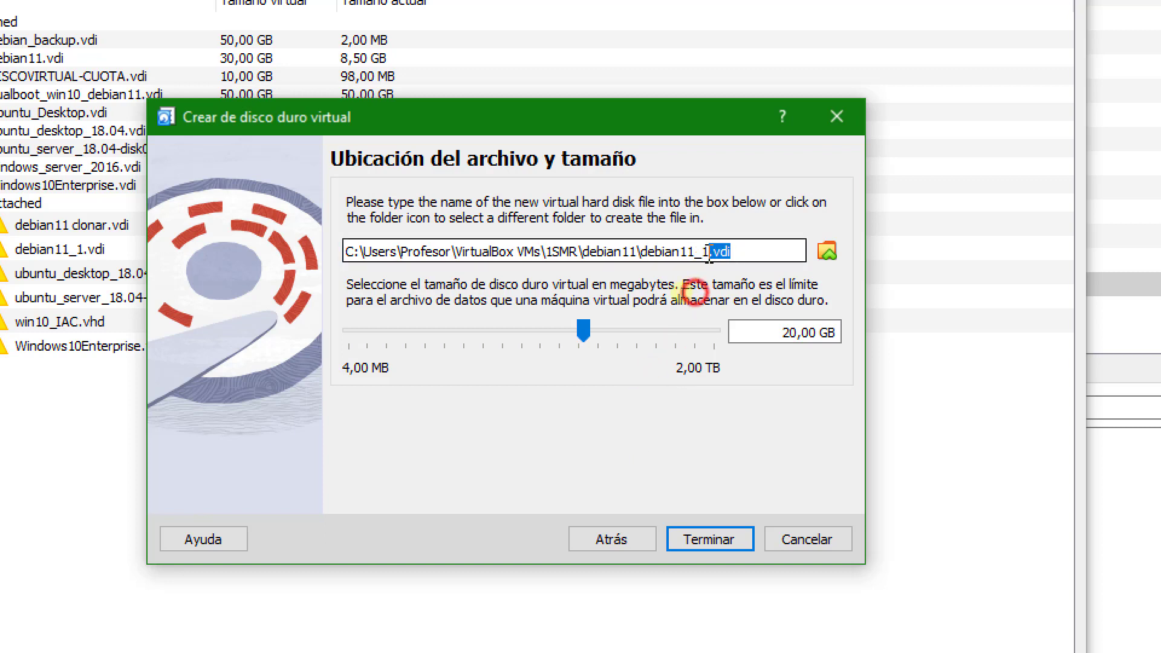
key(Left)
key(Left)
key(Left)
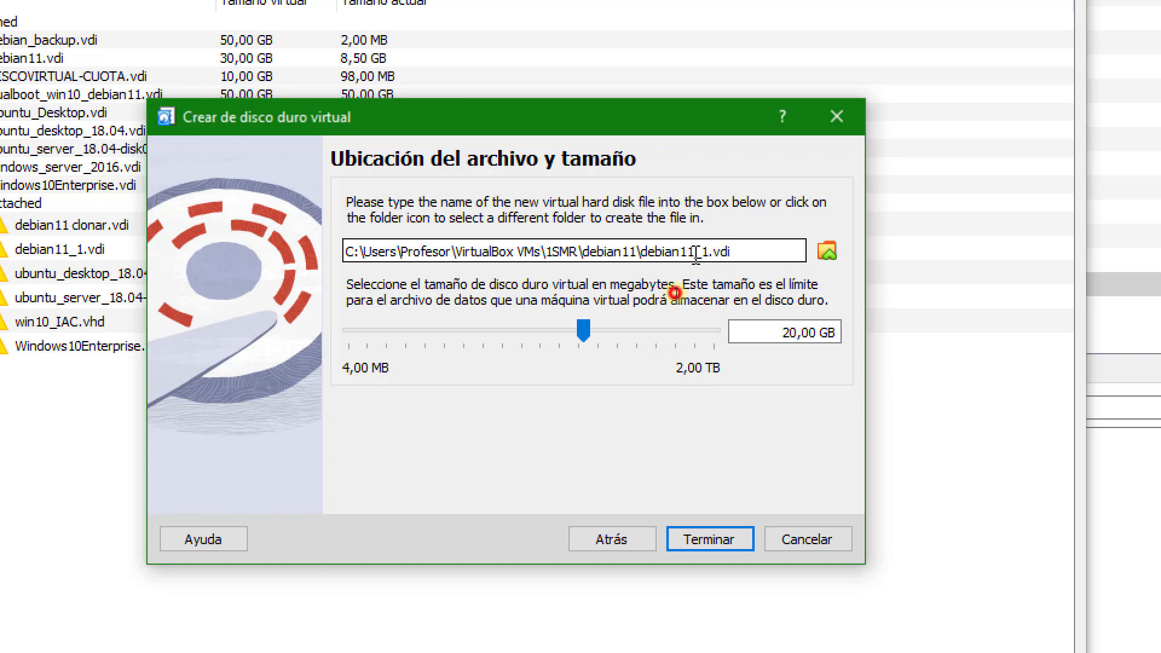
drag(711, 253, 642, 252)
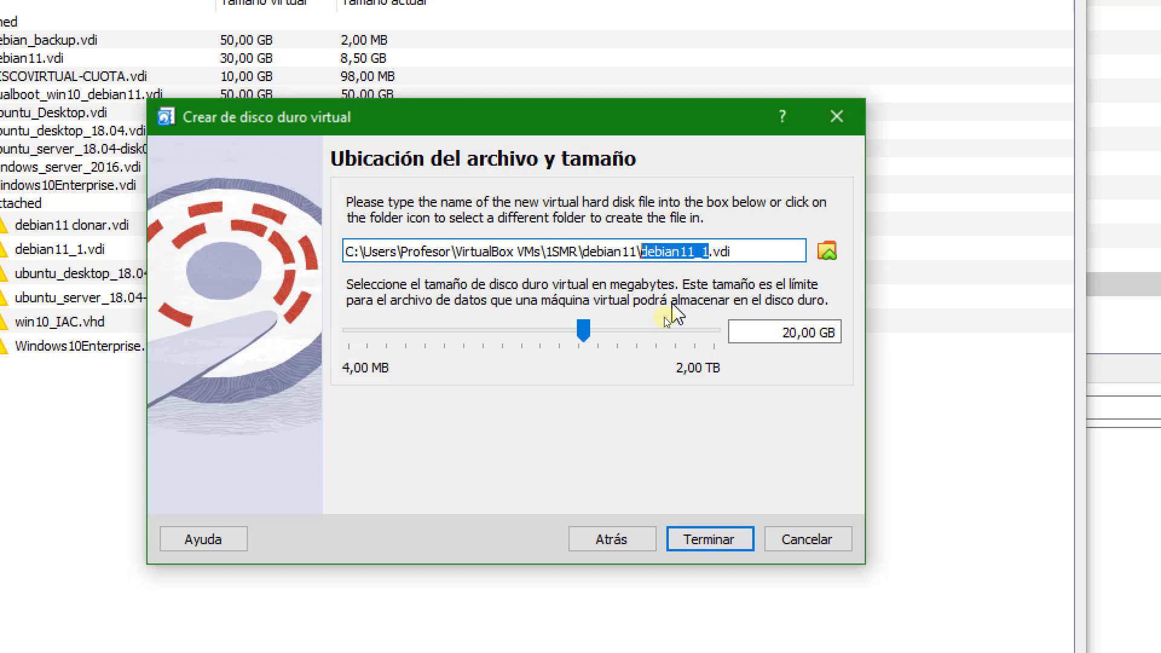
text(disco_d)
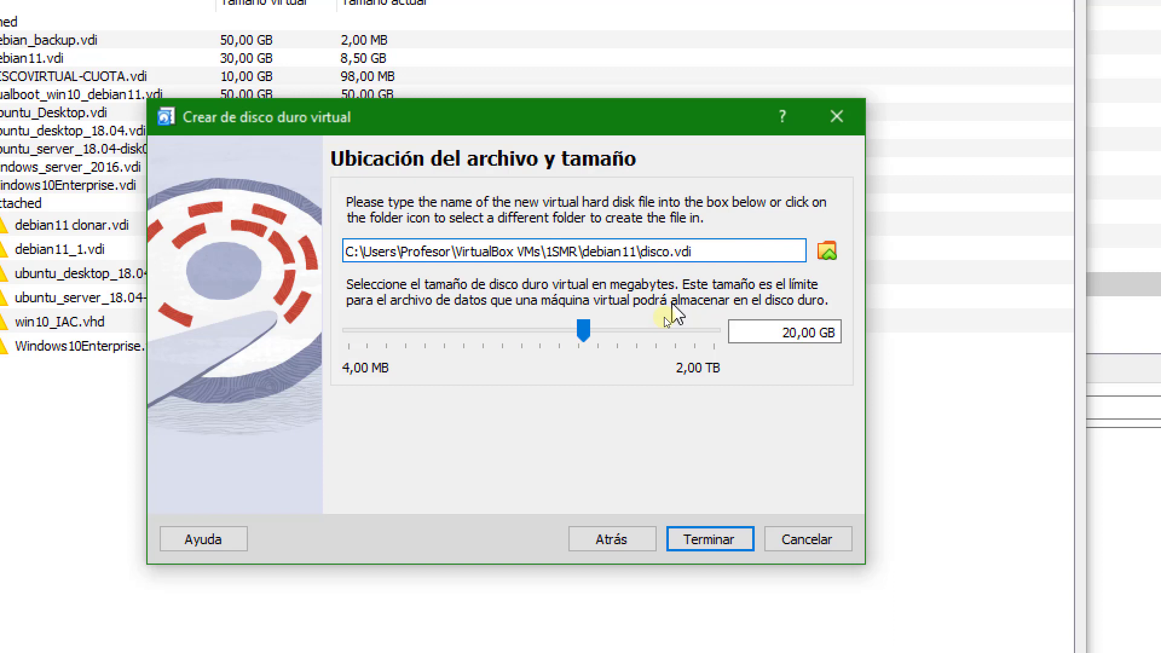
text(uro_Ext)
key(BackSpace)
key(BackSpace)
key(BackSpace)
text(ext)
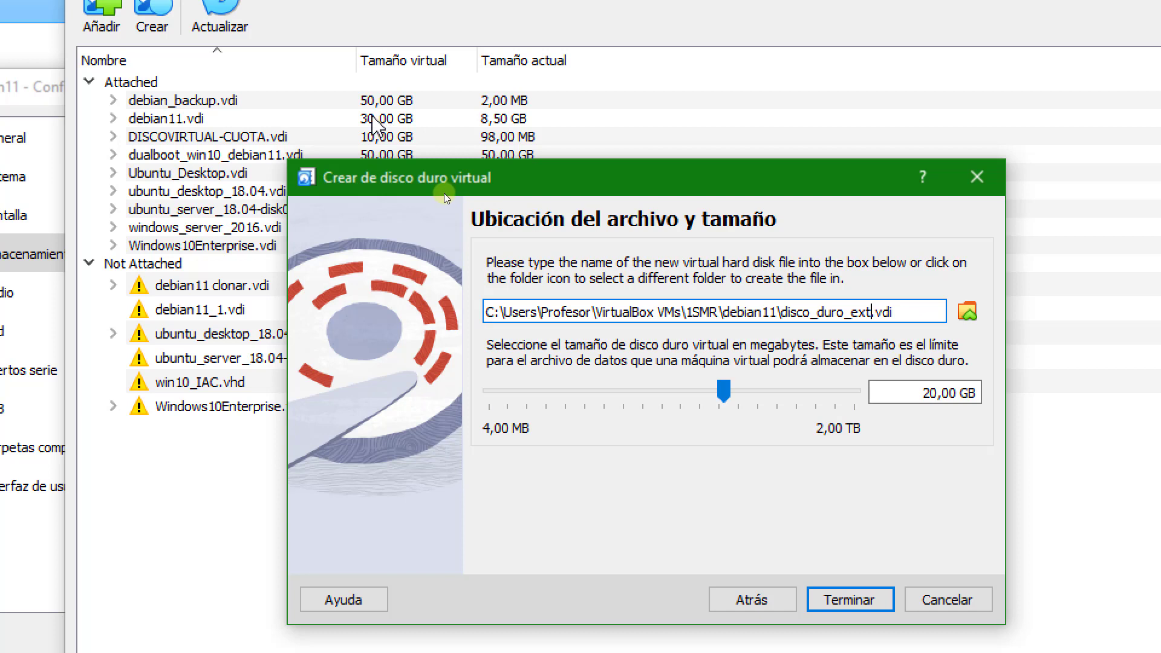
Set the new virtual hard disk's size to 50,00 GB.
click(924, 394)
drag(925, 396, 937, 401)
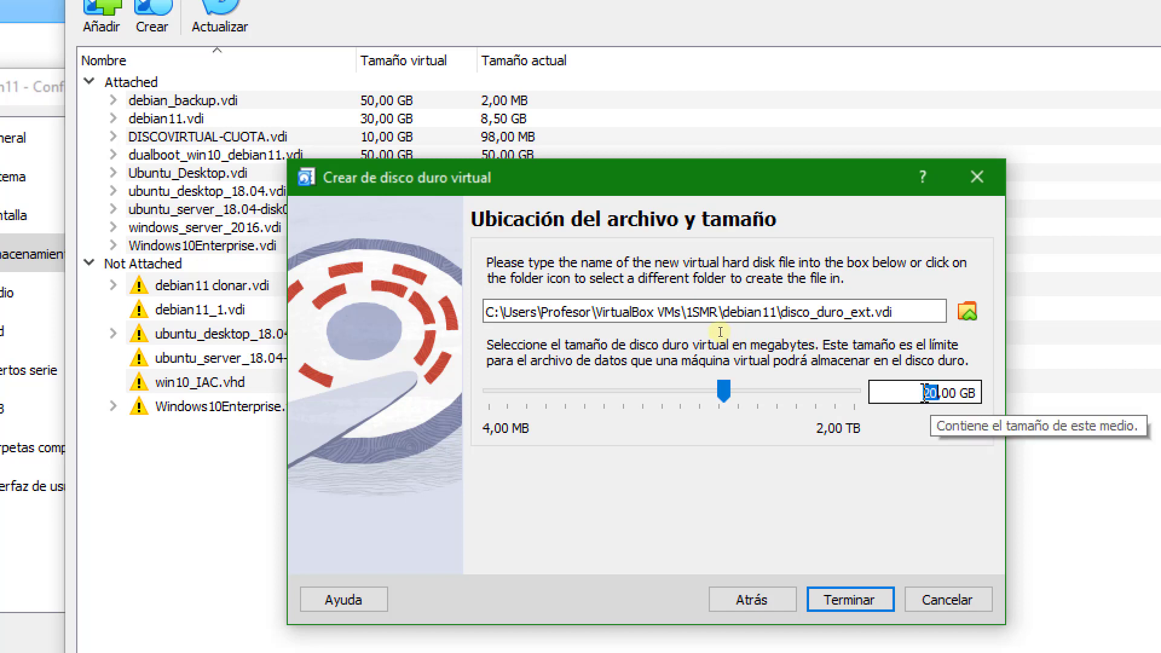
text(30)
key(BackSpace)
key(BackSpace)
text(60)
key(BackSpace)
key(BackSpace)
text(50)
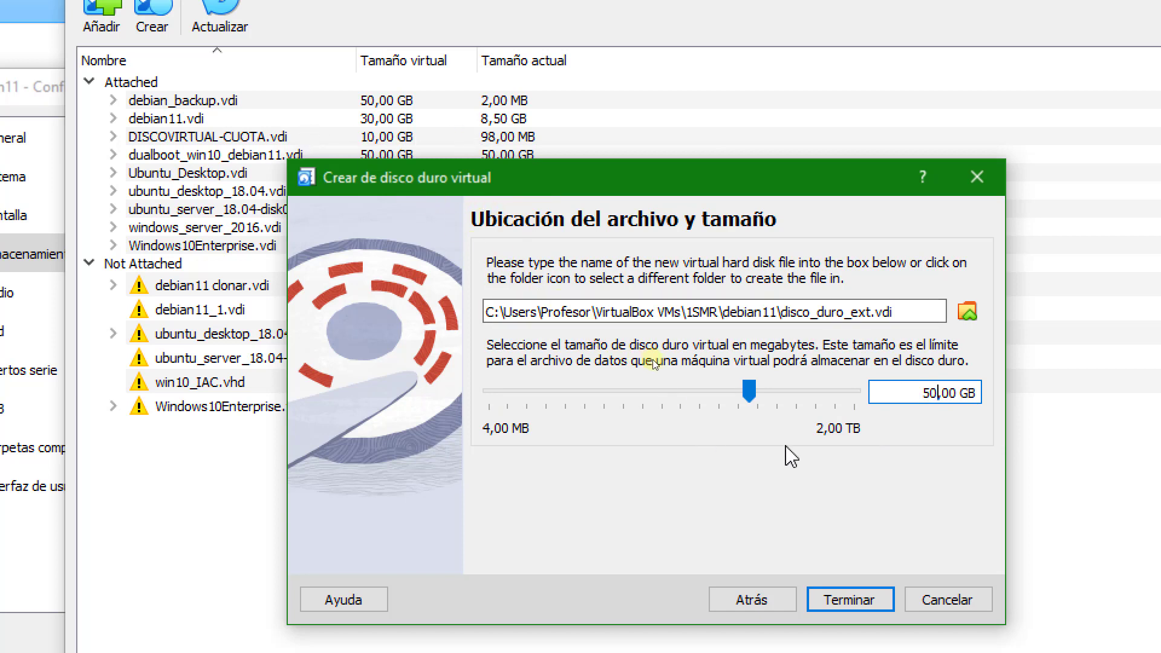
Finish creating disco_duro_ext.vdi and attach it to the SATA controller.
drag(781, 311, 889, 311)
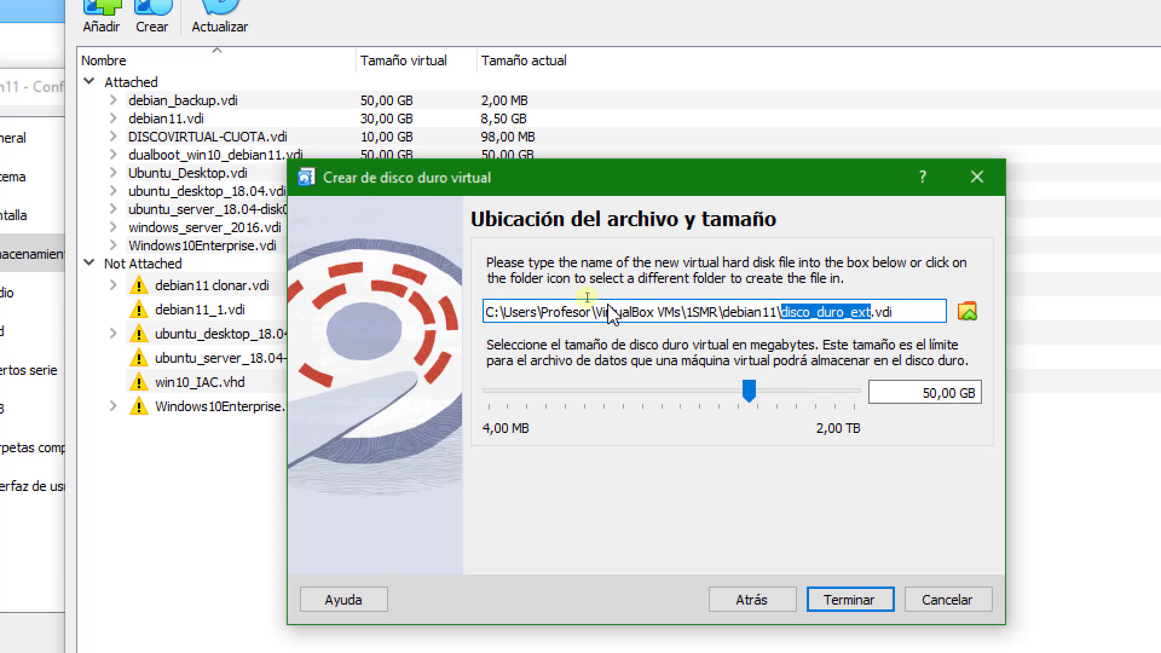
click(846, 599)
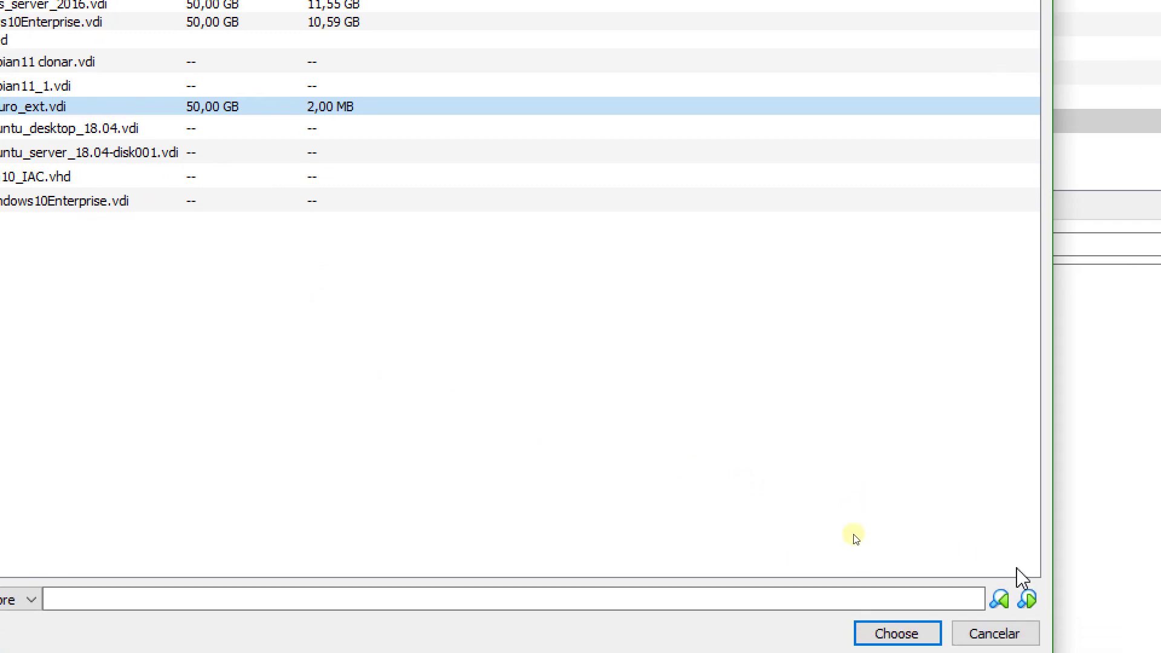
click(919, 634)
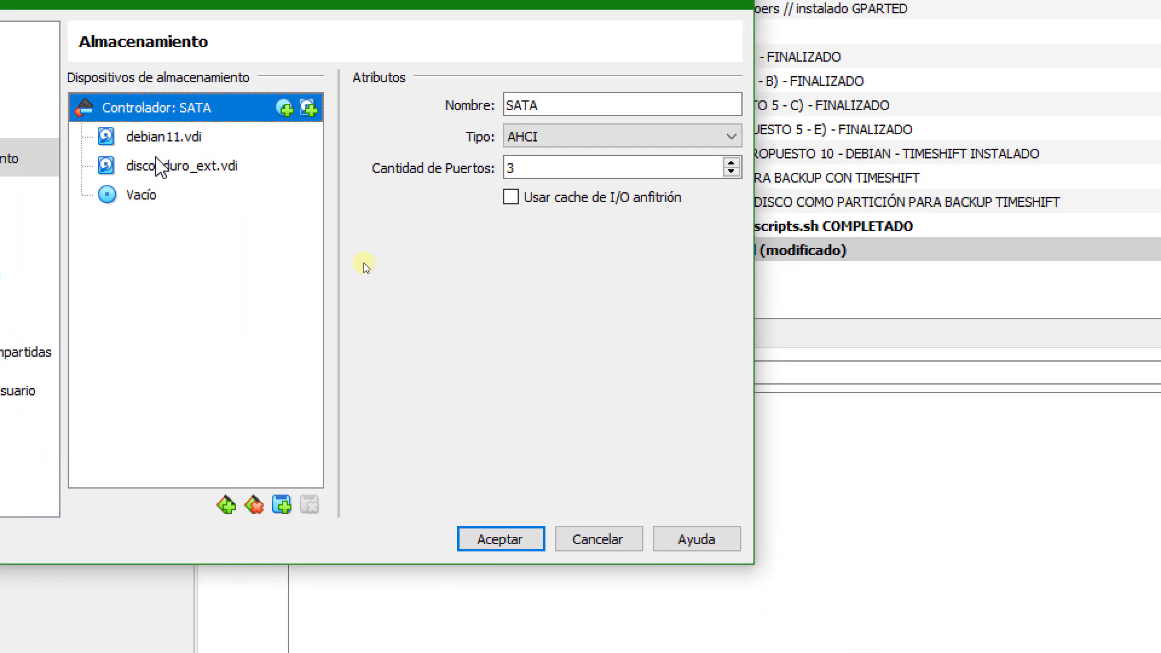
Compare the SATA port assignments and details of debian11.vdi and disco_duro_ext.vdi.
click(157, 165)
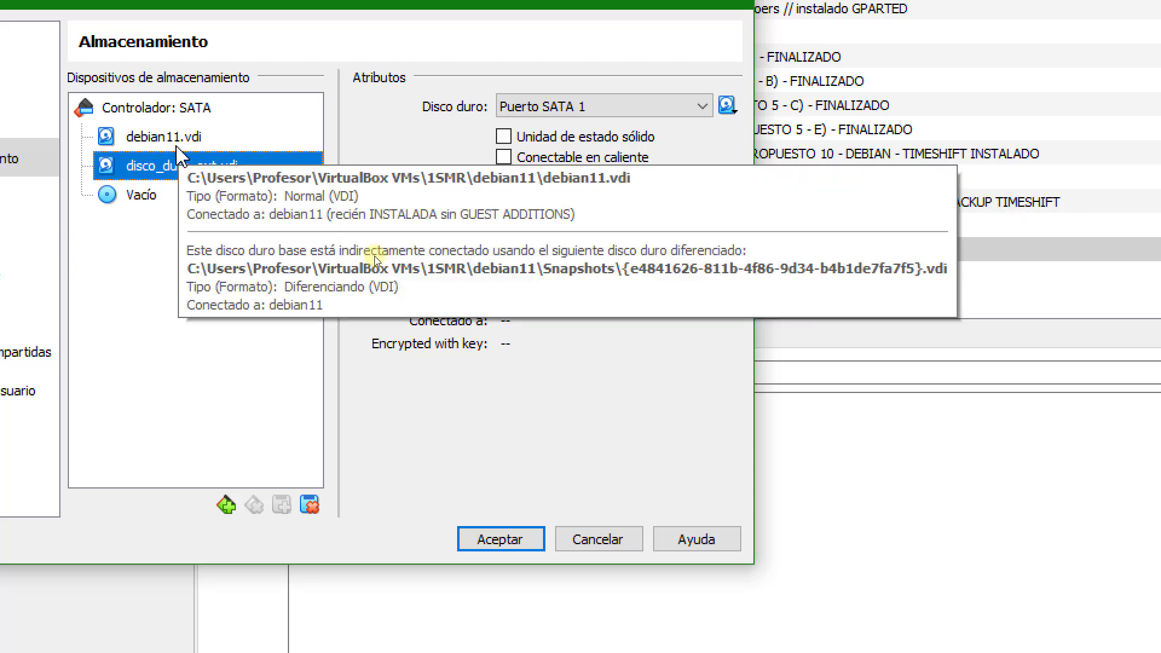
click(161, 143)
click(162, 165)
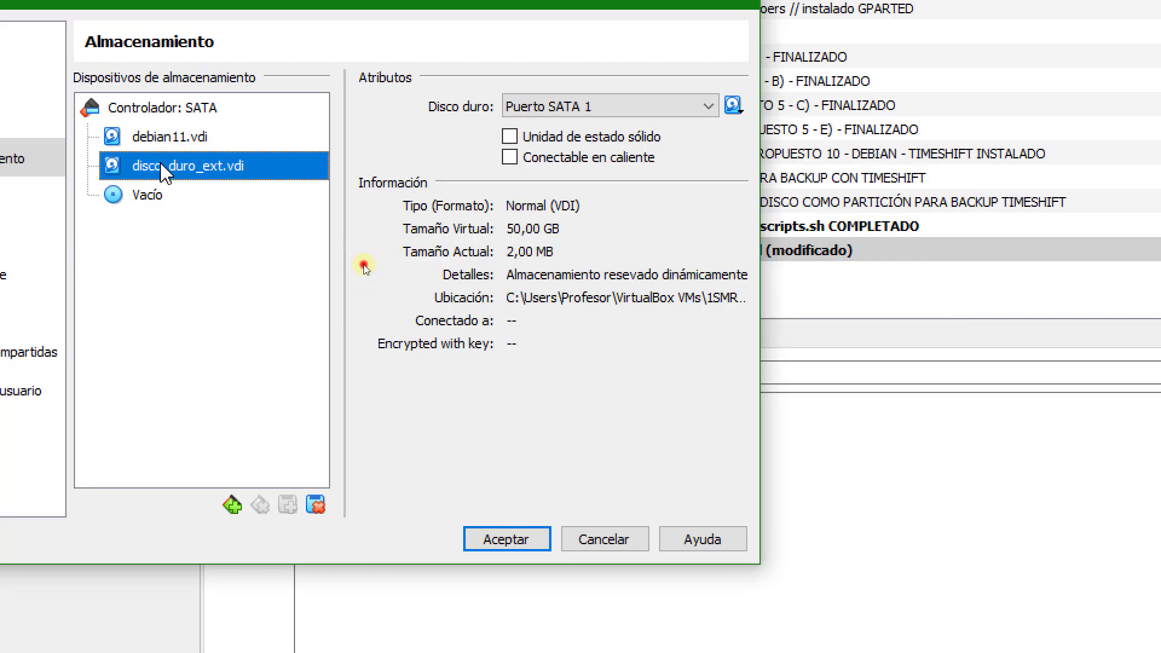
click(192, 140)
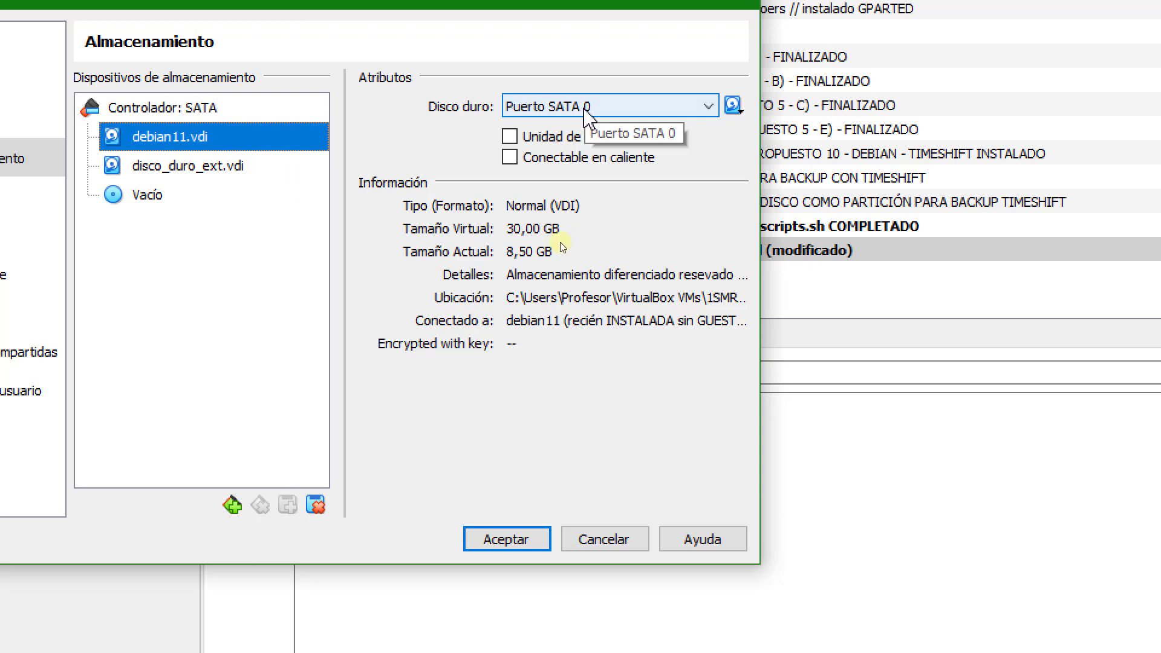
click(231, 180)
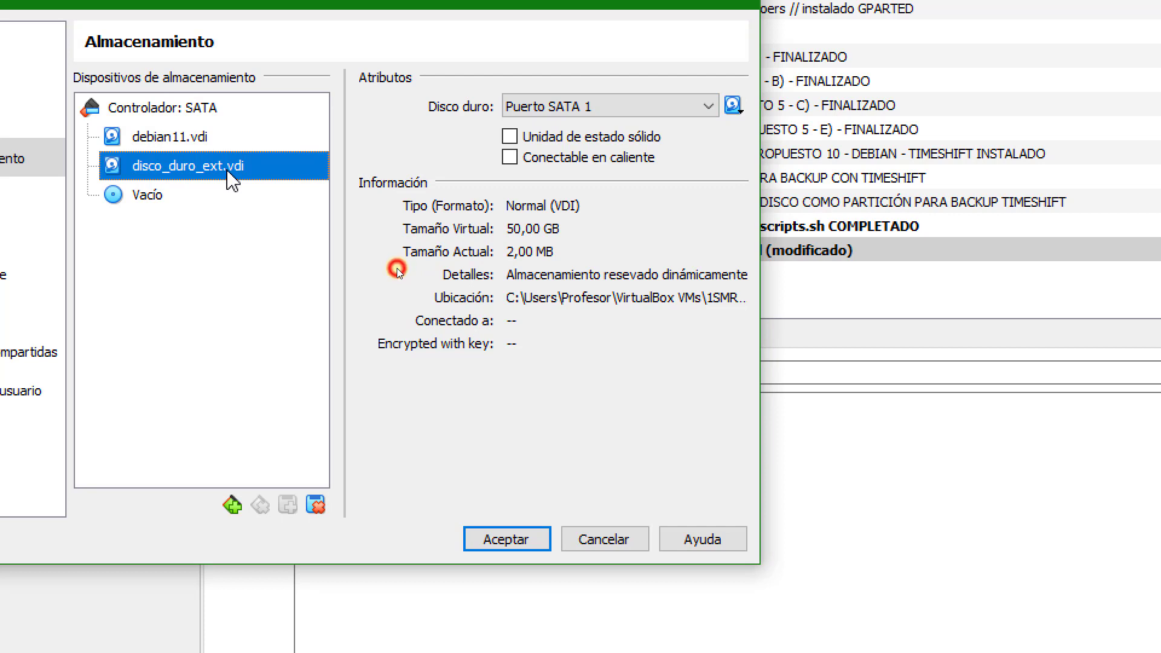
Assign disco_duro_ext.vdi to Puerto SATA 9 and check its place relative to the empty optical drive.
click(592, 107)
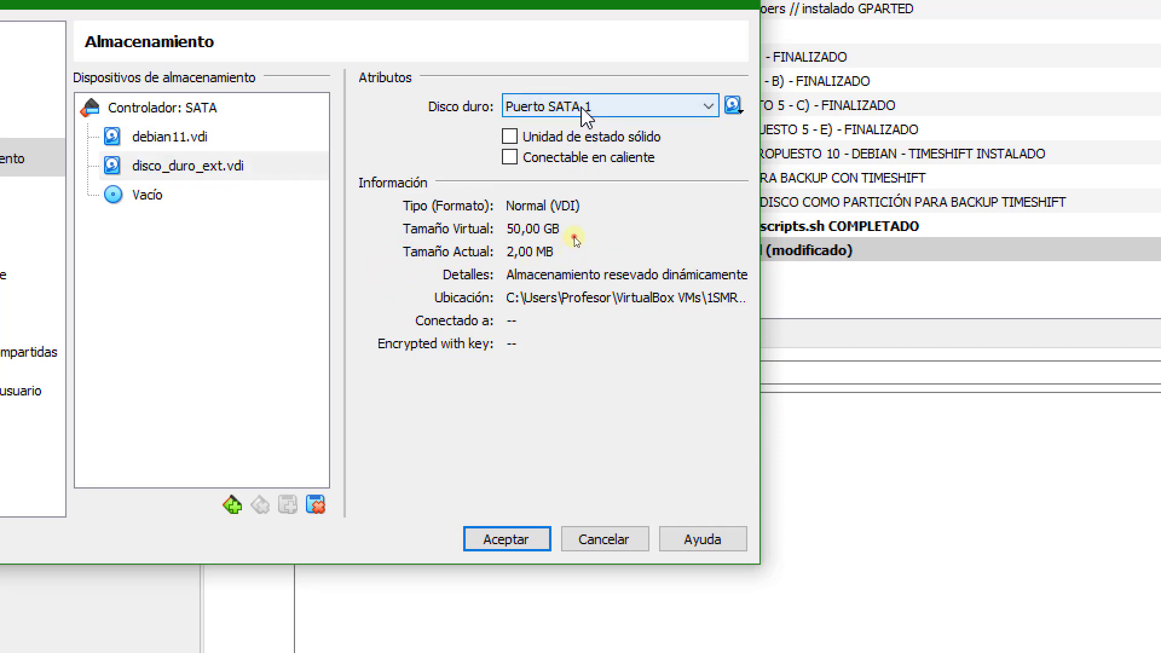
click(575, 236)
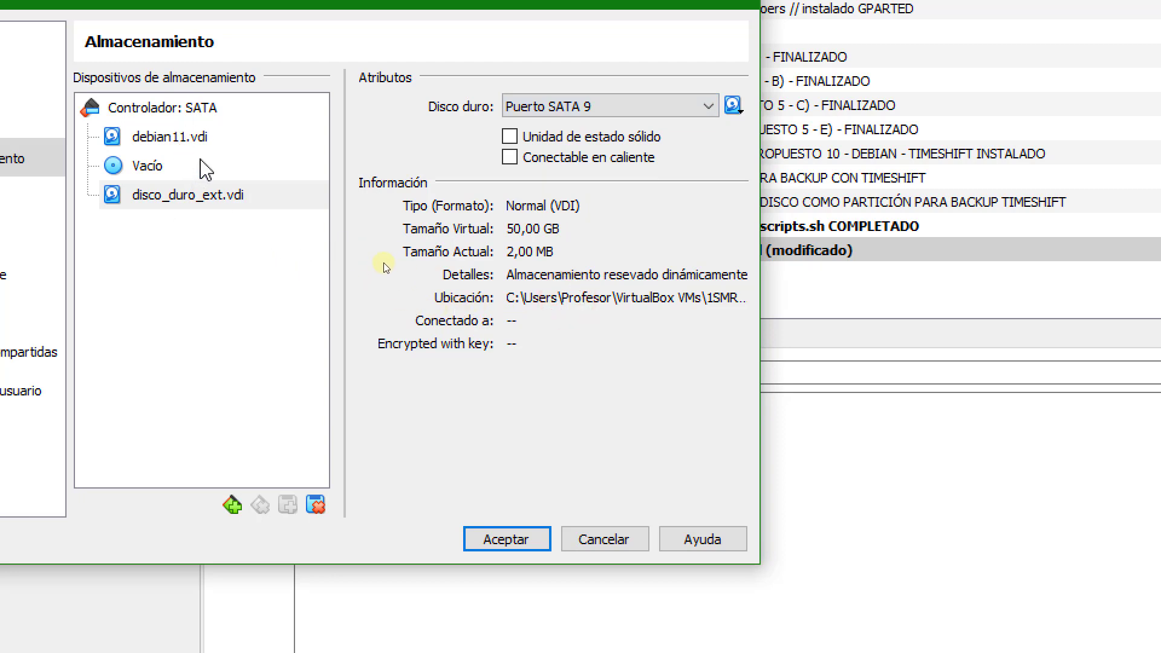
click(174, 165)
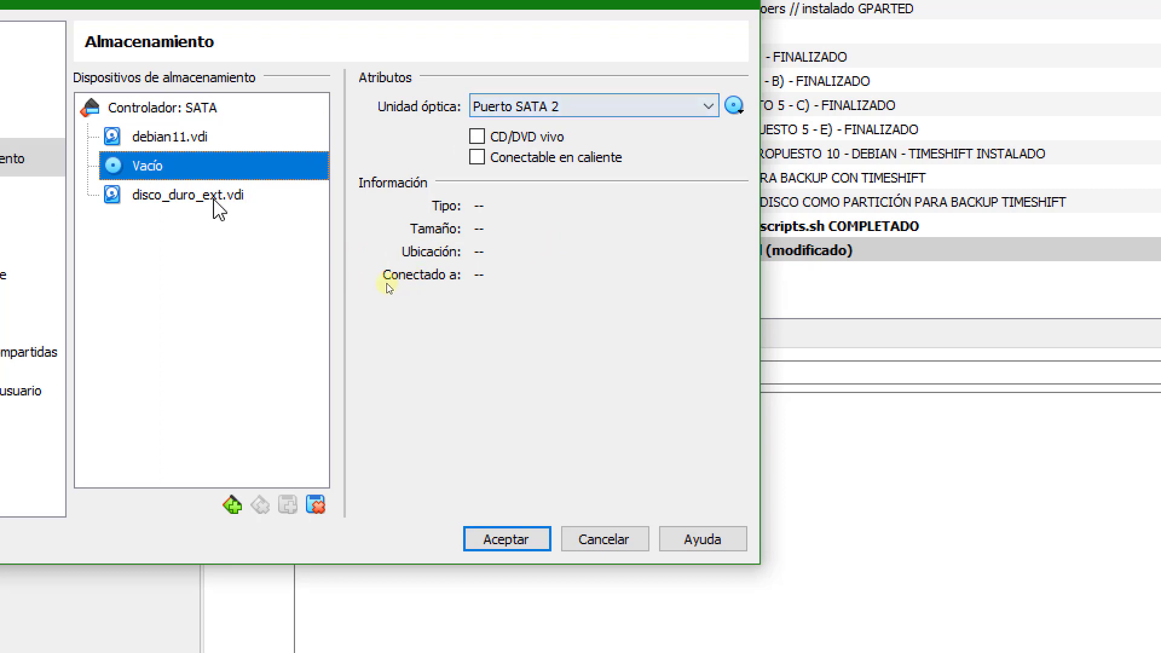
click(210, 199)
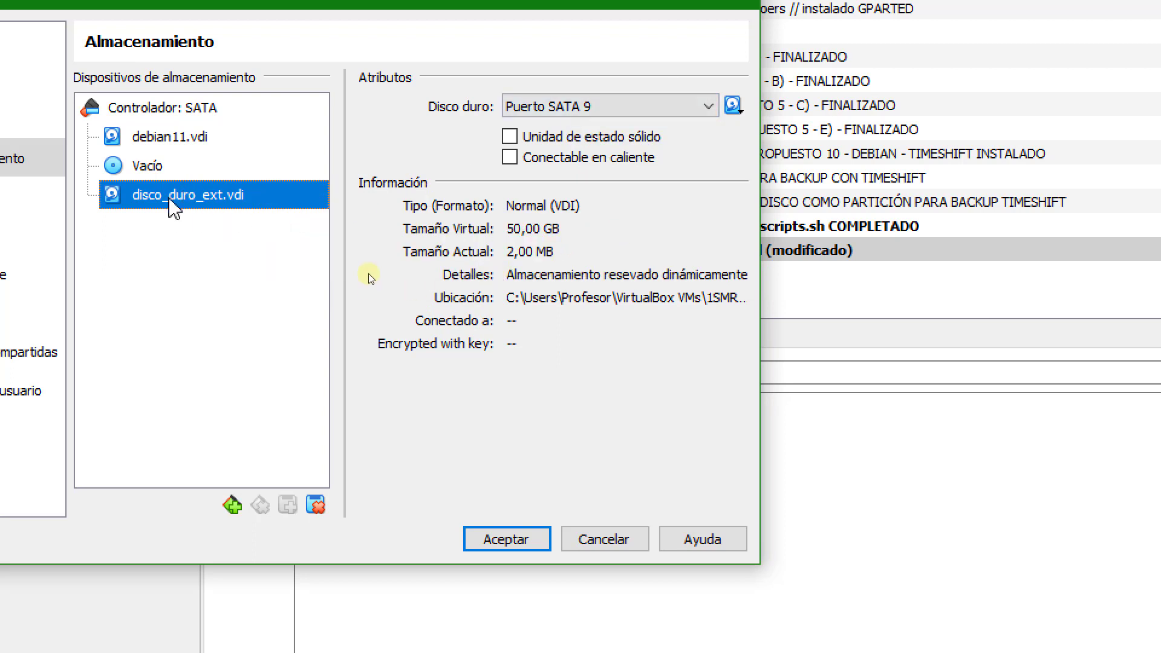
Try disco_duro_ext.vdi on Puerto SATA 3 and return it to Puerto SATA 1.
click(588, 107)
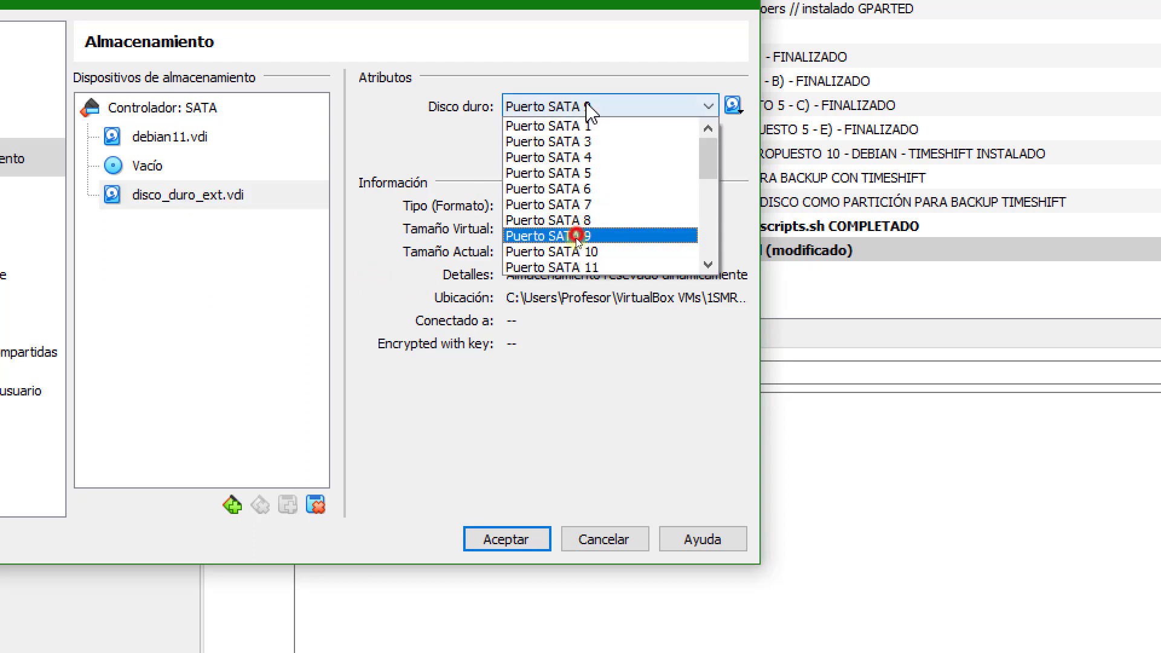
click(581, 146)
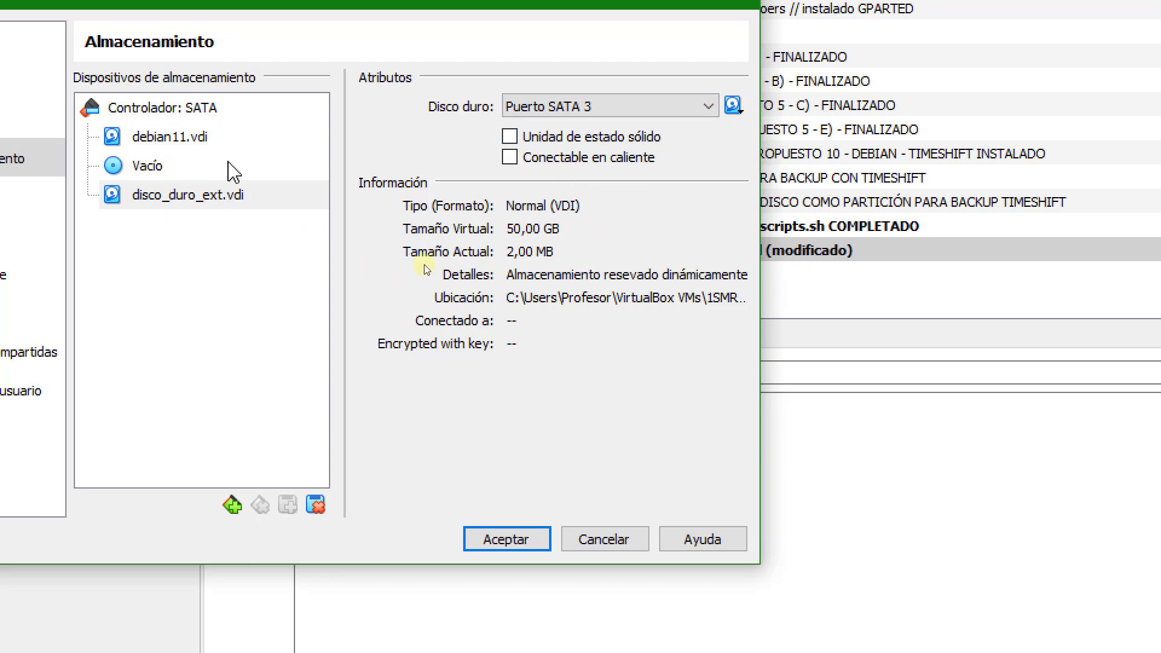
click(582, 105)
click(580, 126)
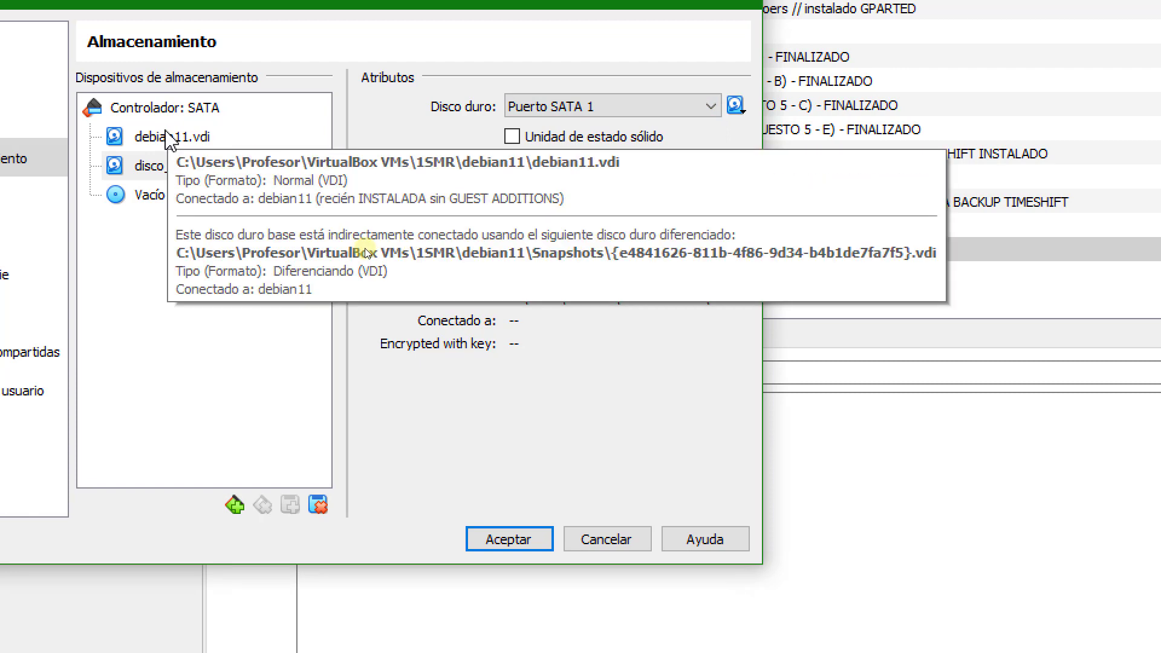
Review the attributes of the debian11.vdi system disk and the disco_duro_ext.vdi disk once more.
click(169, 263)
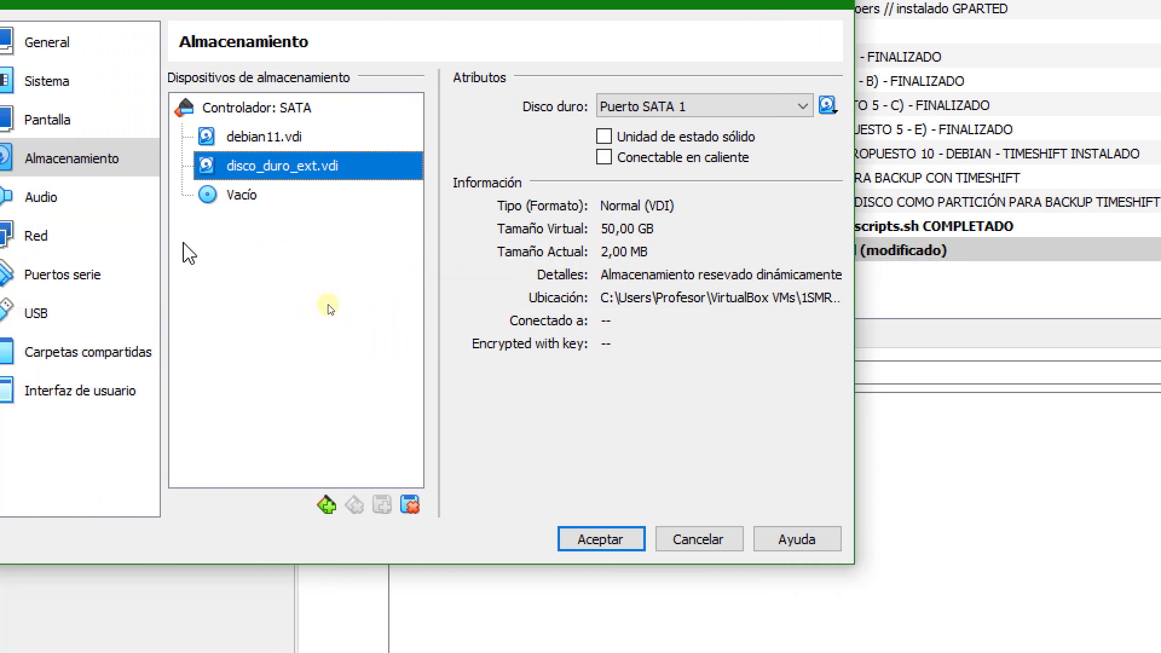
click(279, 138)
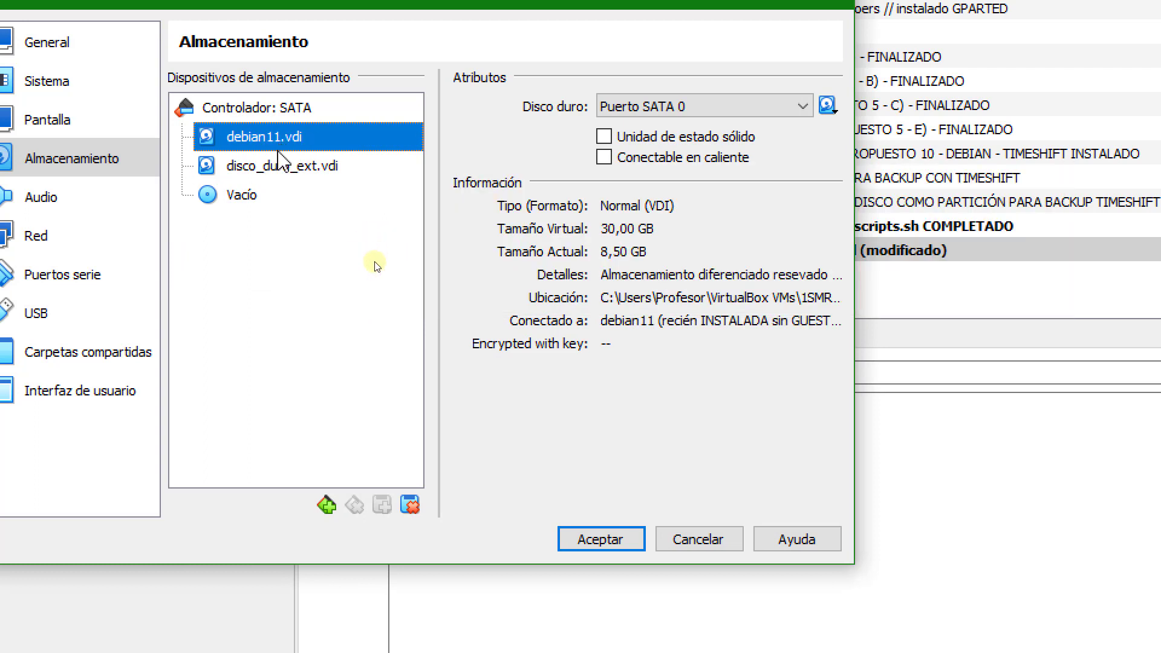
click(273, 169)
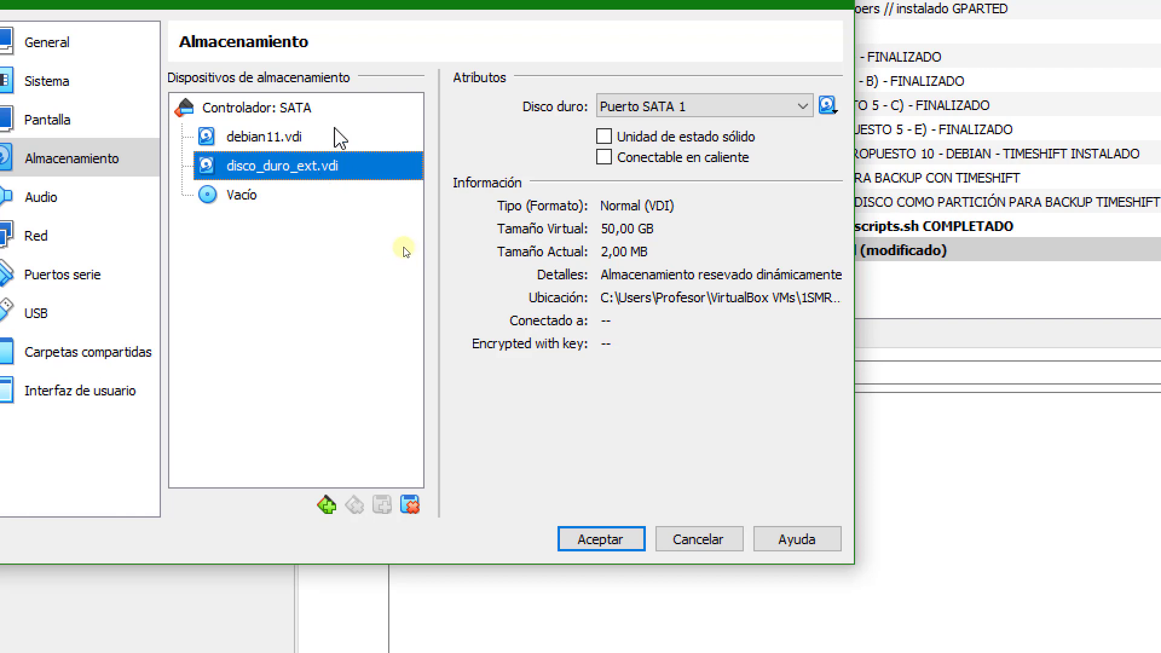
mouse_move(278, 178)
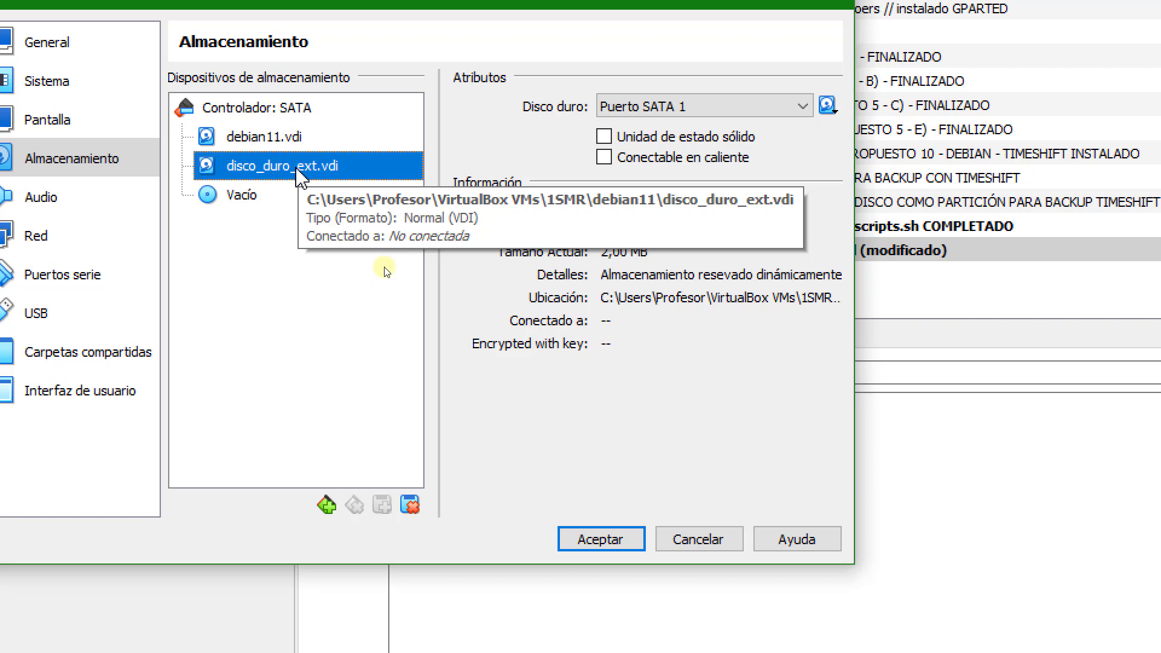
Load the image gparted-live-1.4.0-6-amd64.iso from the ISOs folder into the empty SATA optical drive.
click(251, 196)
click(828, 107)
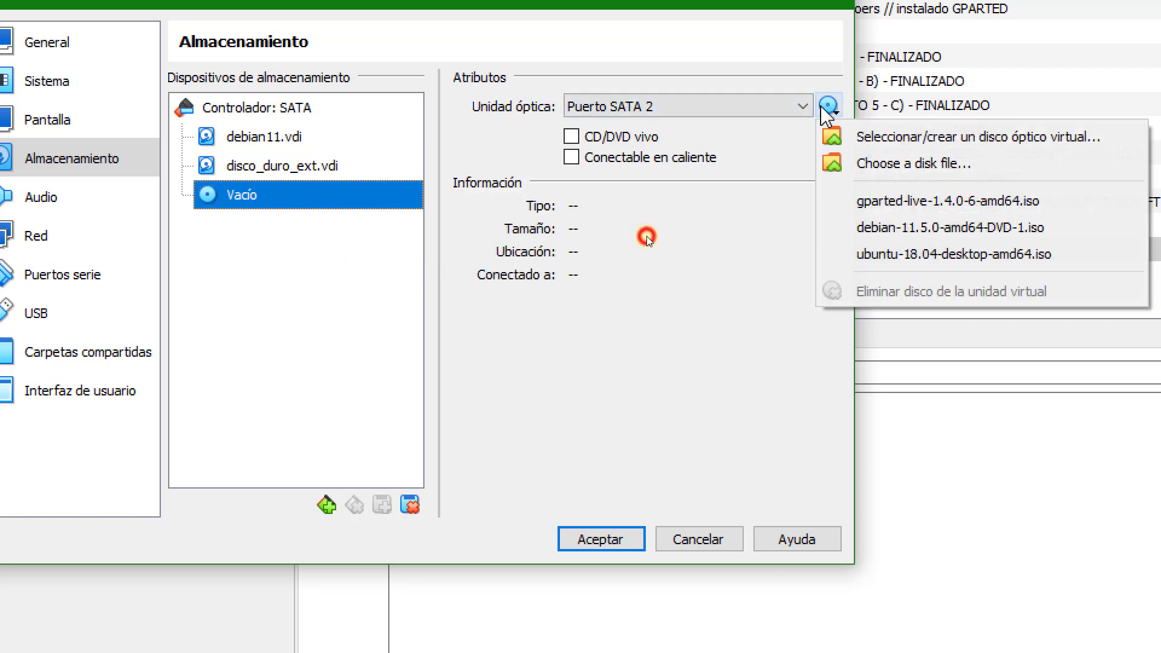
click(908, 170)
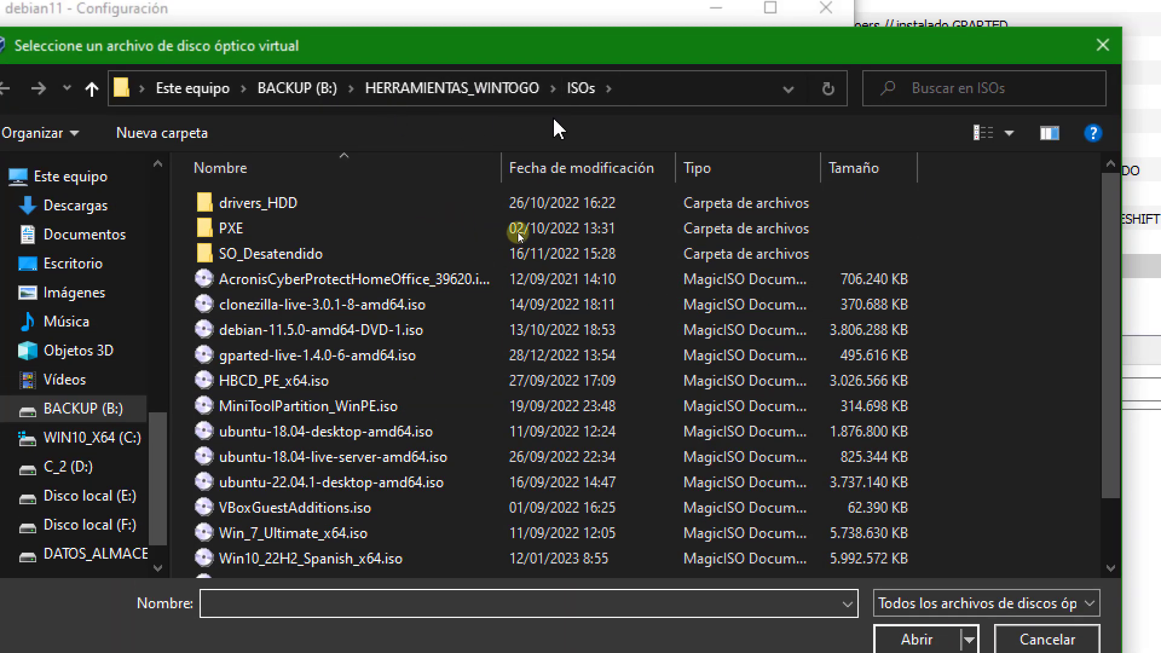
click(408, 355)
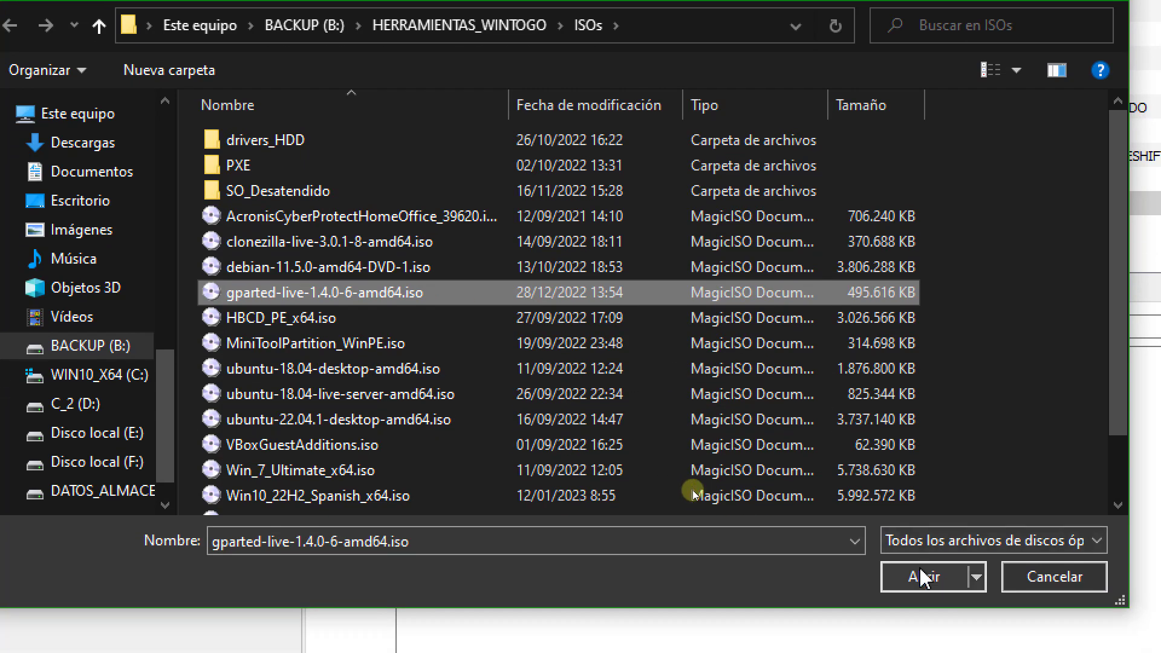
click(924, 640)
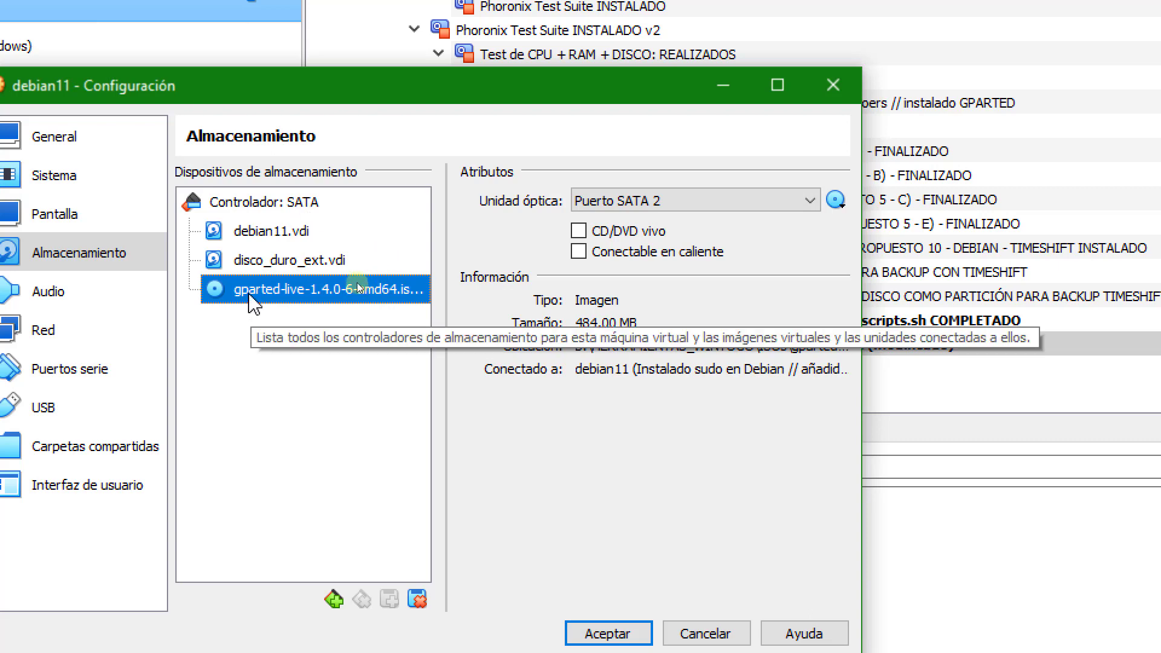
Review the attributes of both hard disks and the GParted optical drive, and open the system's boot order settings.
click(367, 242)
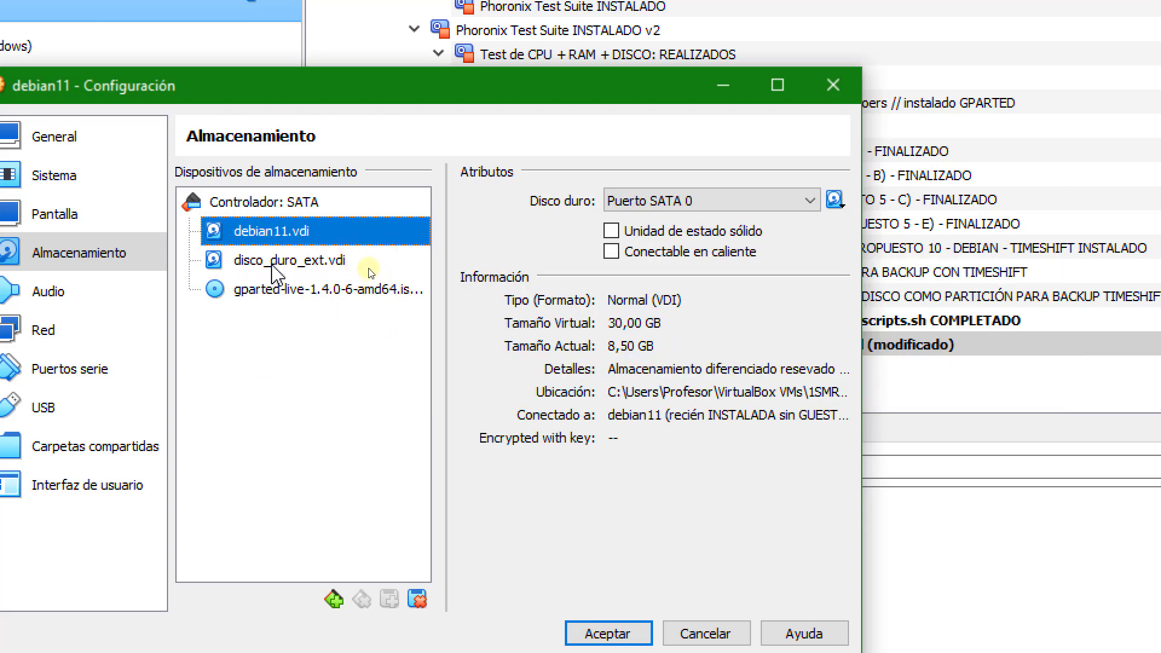
click(372, 266)
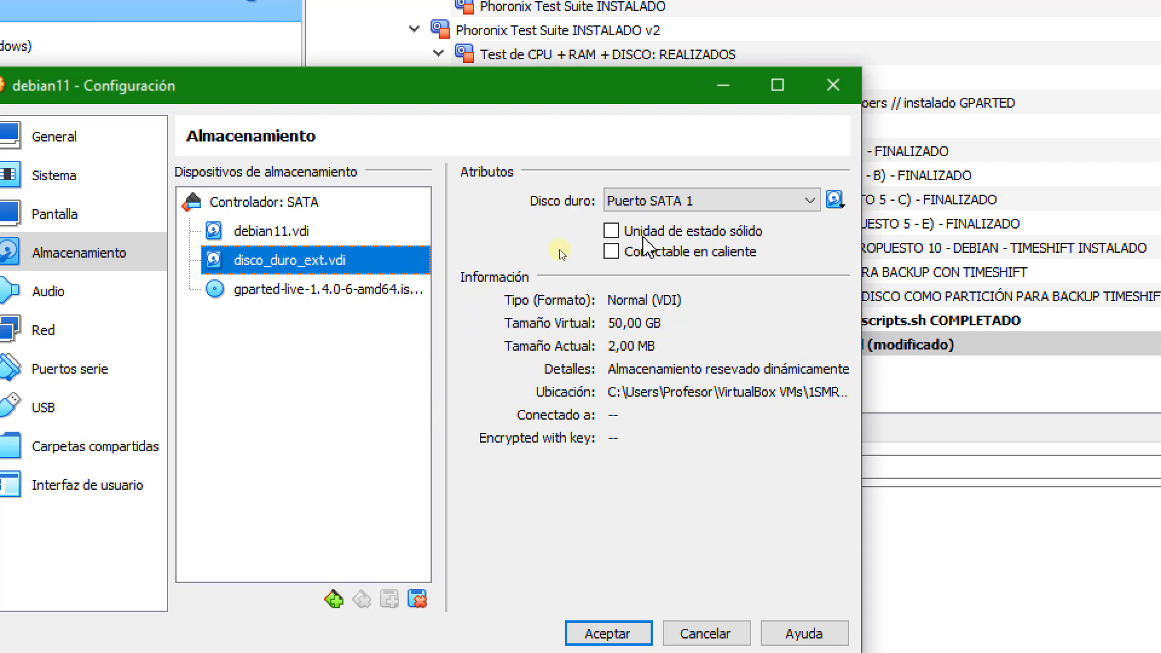
click(388, 291)
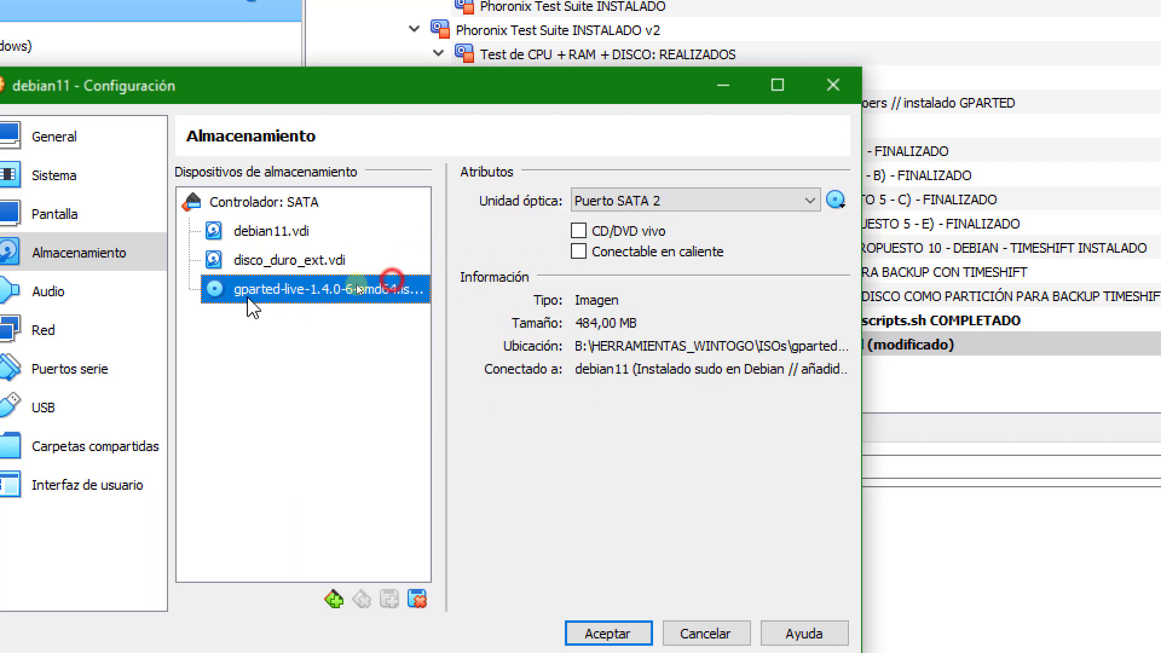
click(140, 177)
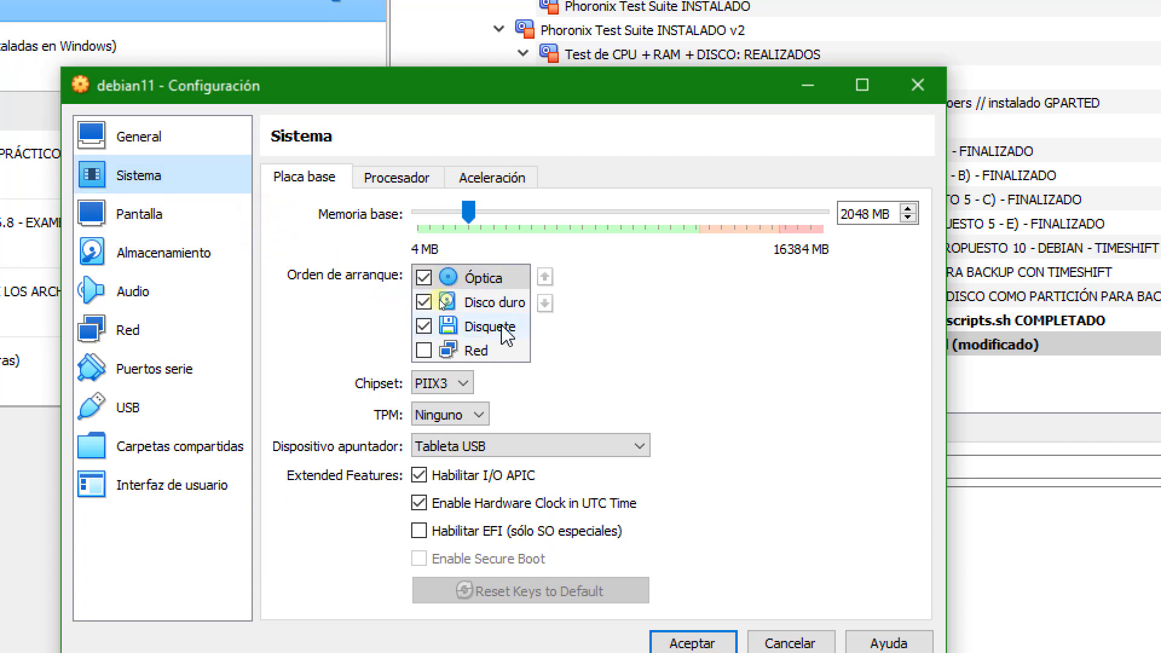
Try placing Disco duro first in the boot order, and return Óptica to first place.
click(495, 303)
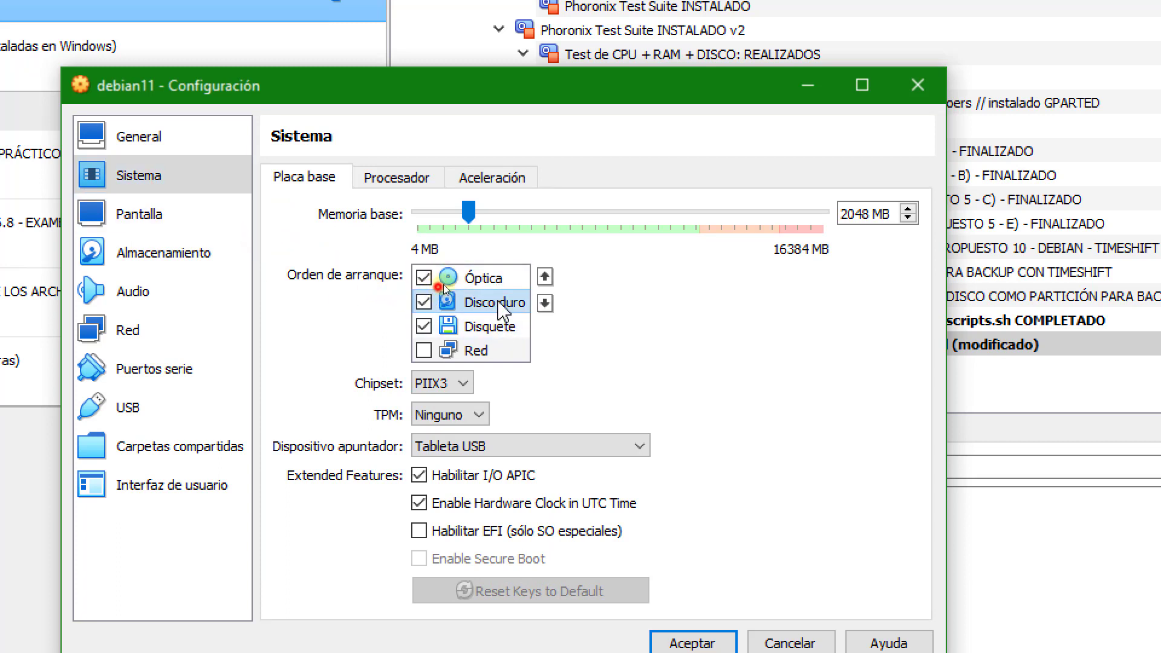
click(545, 277)
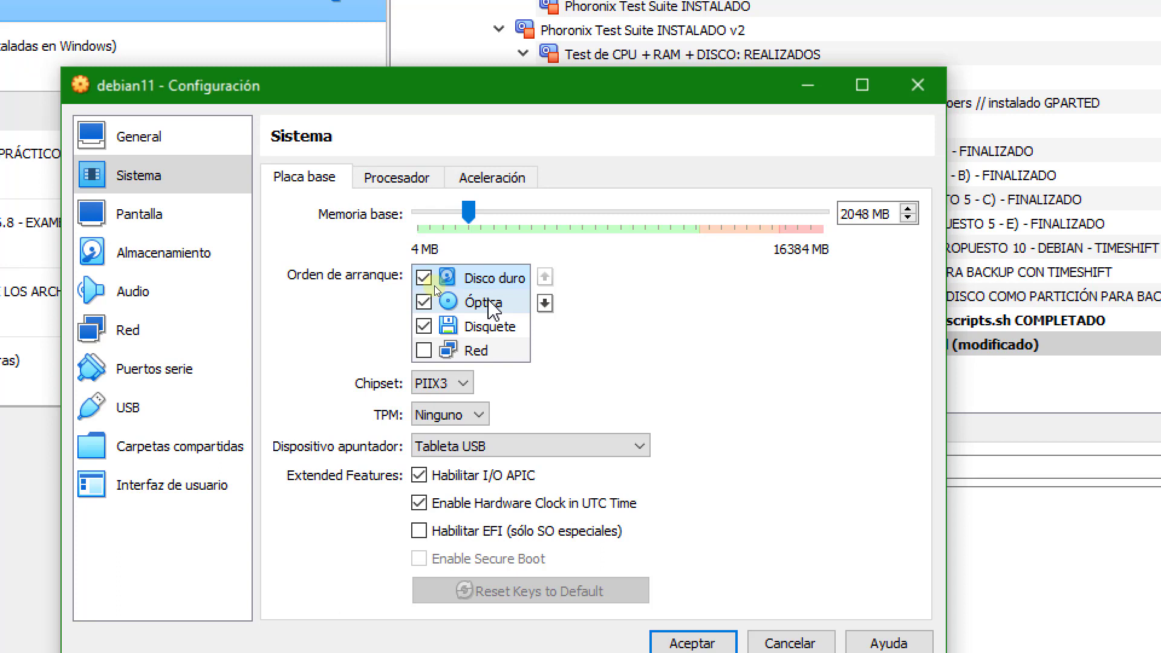
click(487, 301)
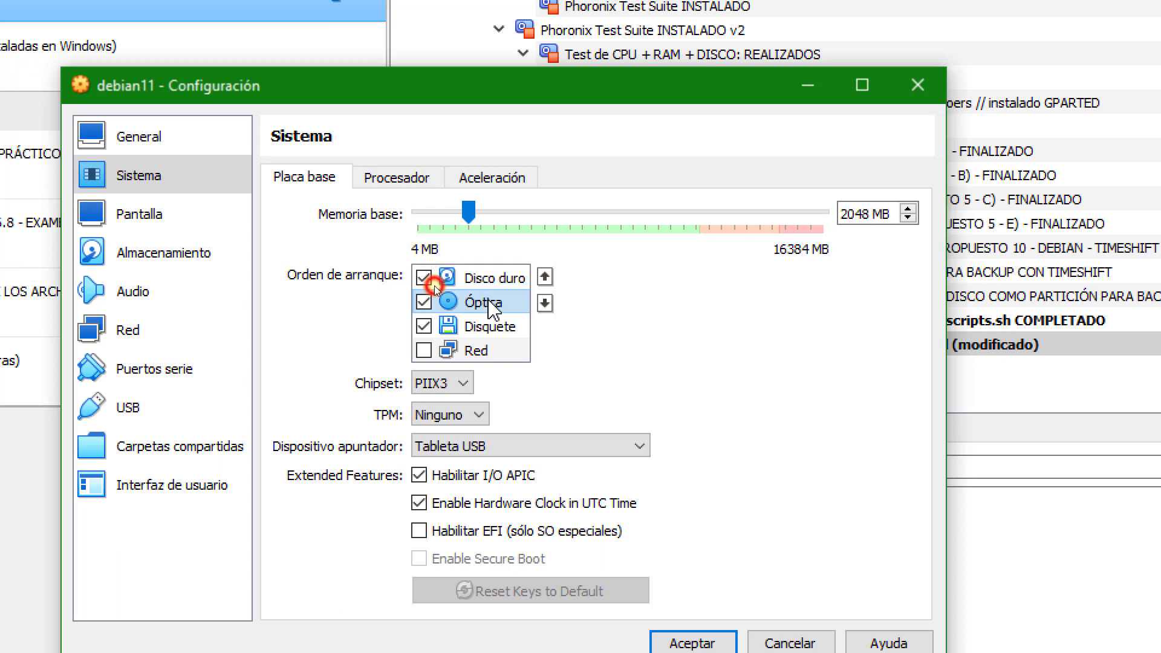
click(544, 277)
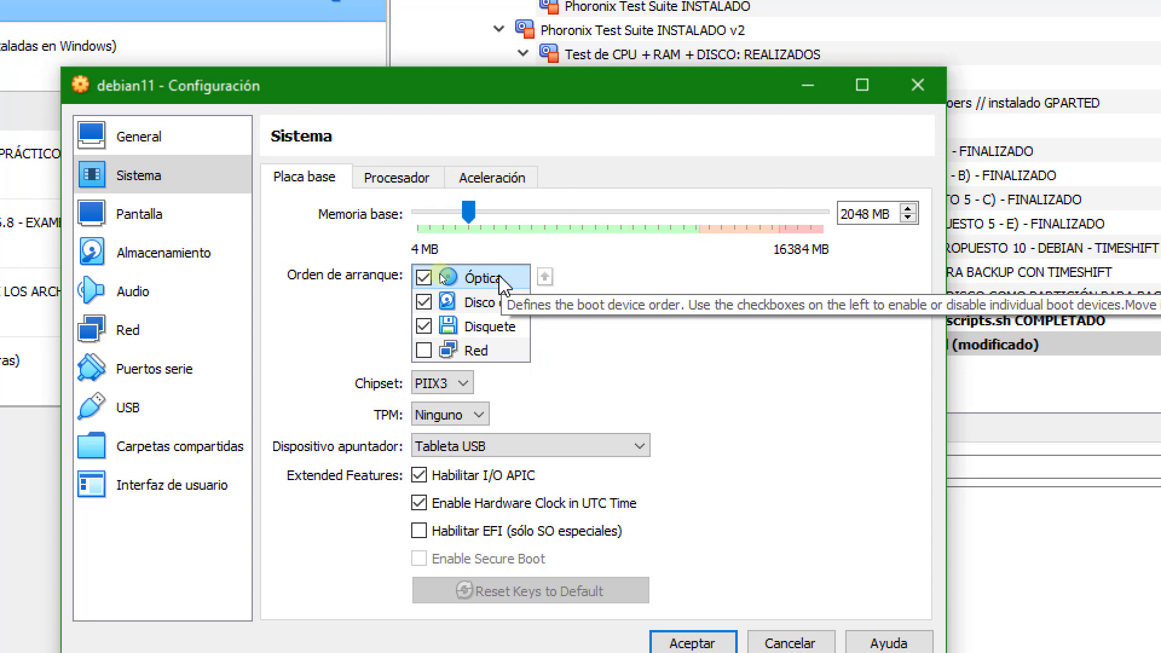
Move Disquete to first place in the boot order, ahead of Óptica and Disco duro, and accept the settings.
click(486, 305)
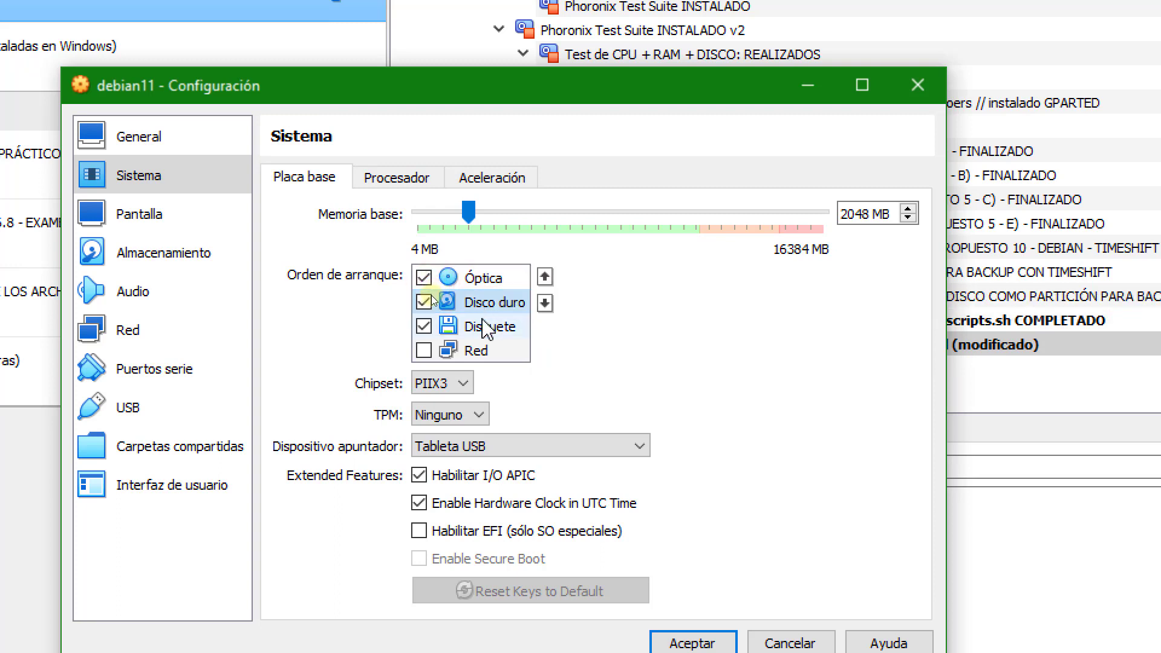
click(487, 327)
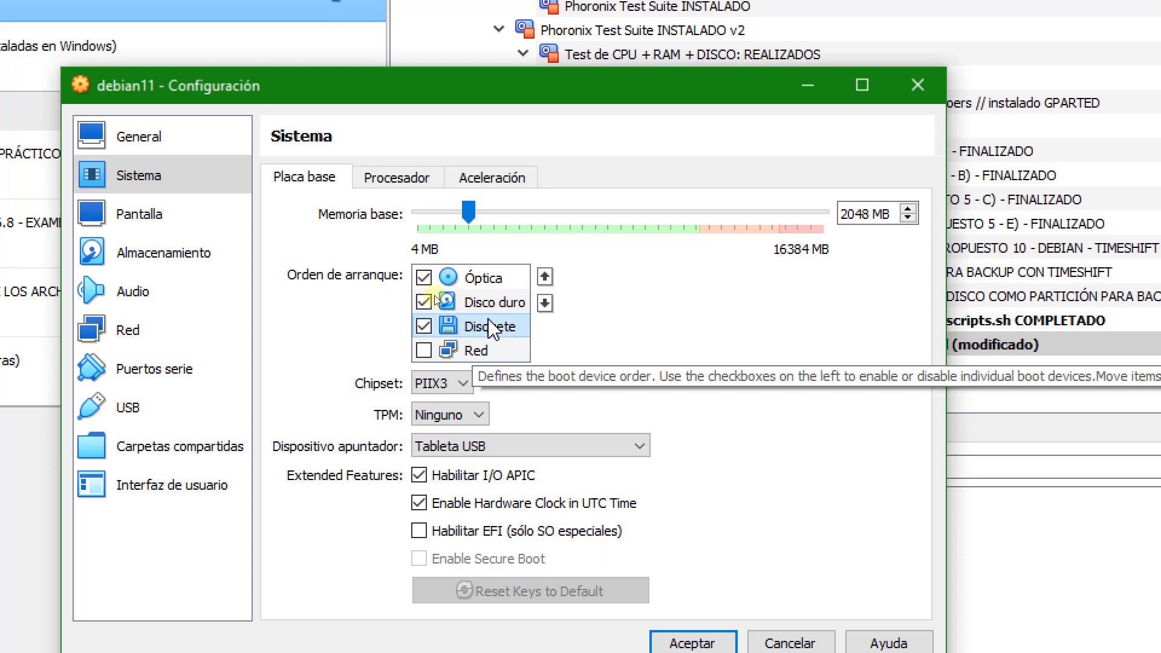
click(497, 327)
click(545, 278)
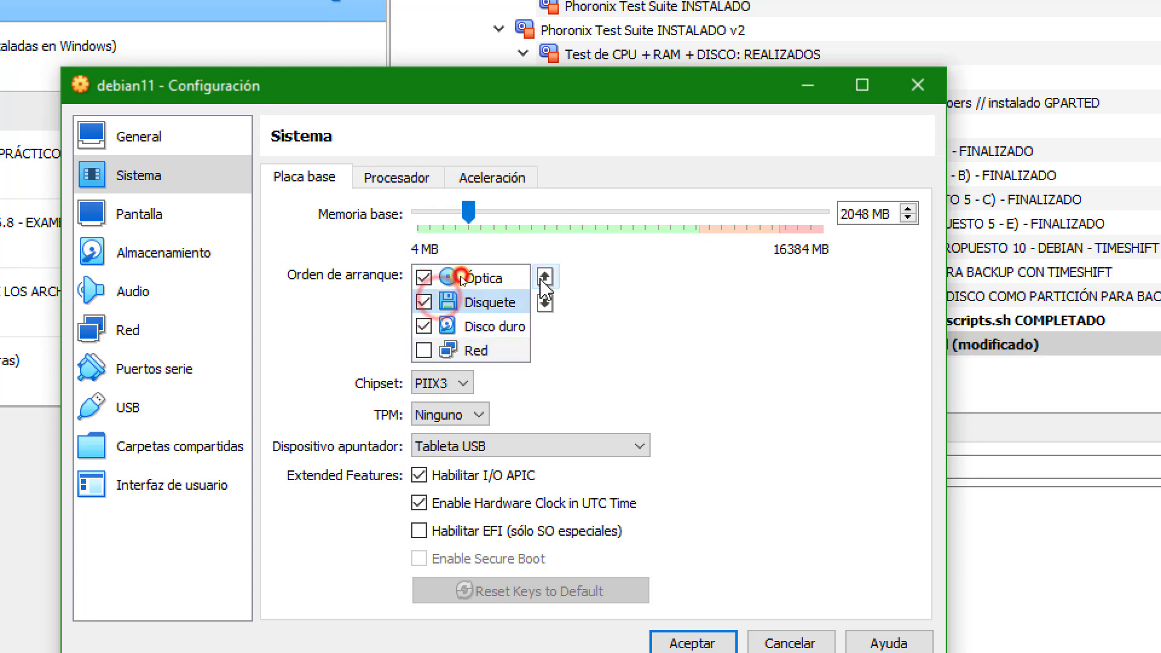
click(497, 300)
click(545, 277)
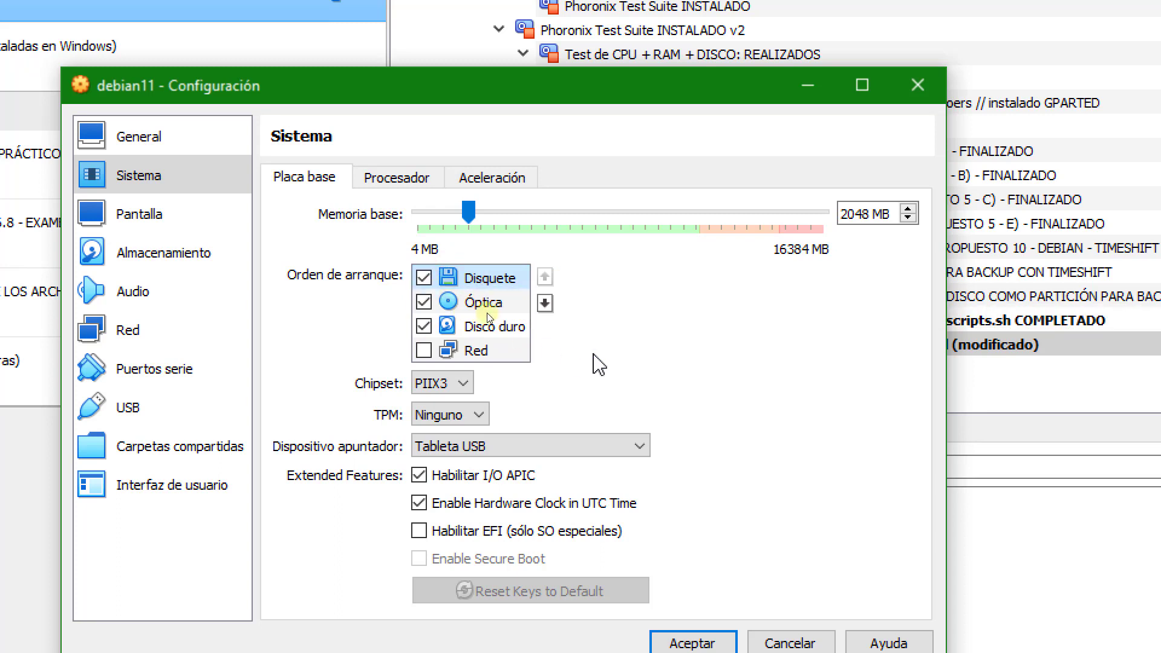
click(480, 302)
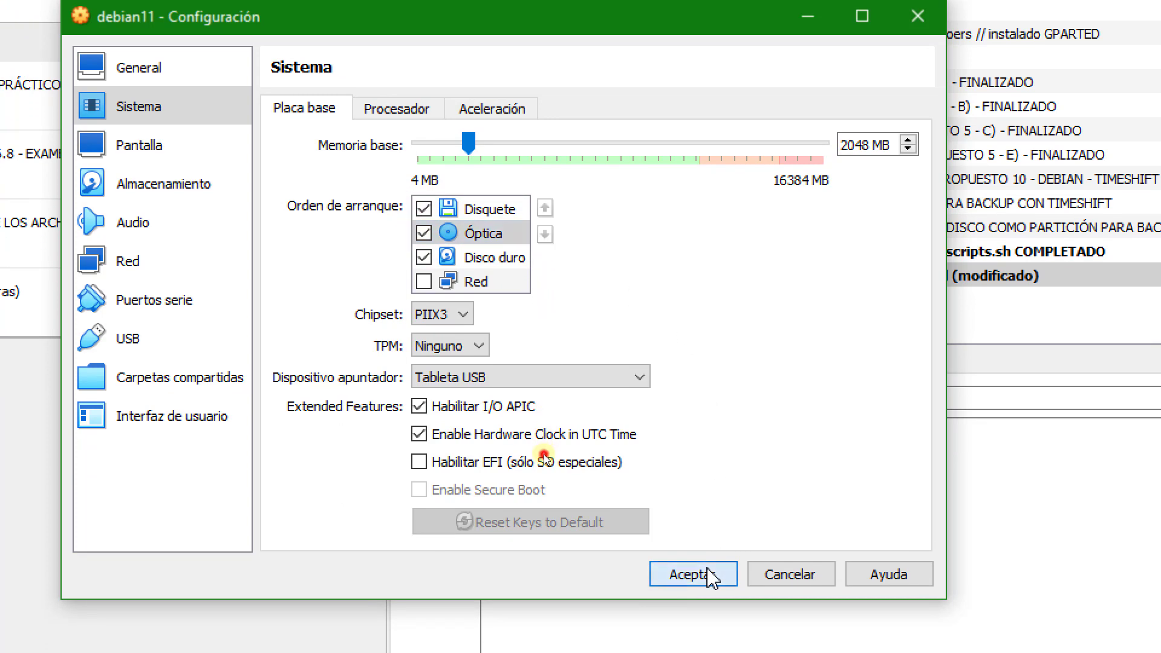
click(715, 579)
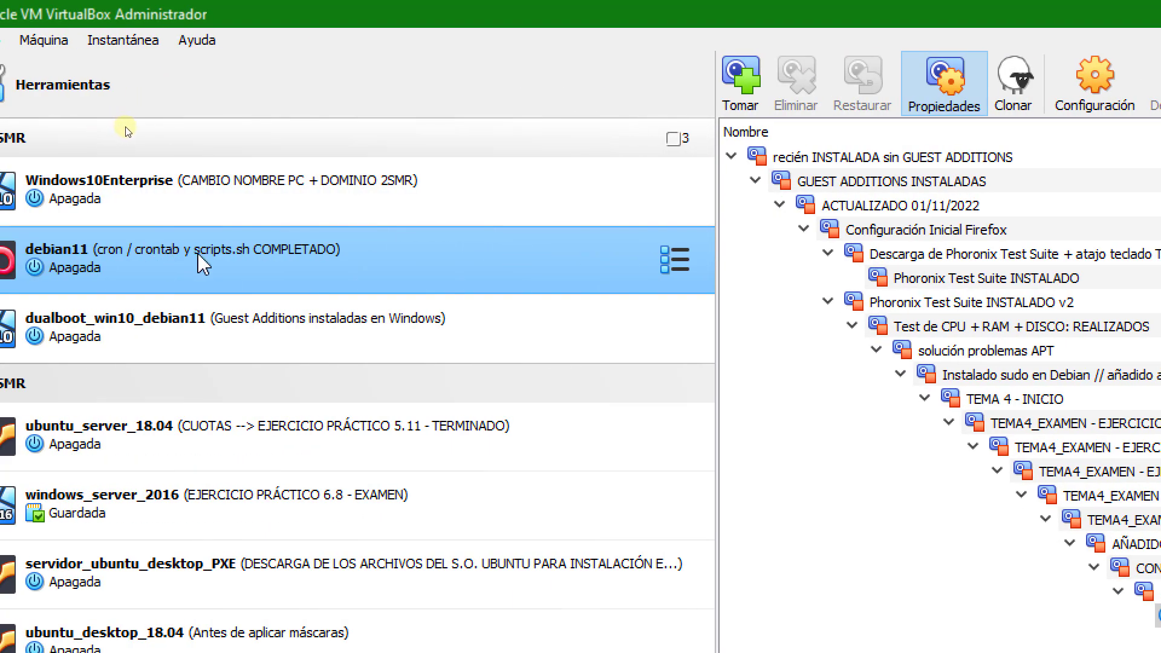
Open the details of the debian11 machine and review its boot order and SATA storage devices.
click(669, 264)
click(792, 266)
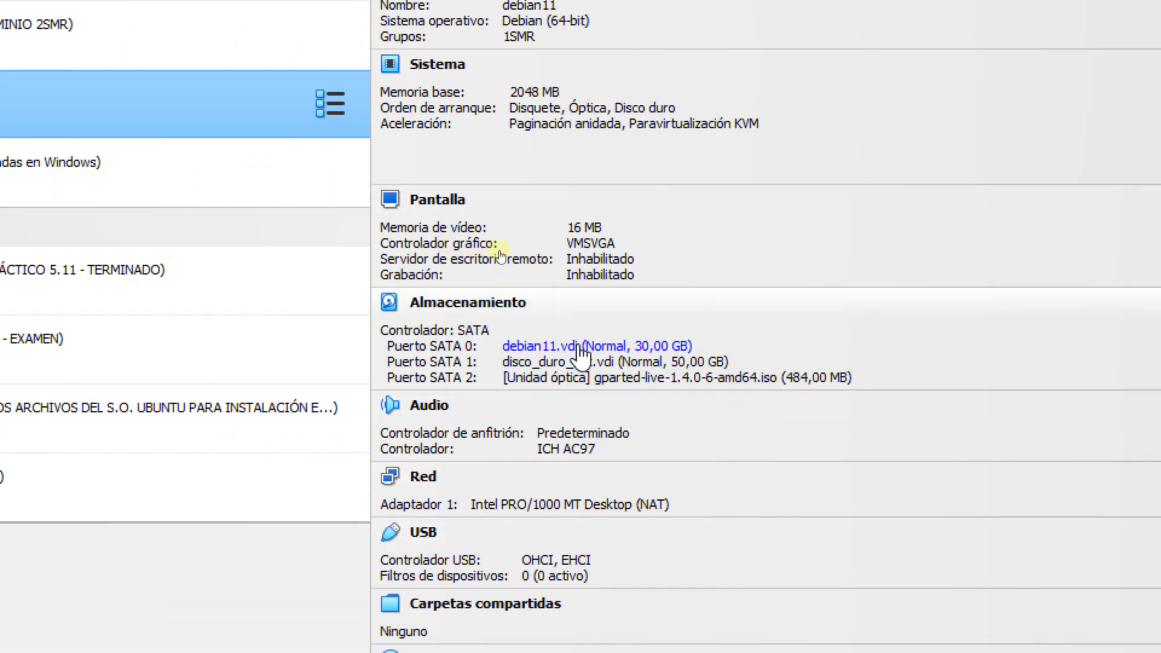
mouse_move(620, 354)
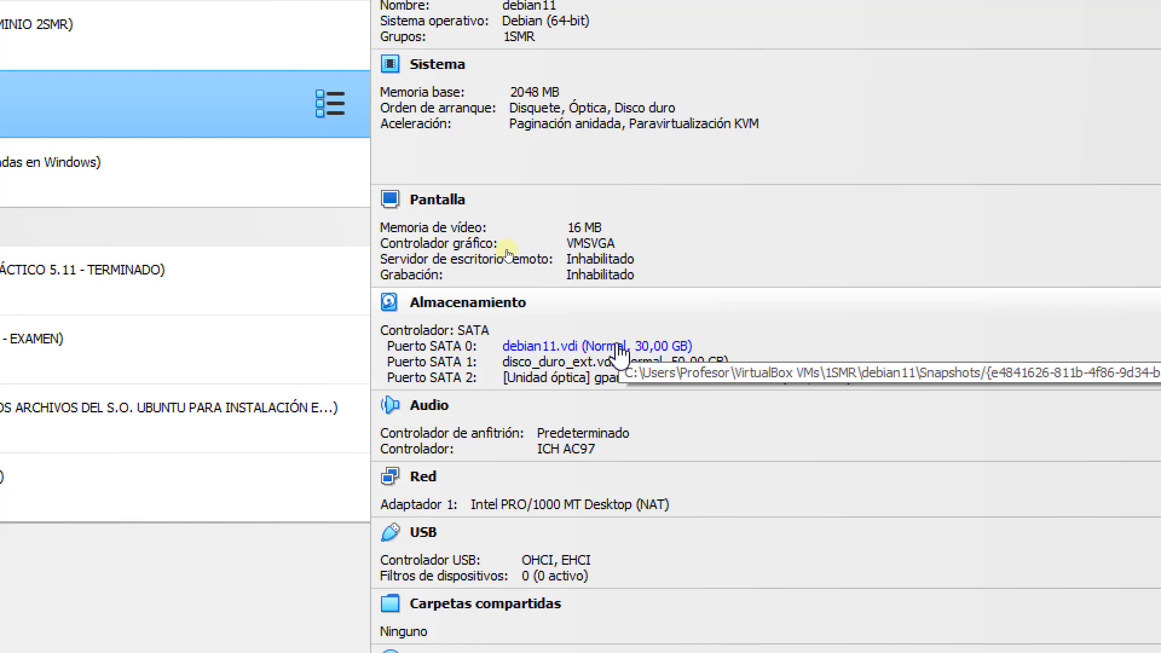
mouse_move(556, 363)
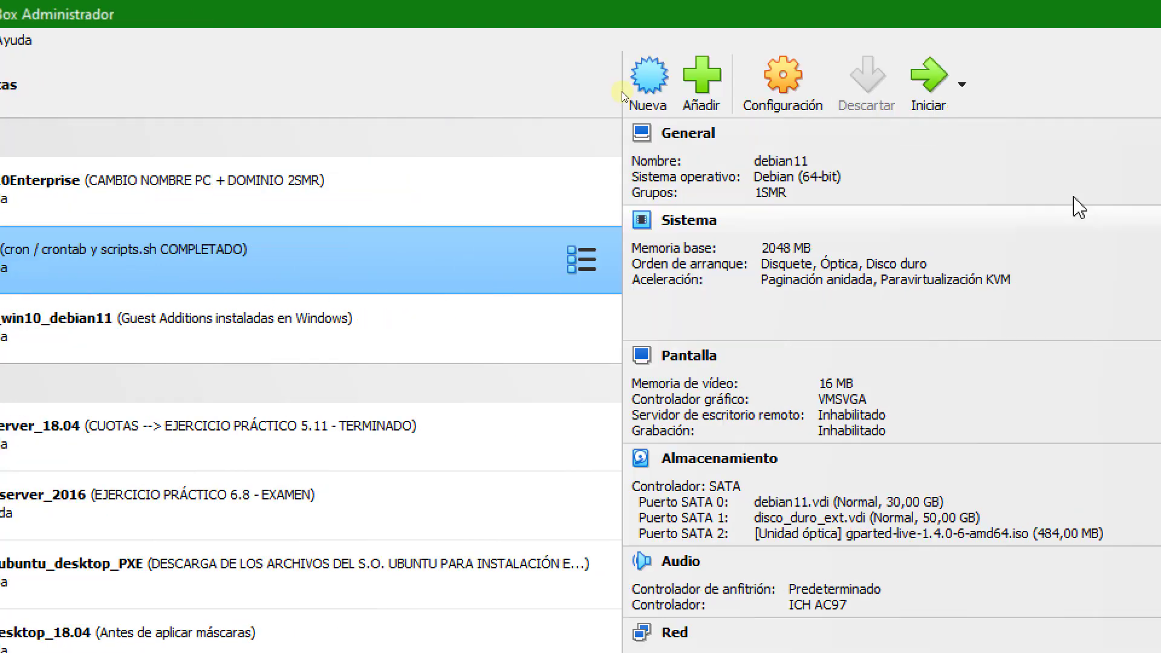
Start the debian11 machine, switch to its window and boot GParted Live (Default settings & To RAM).
click(977, 96)
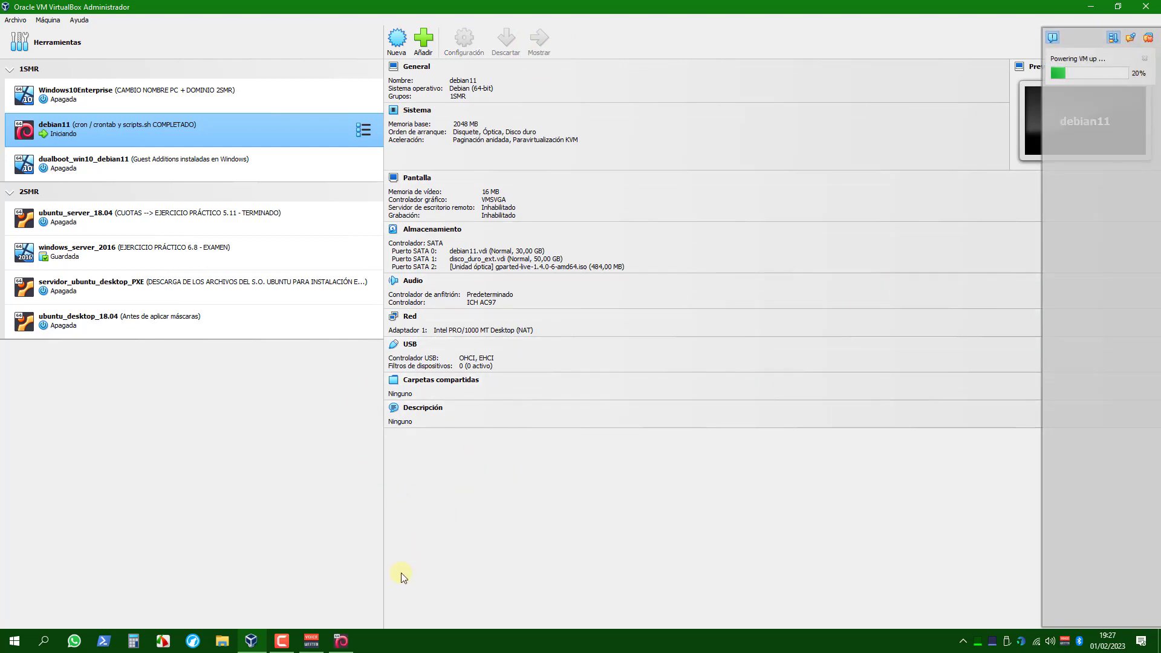
click(354, 641)
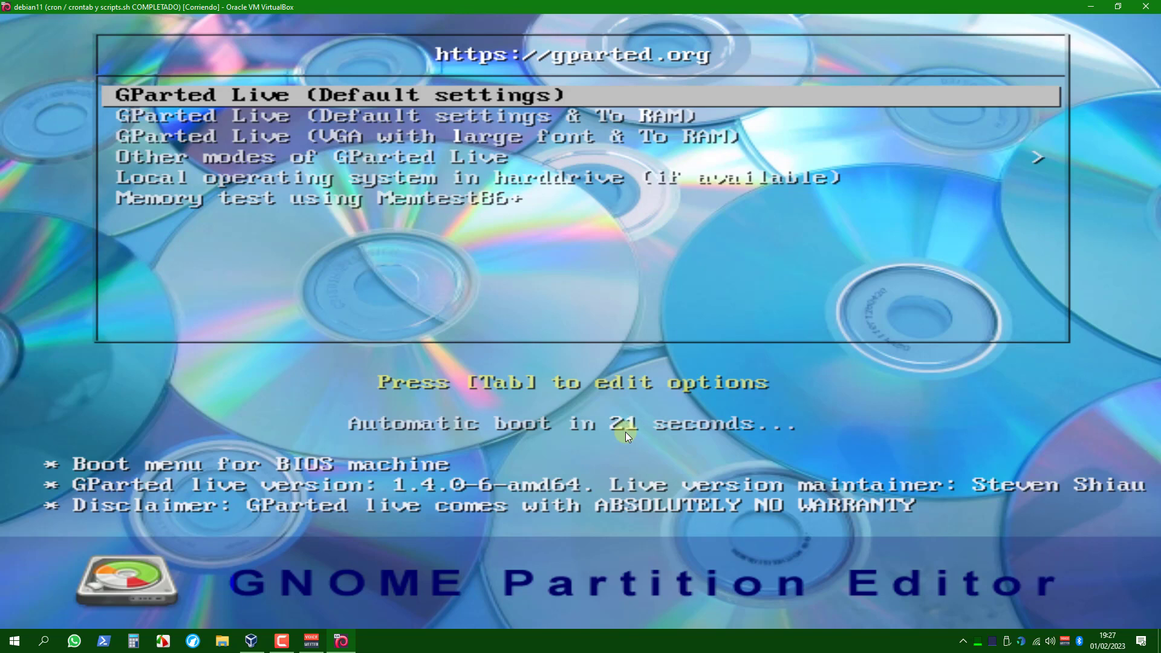
key(Down)
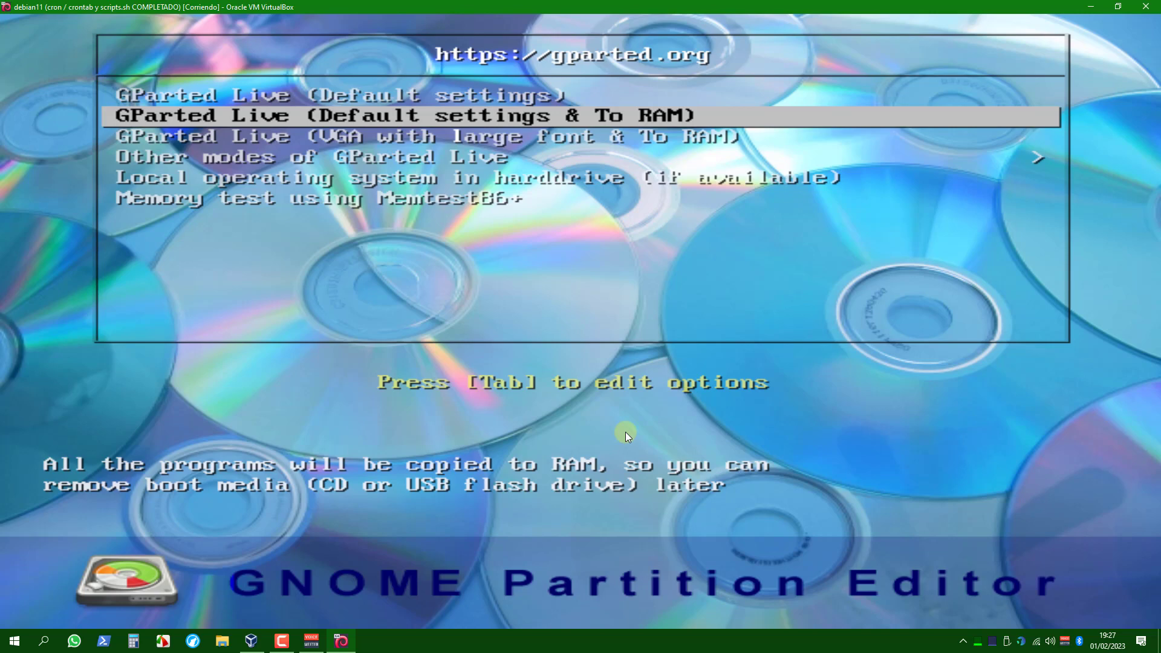
key(Return)
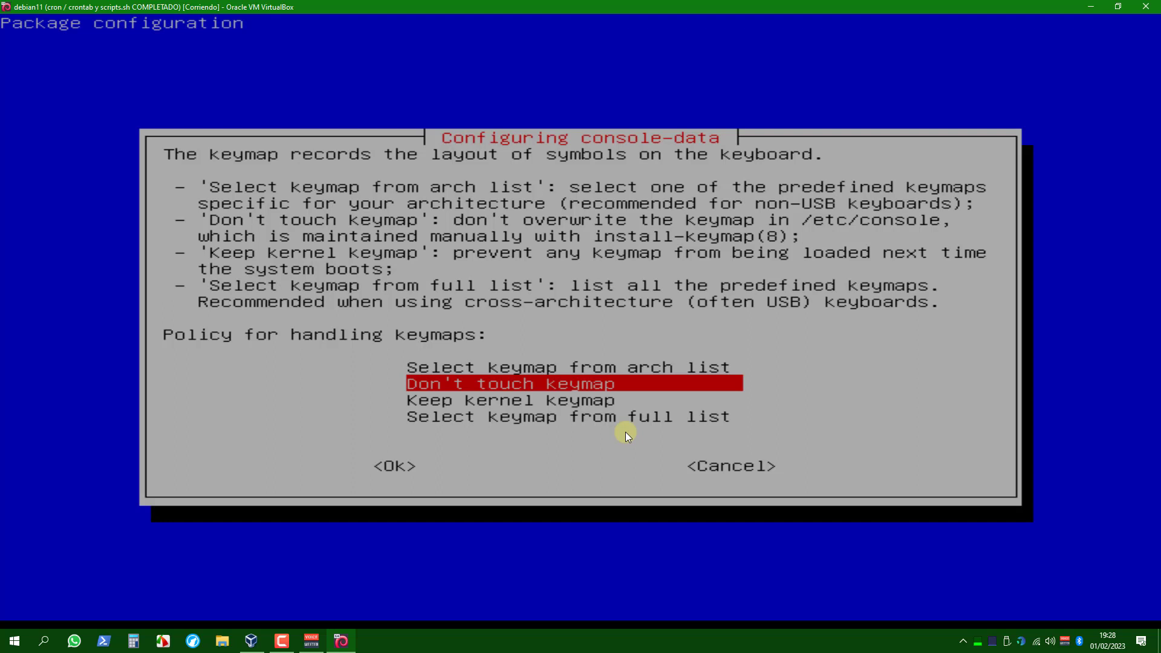
Accept "Don't touch keymap", choose language 25 (Spanish) and start the graphical environment with mode 0.
key(Return)
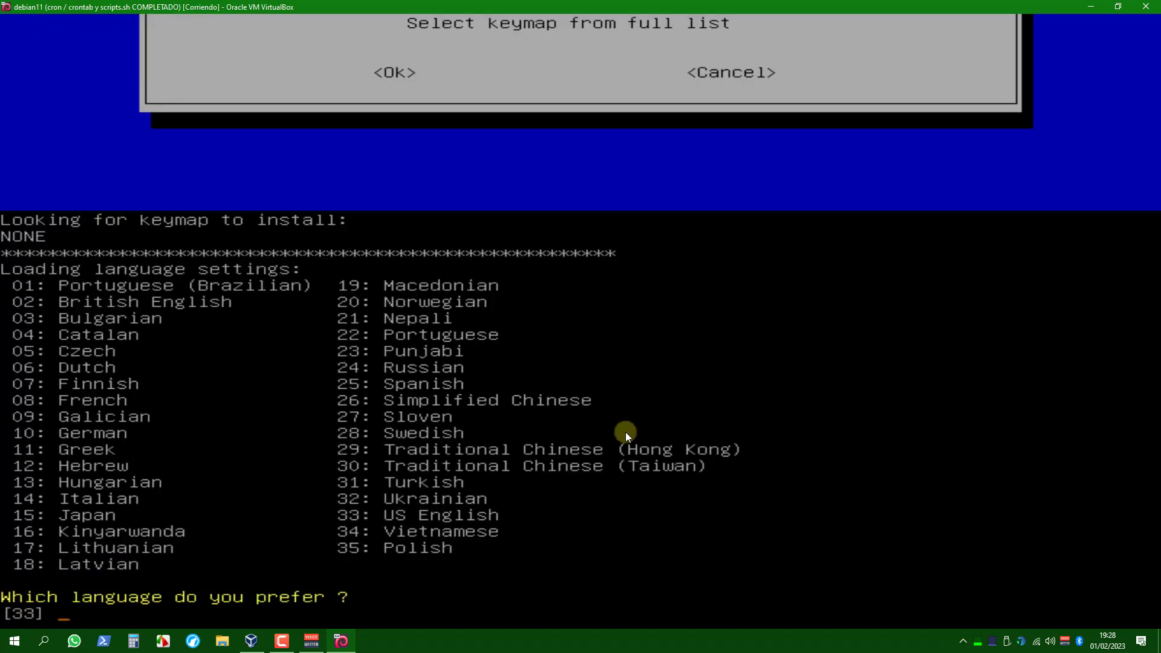
text(25)
key(Return)
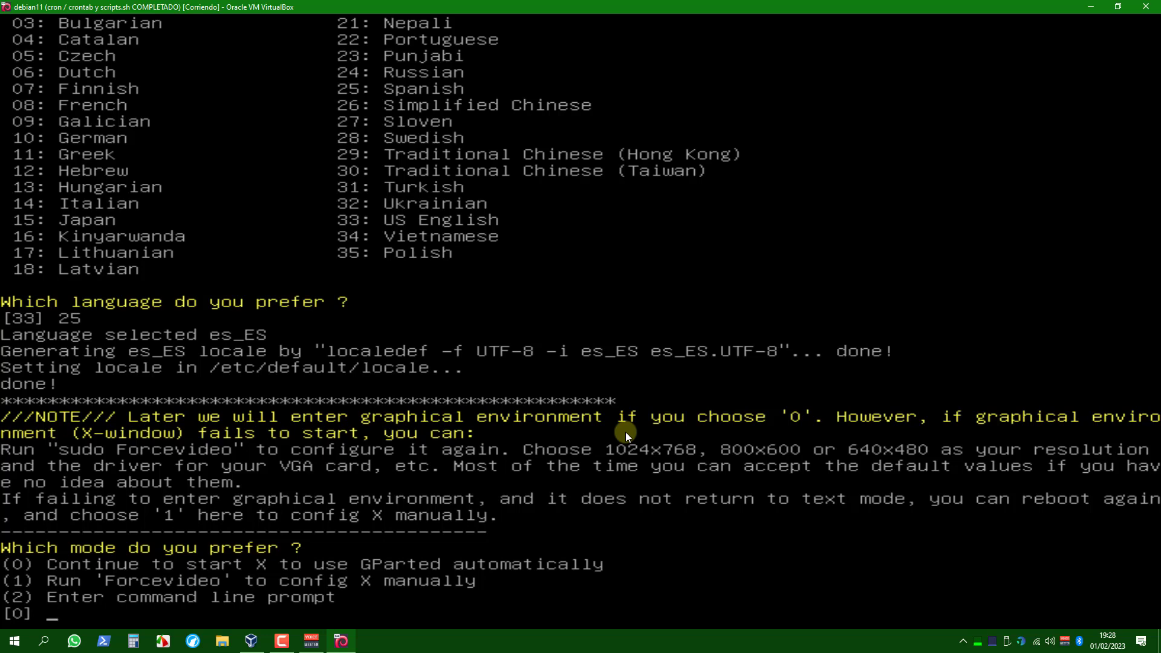
text(0)
key(Return)
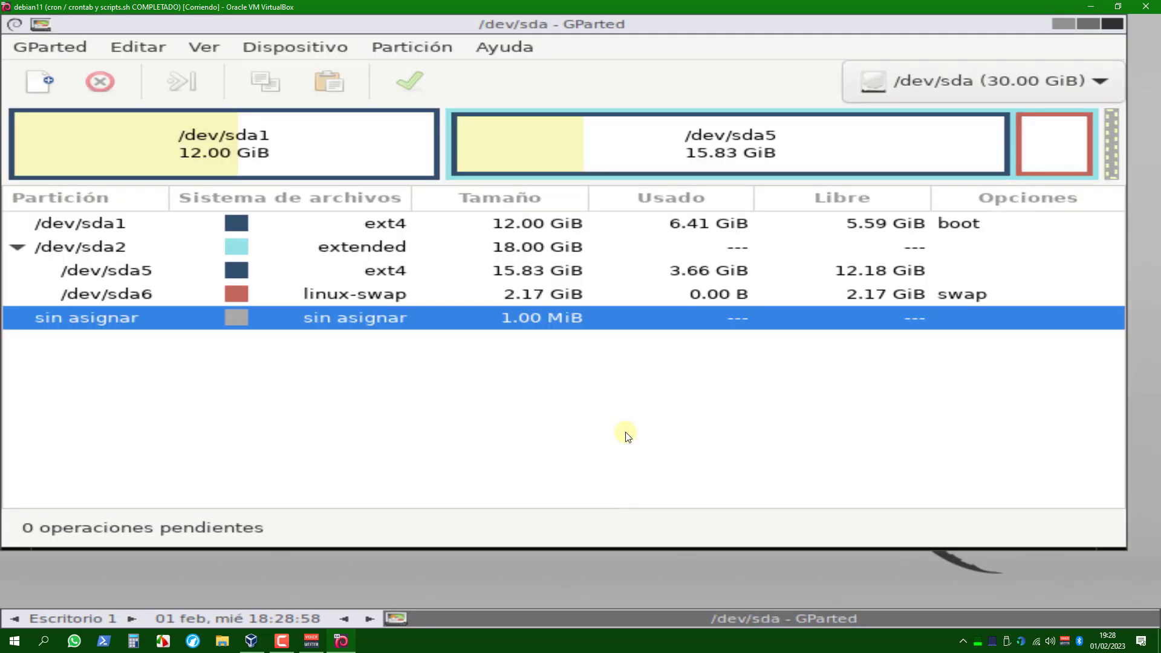
Check the list of disks in GParted and switch to the 50 GiB disk /dev/sdb.
click(962, 93)
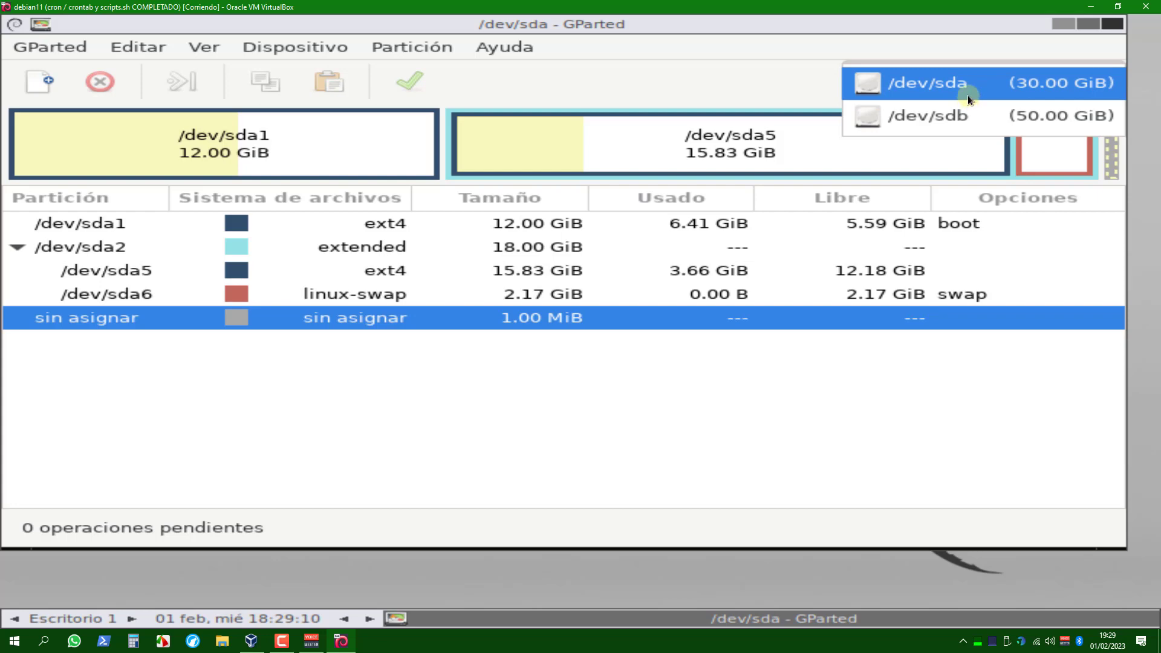
click(966, 95)
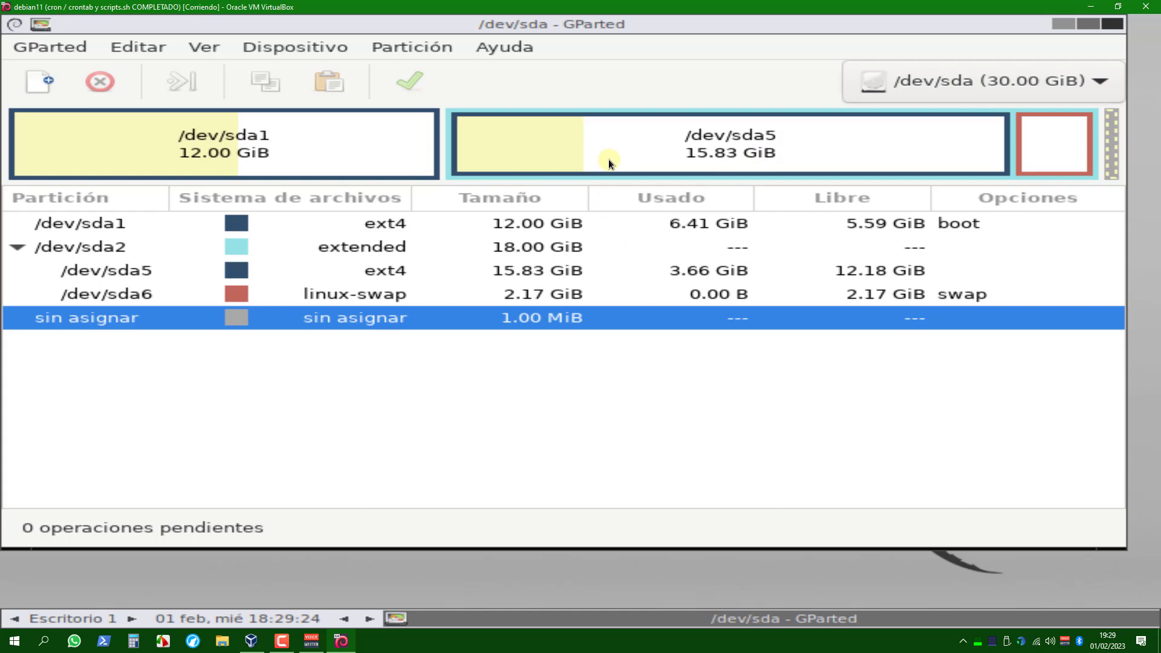
click(907, 82)
click(905, 113)
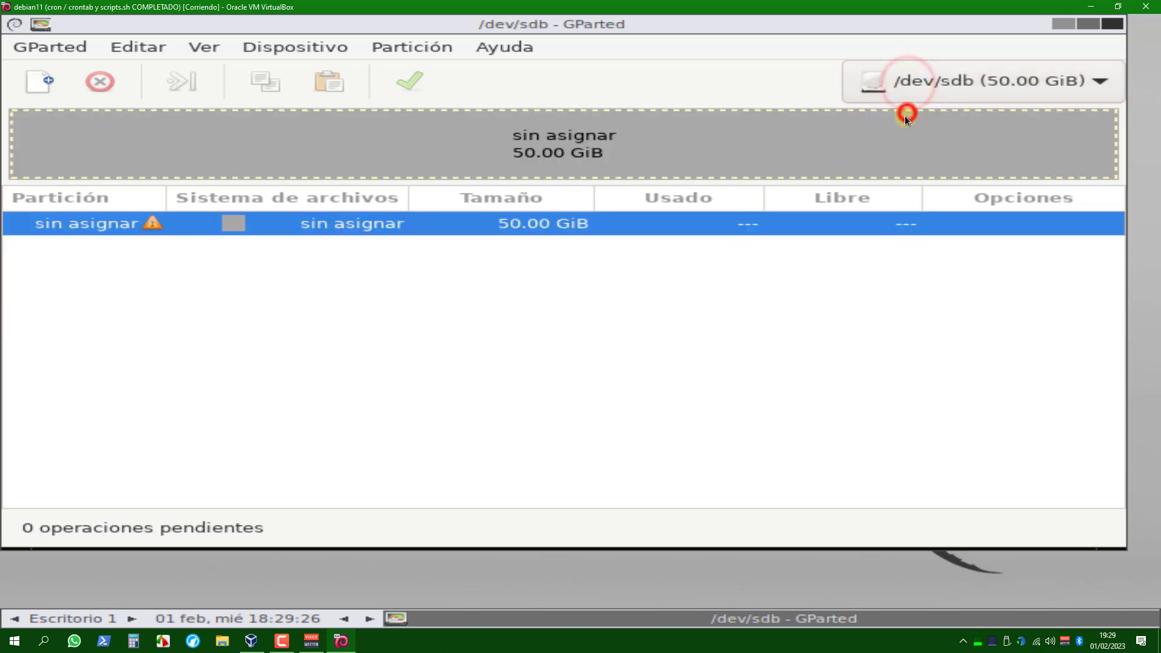
click(514, 147)
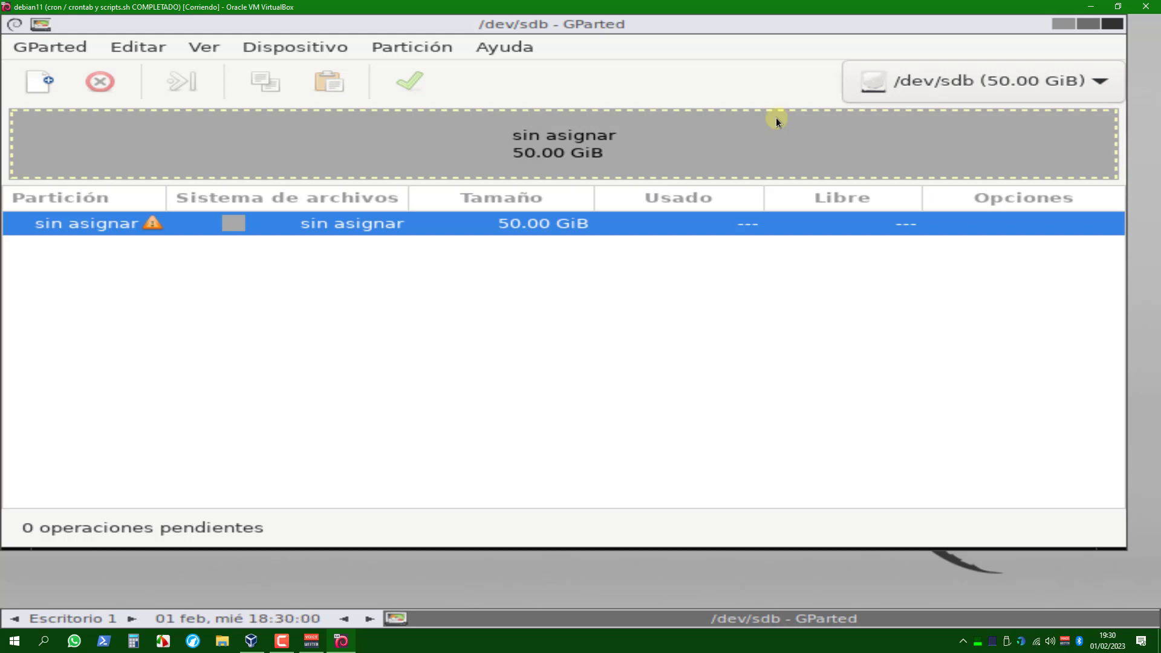
Compare the partition layouts of /dev/sda and /dev/sdb, examine the linux-swap partition /dev/sda6, and return to /dev/sdb.
click(914, 84)
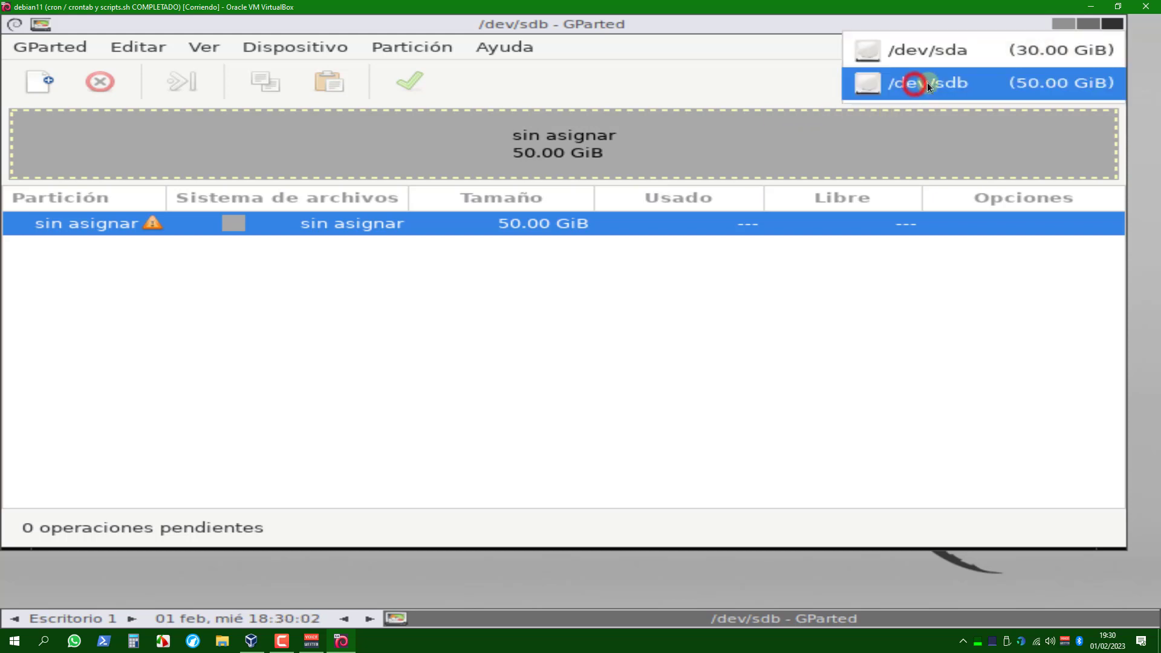
click(935, 58)
click(910, 90)
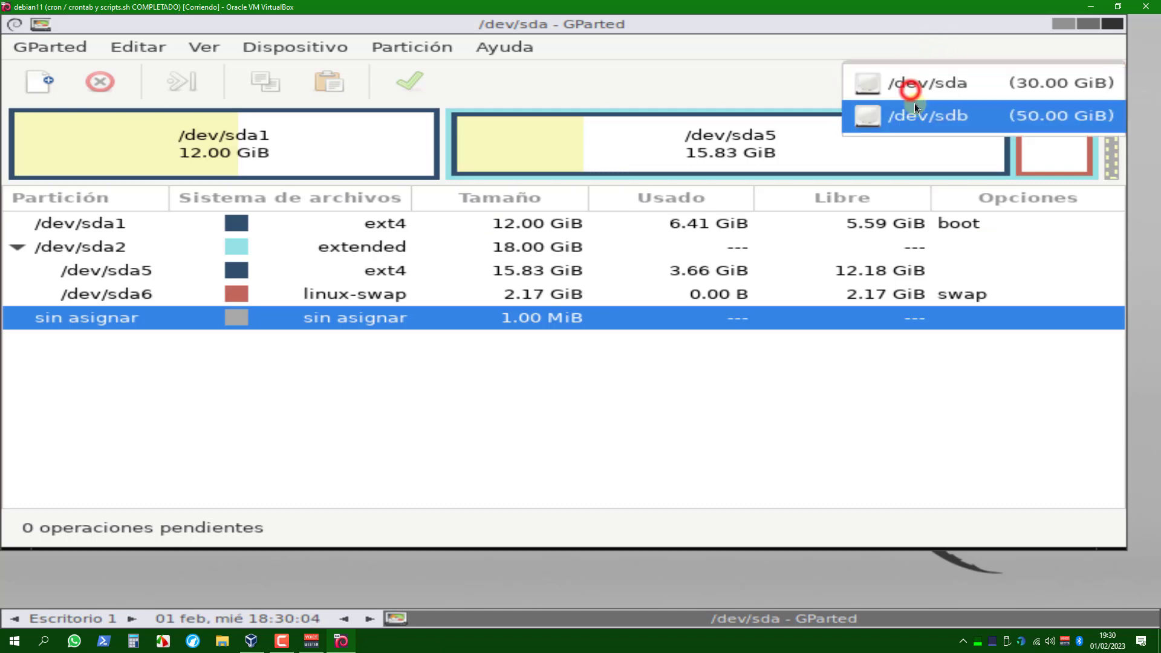
click(914, 107)
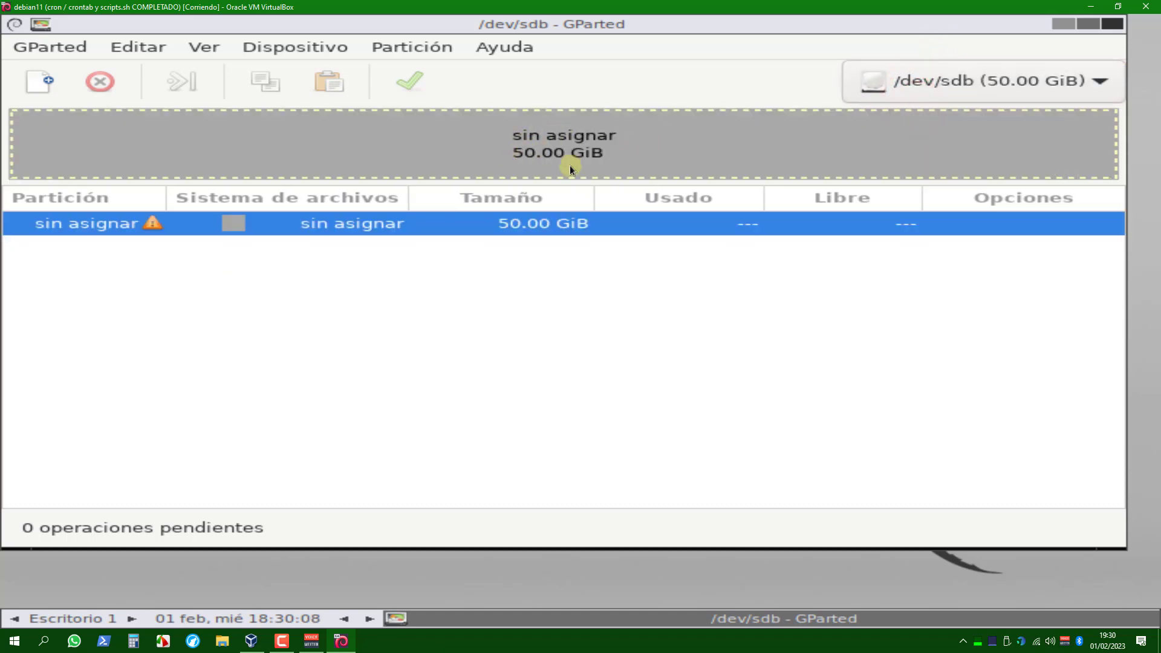
click(877, 83)
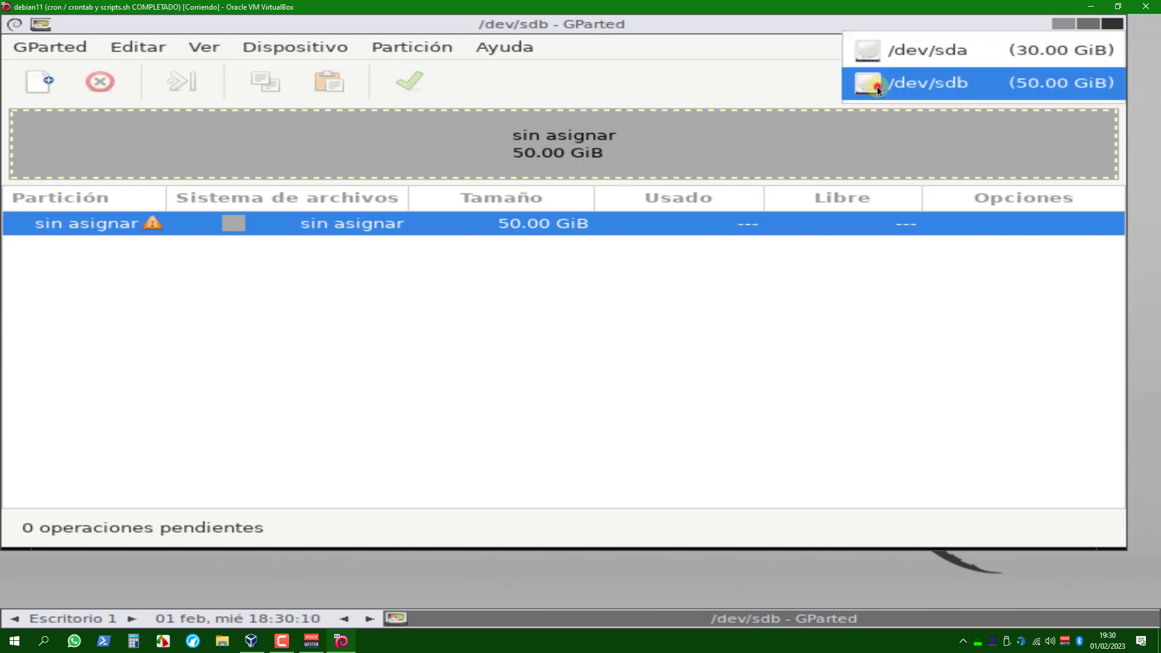
click(969, 54)
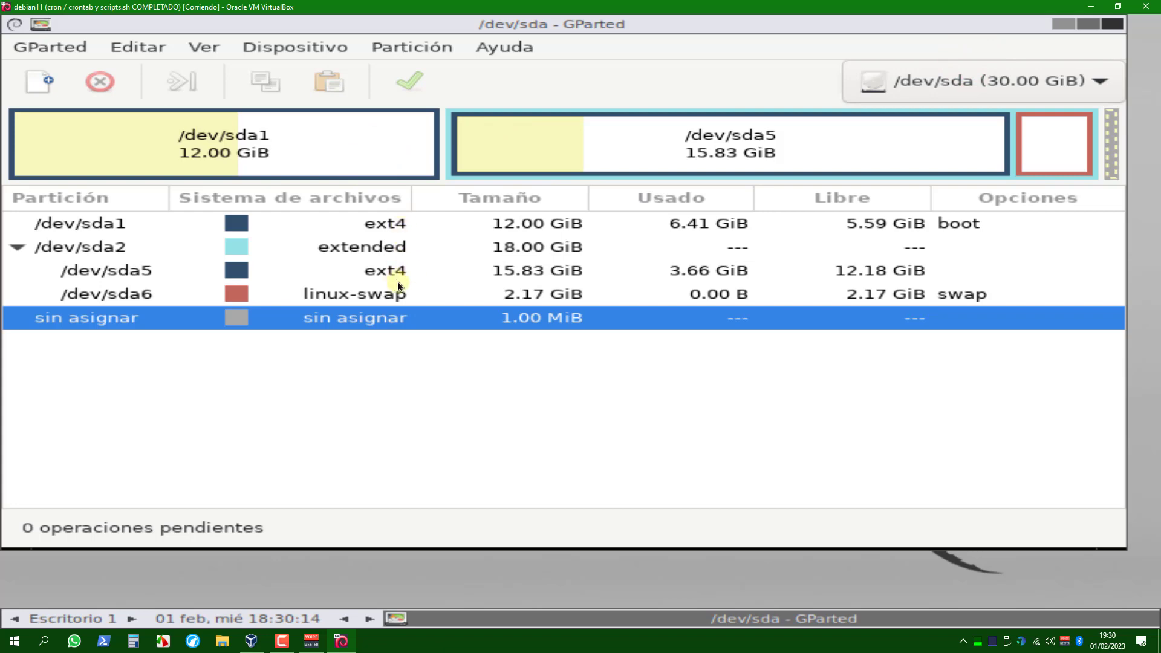
click(328, 301)
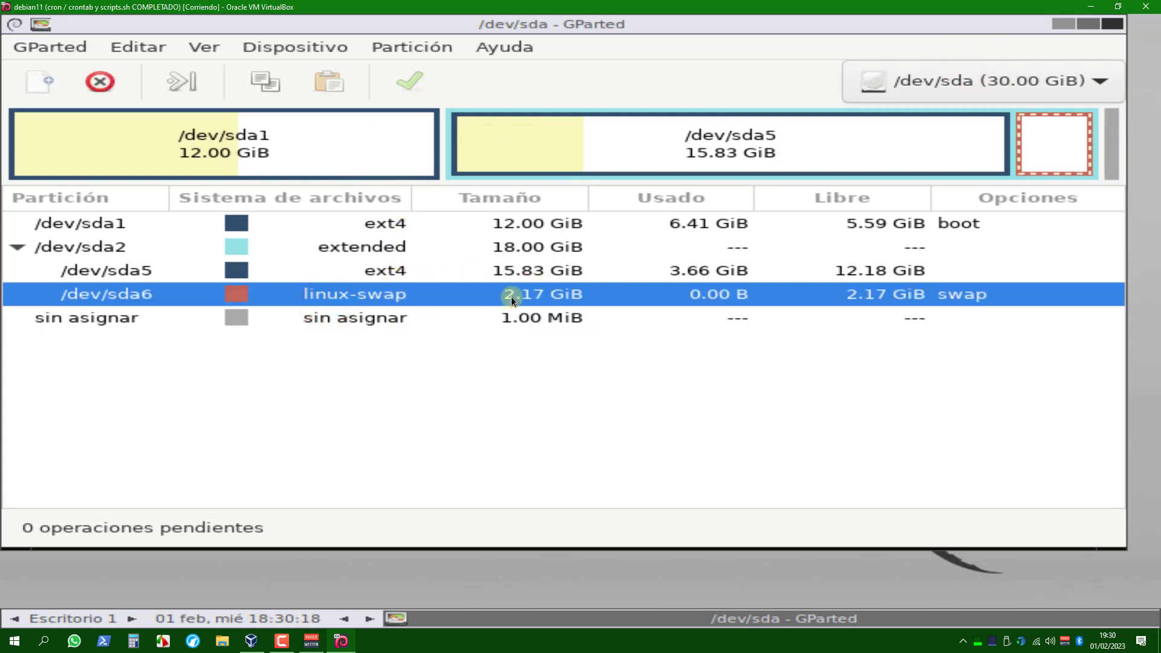
click(938, 94)
click(935, 118)
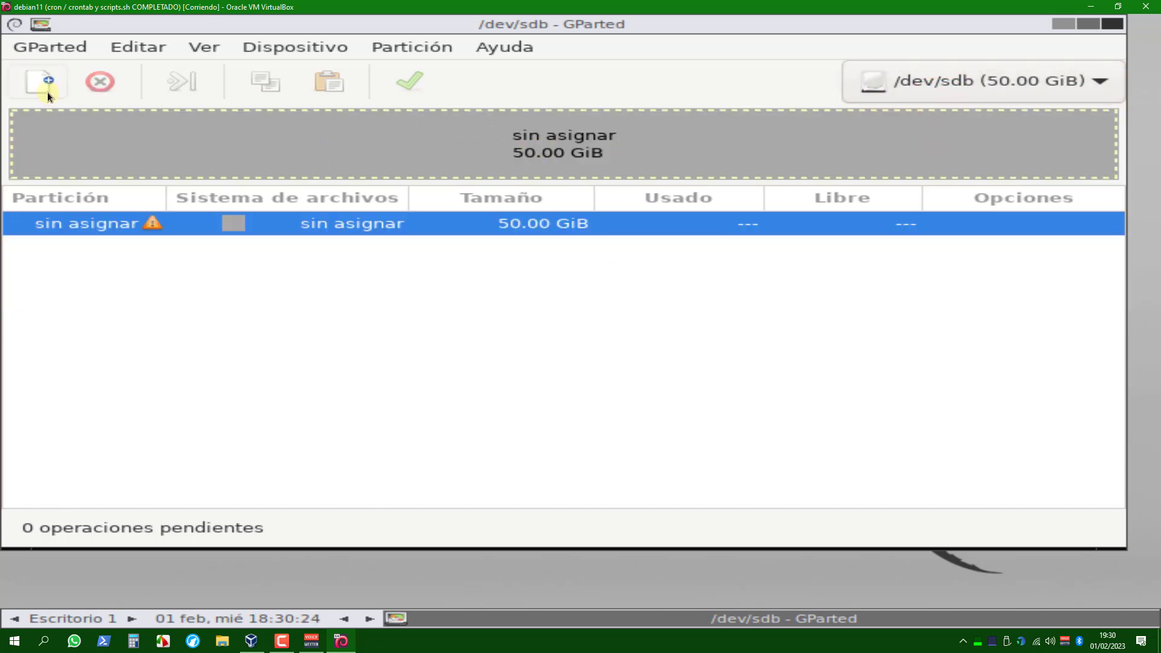
Try to create a new partition in the unallocated space of /dev/sdb.
right_click(471, 161)
click(495, 167)
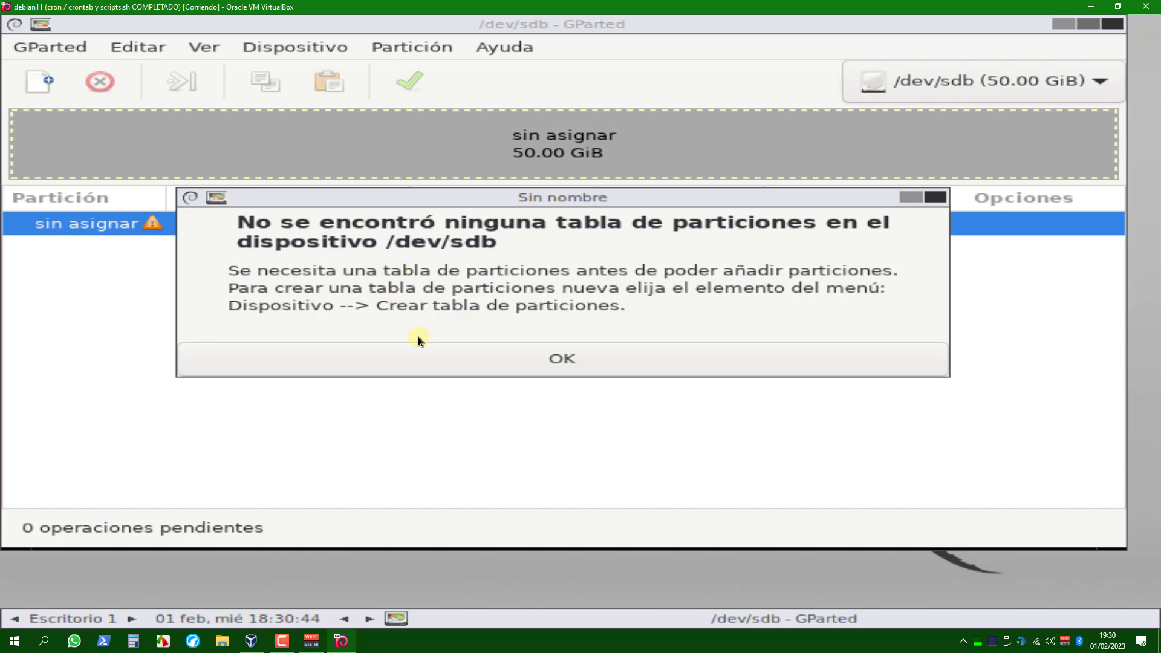
click(542, 354)
click(415, 163)
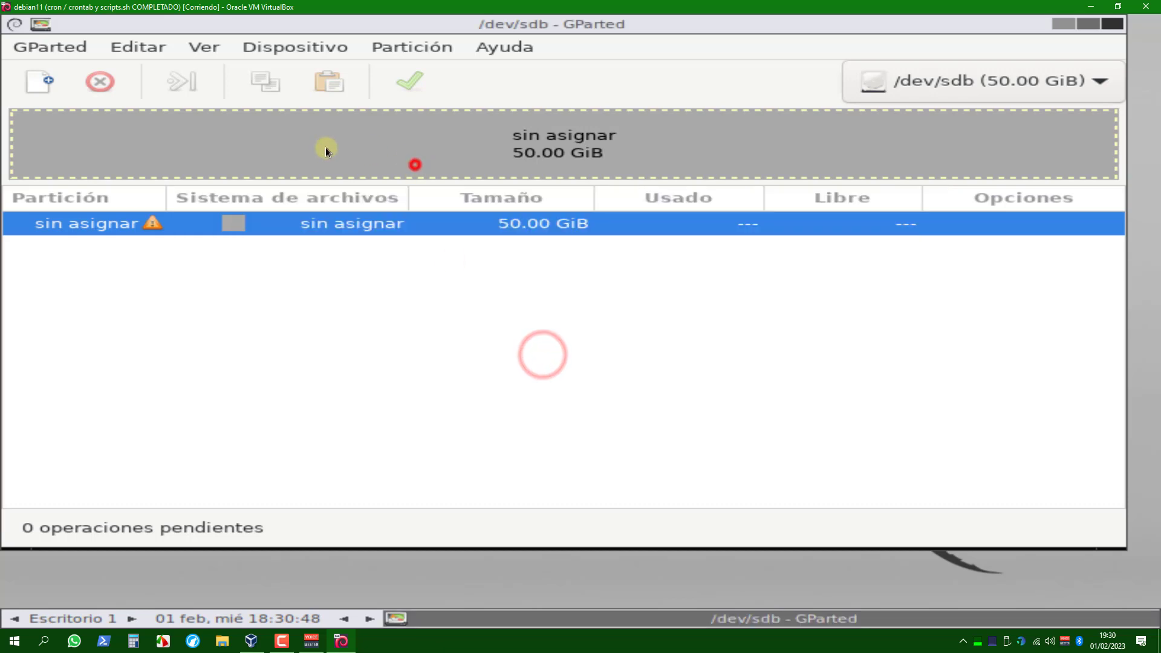
Create a new msdos partition table on the unallocated disk /dev/sdb.
click(145, 225)
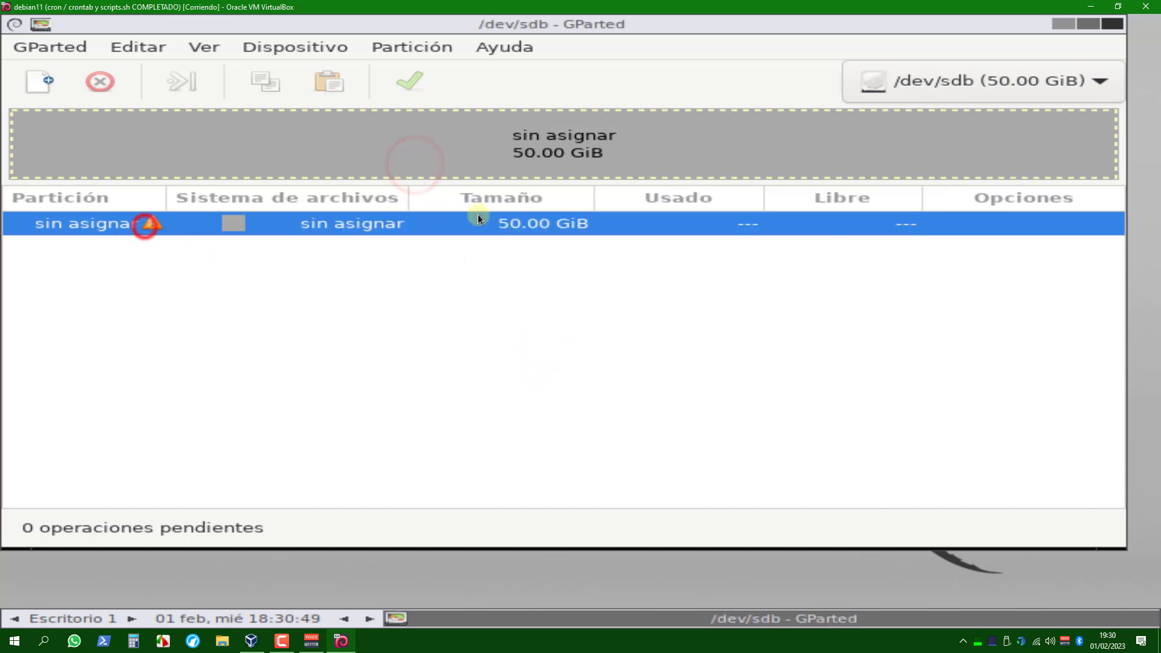
click(259, 49)
click(303, 78)
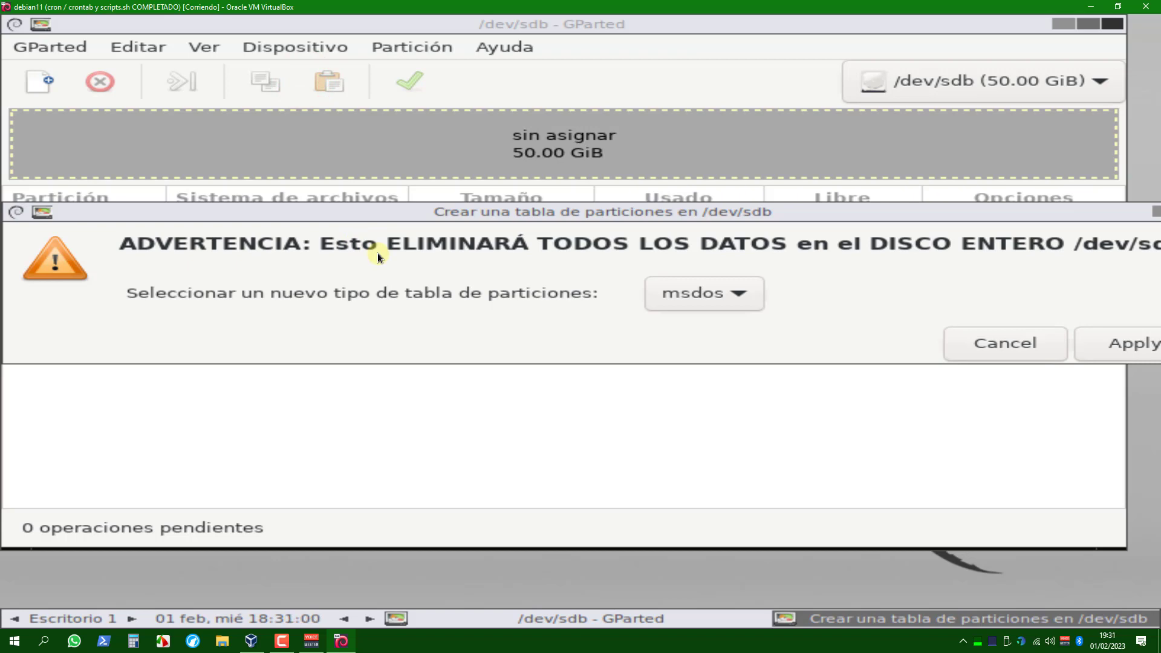
click(669, 290)
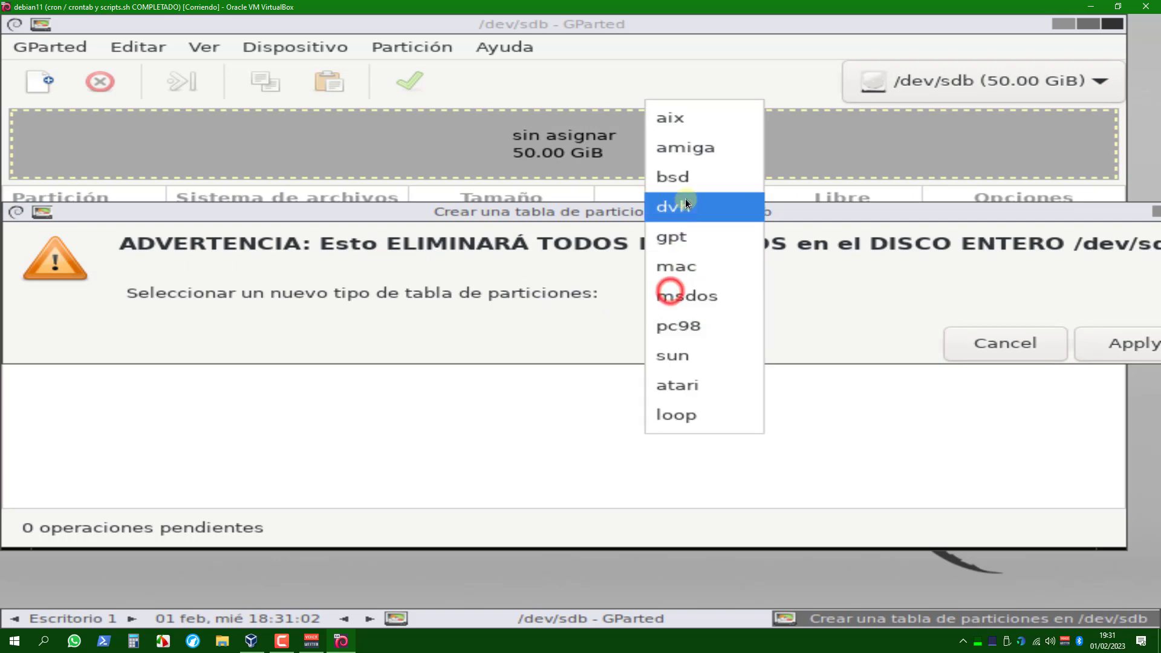
click(677, 297)
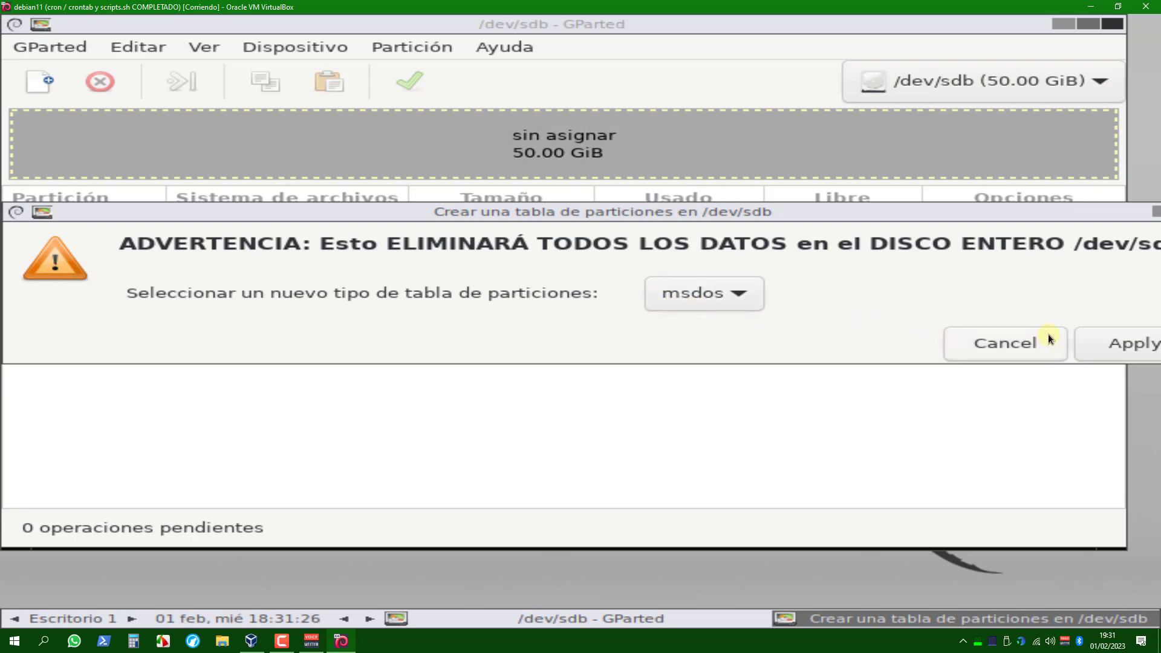
click(1097, 339)
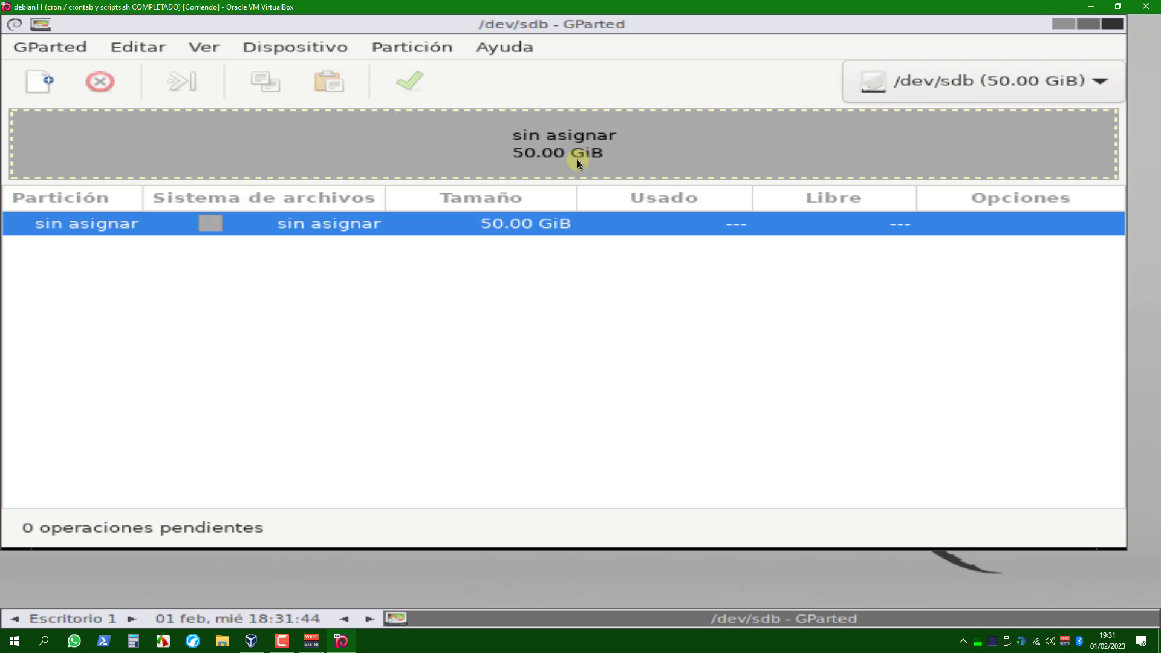
Start a new primary partition in the unallocated space of /dev/sdb, keeping the full size of 51199 MiB.
click(564, 147)
click(509, 160)
click(43, 82)
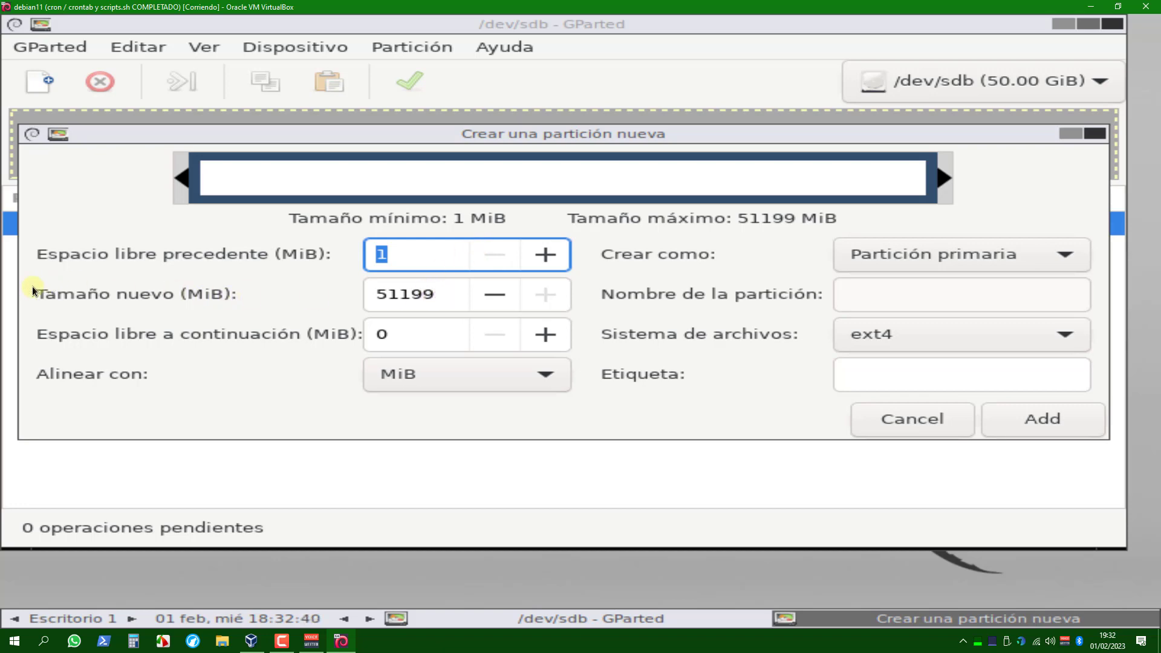
drag(445, 294, 355, 291)
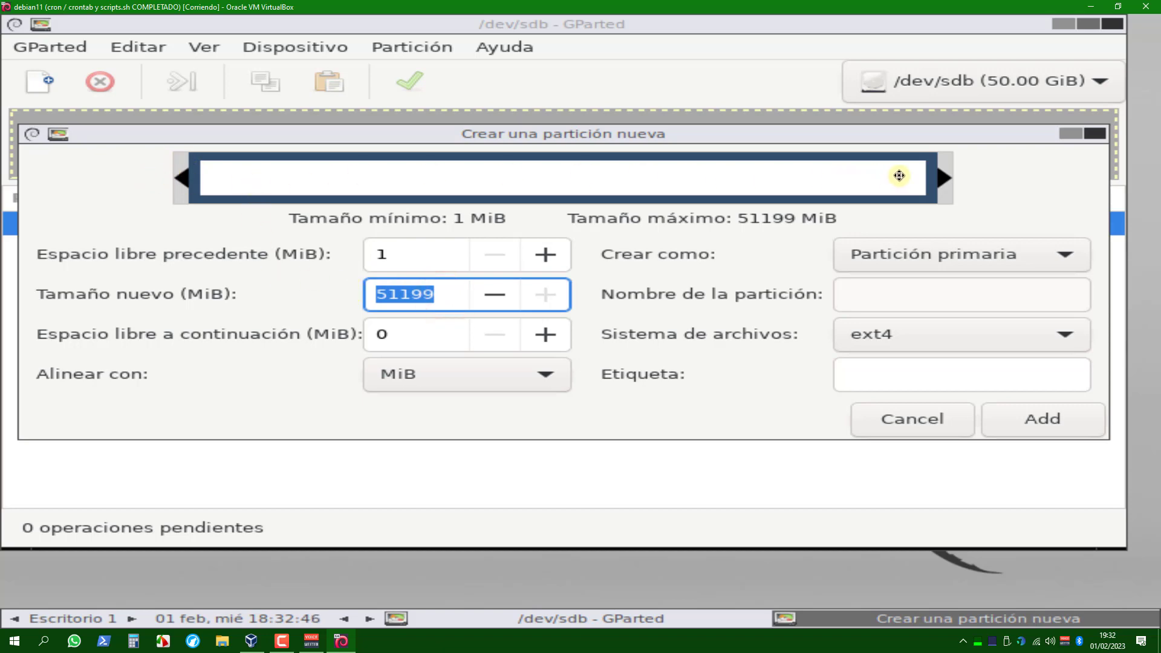
drag(942, 176, 984, 187)
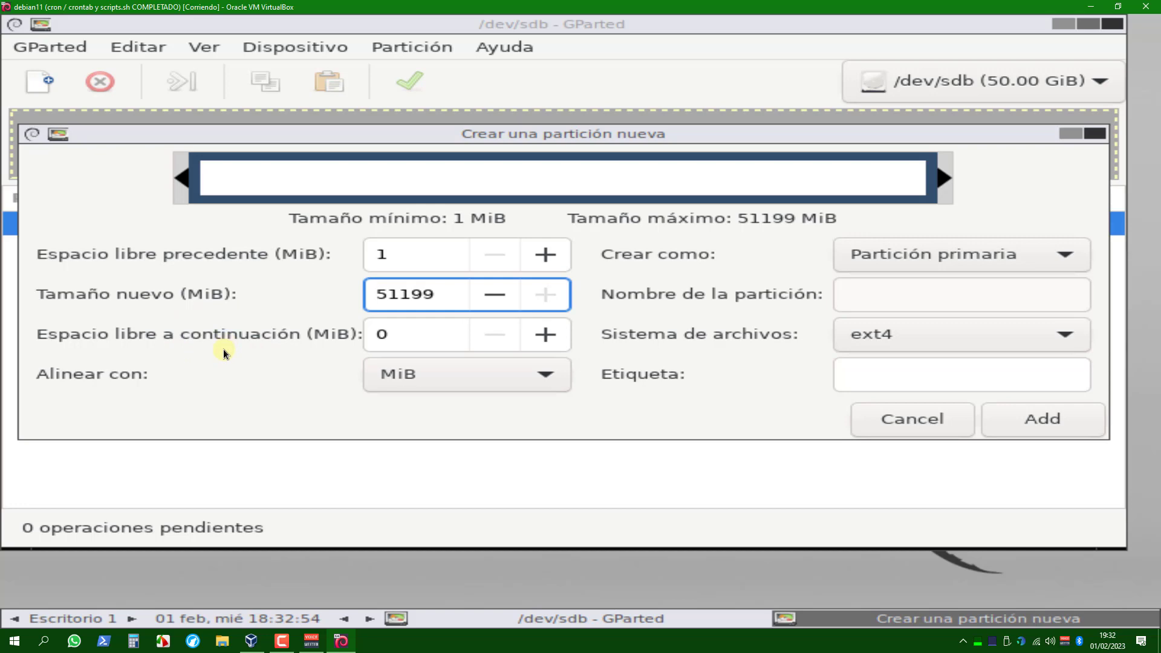
double_click(385, 332)
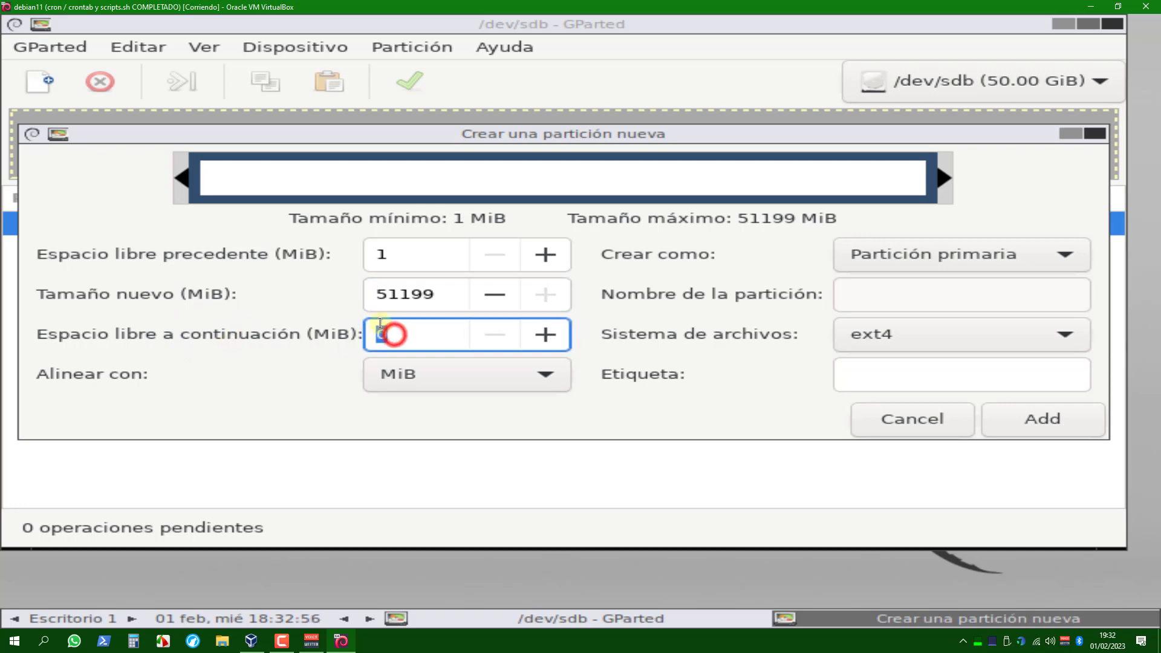
double_click(446, 294)
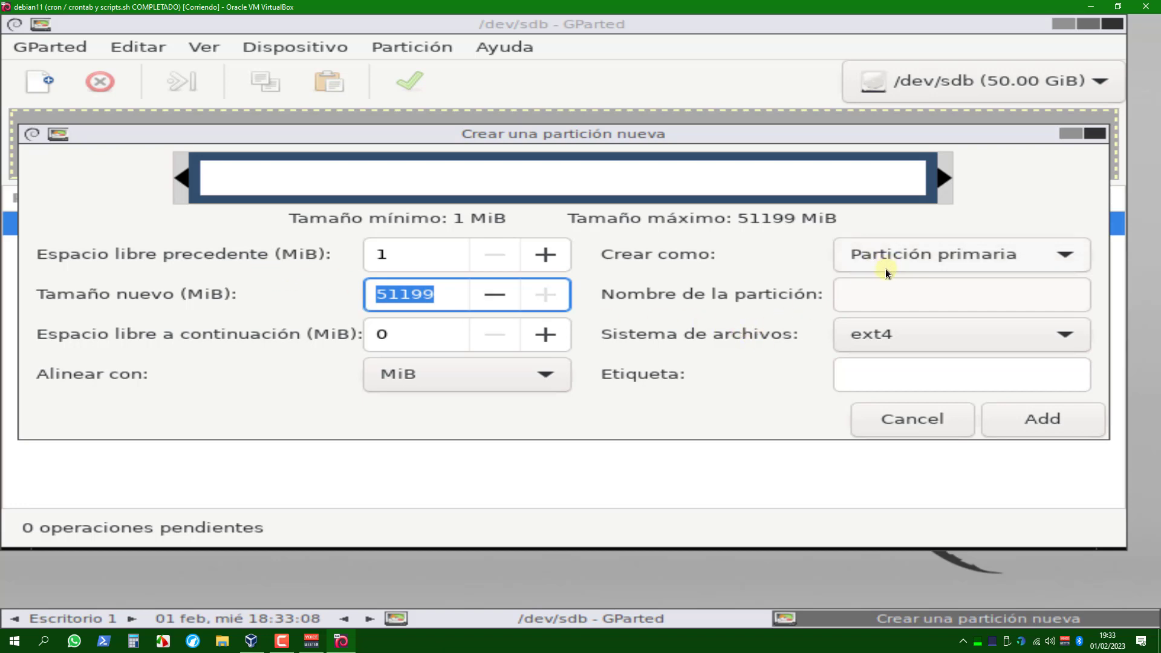
click(949, 255)
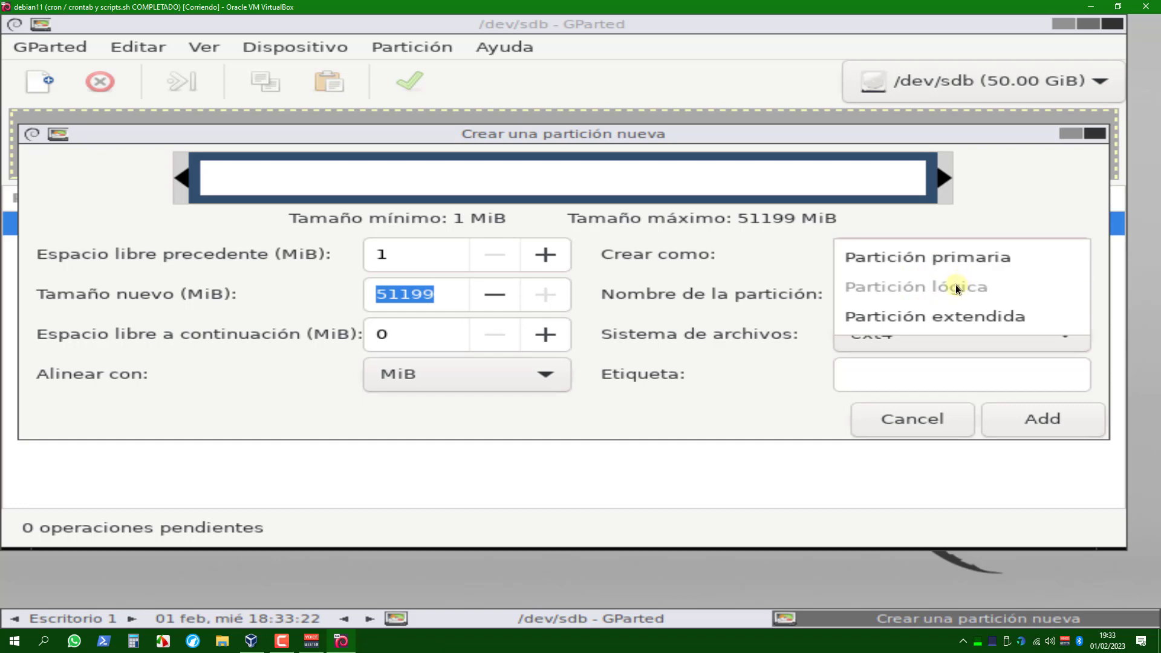
click(1033, 218)
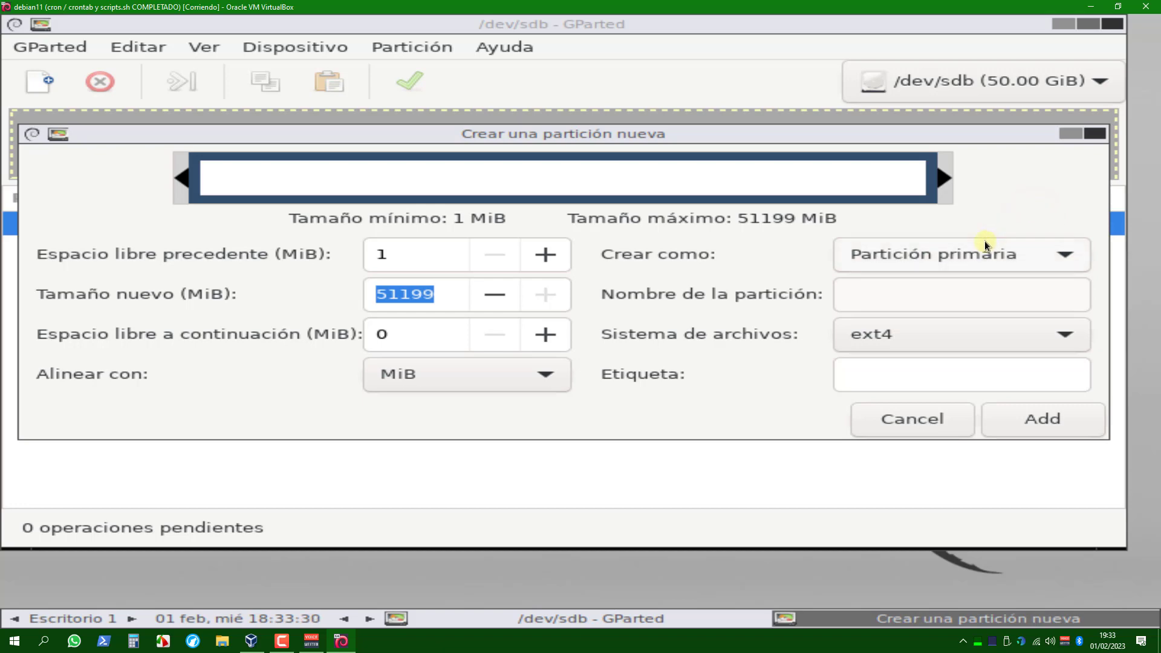
click(920, 295)
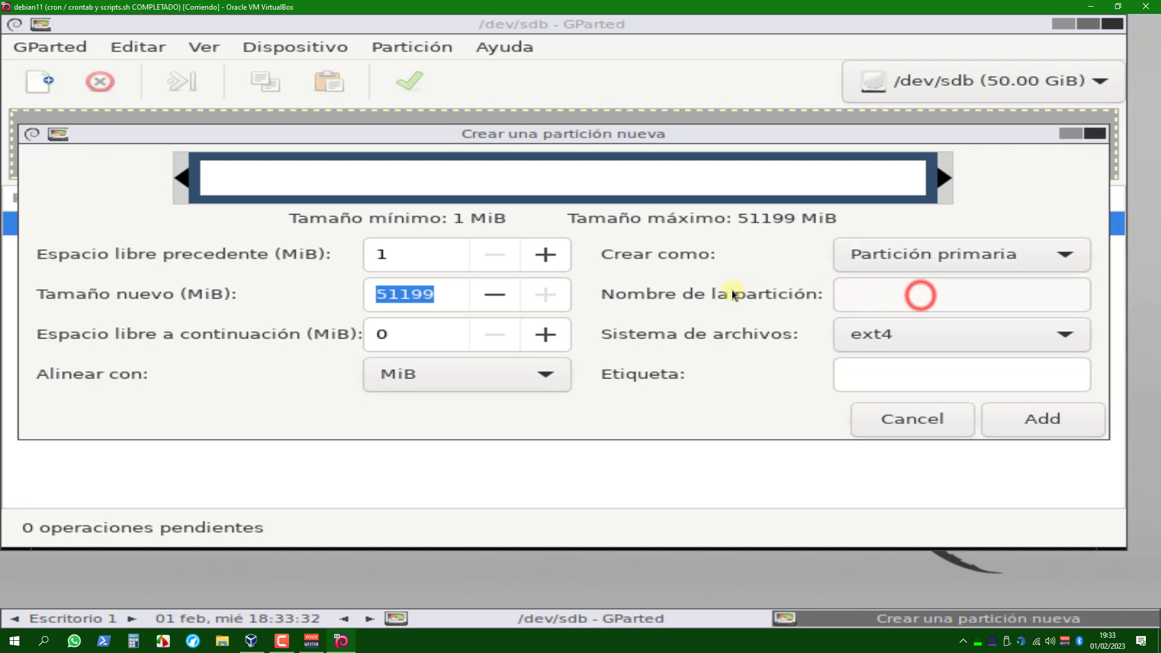
click(871, 294)
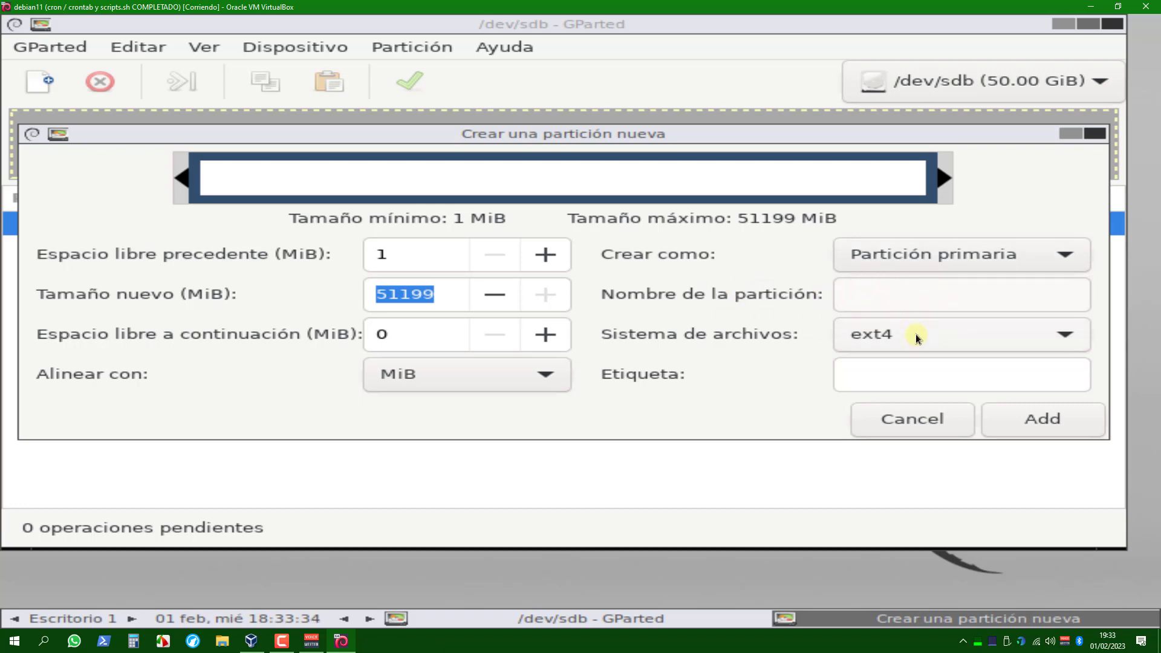
Label the new partition "disco duro ext".
click(891, 366)
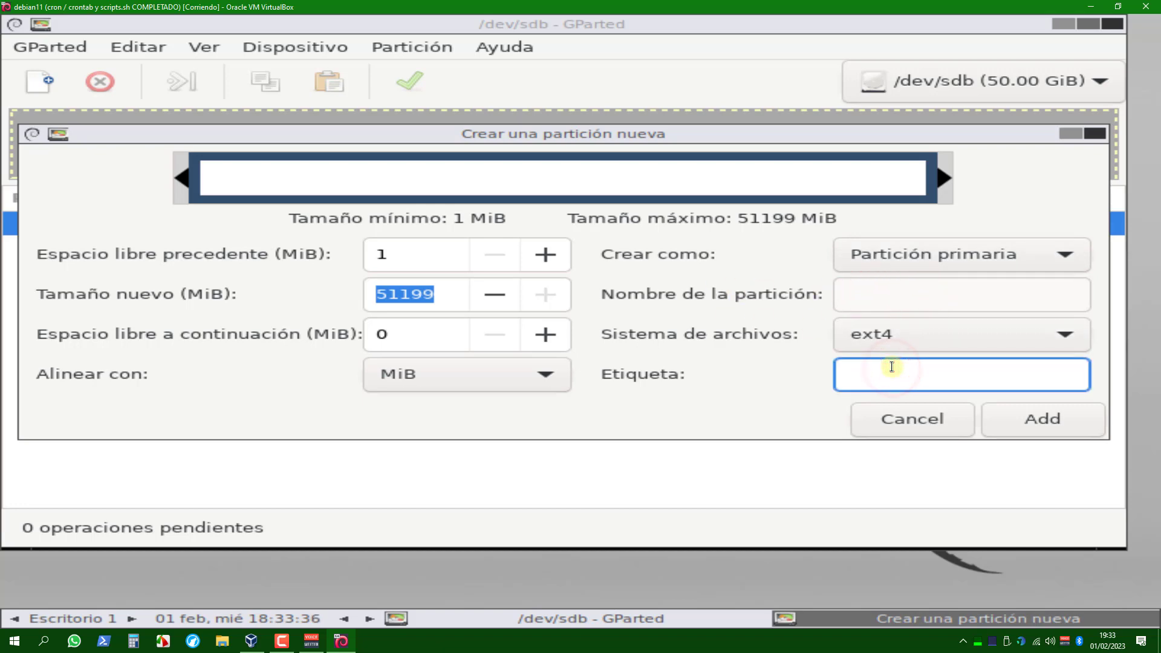
text(disco?duro)
key(BackSpace)
key(BackSpace)
key(BackSpace)
key(BackSpace)
key(BackSpace)
text(duro ext)
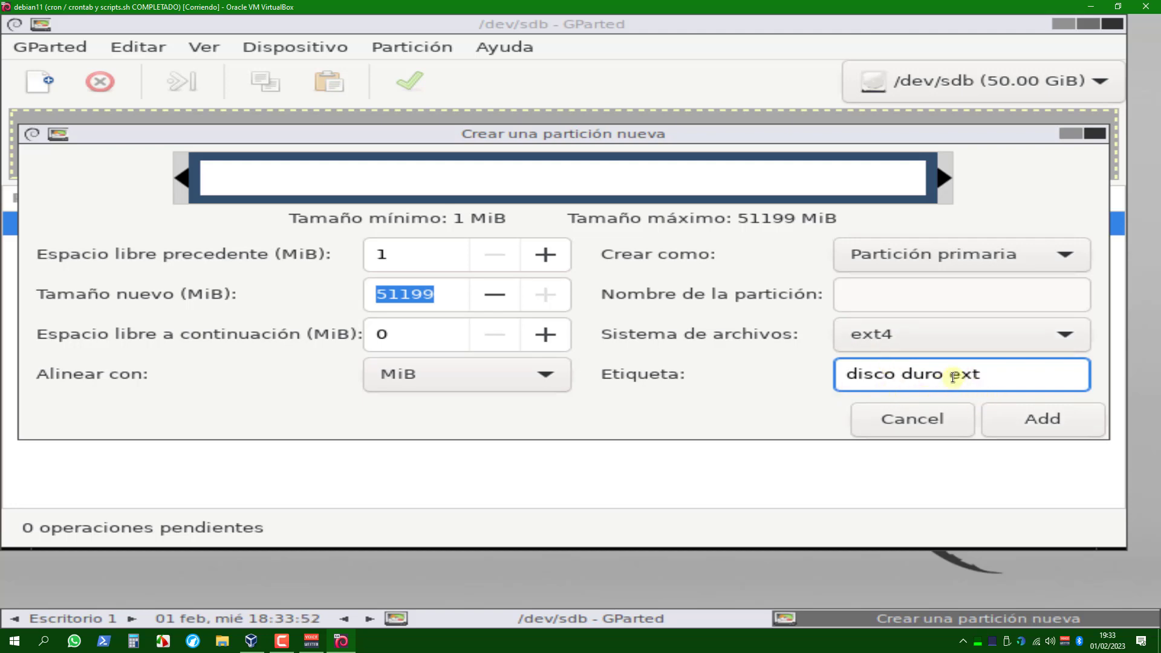
Set the new partition's file system to ntfs, reviewing the other available formats.
click(879, 343)
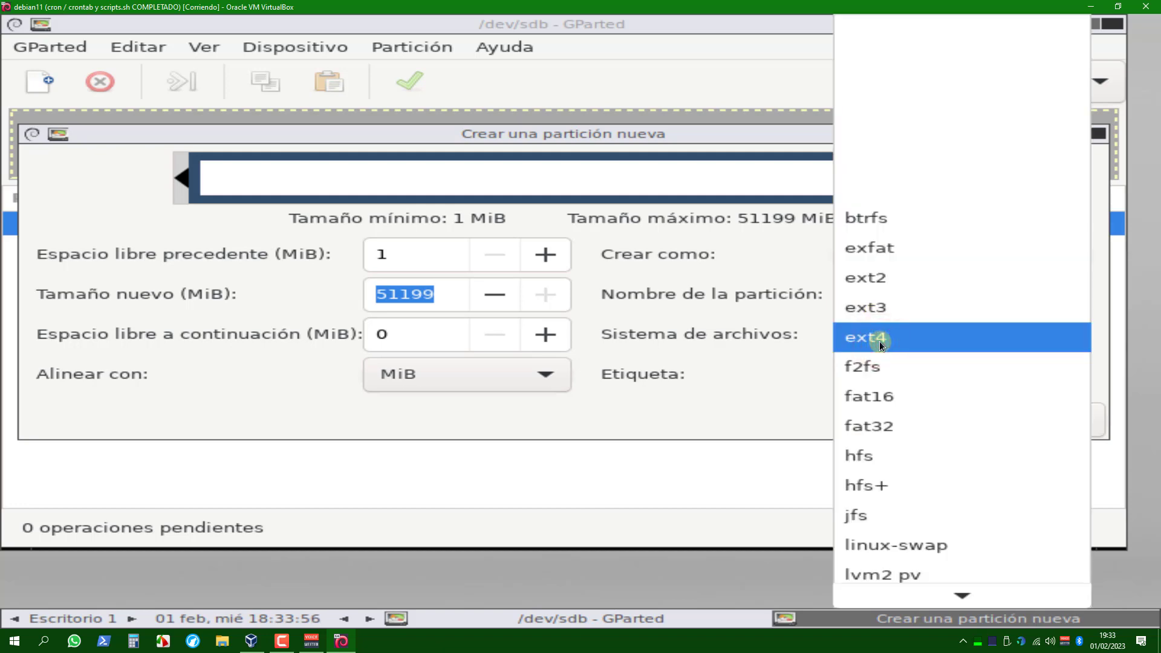
scroll(884, 365, down, 5)
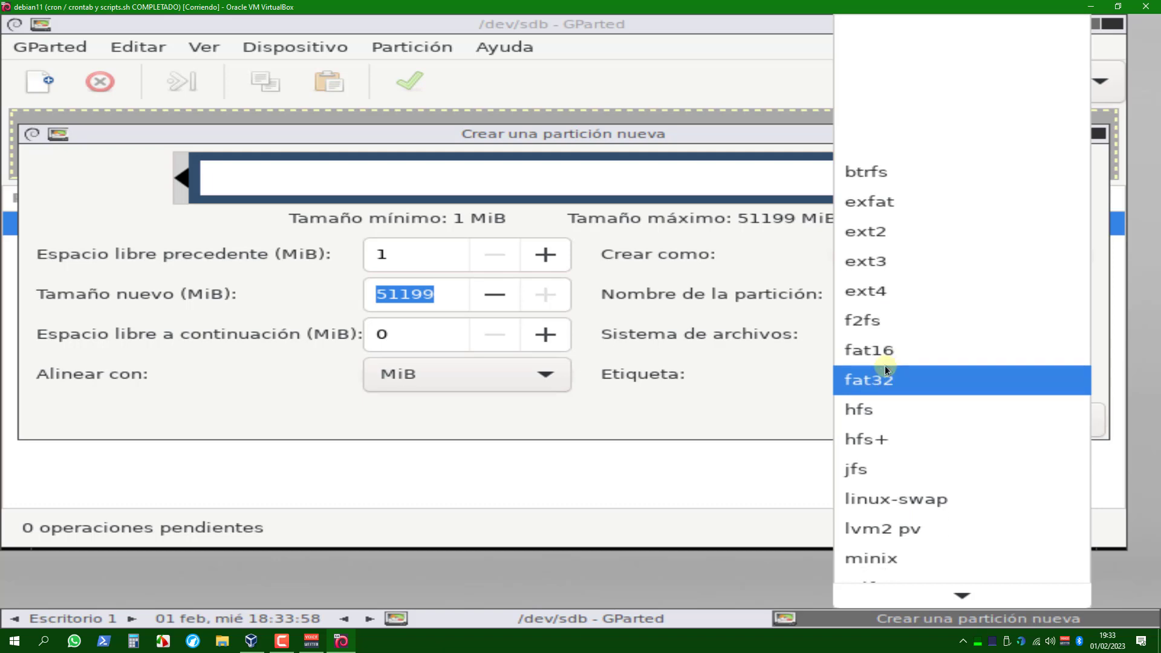
scroll(887, 382, down, 2)
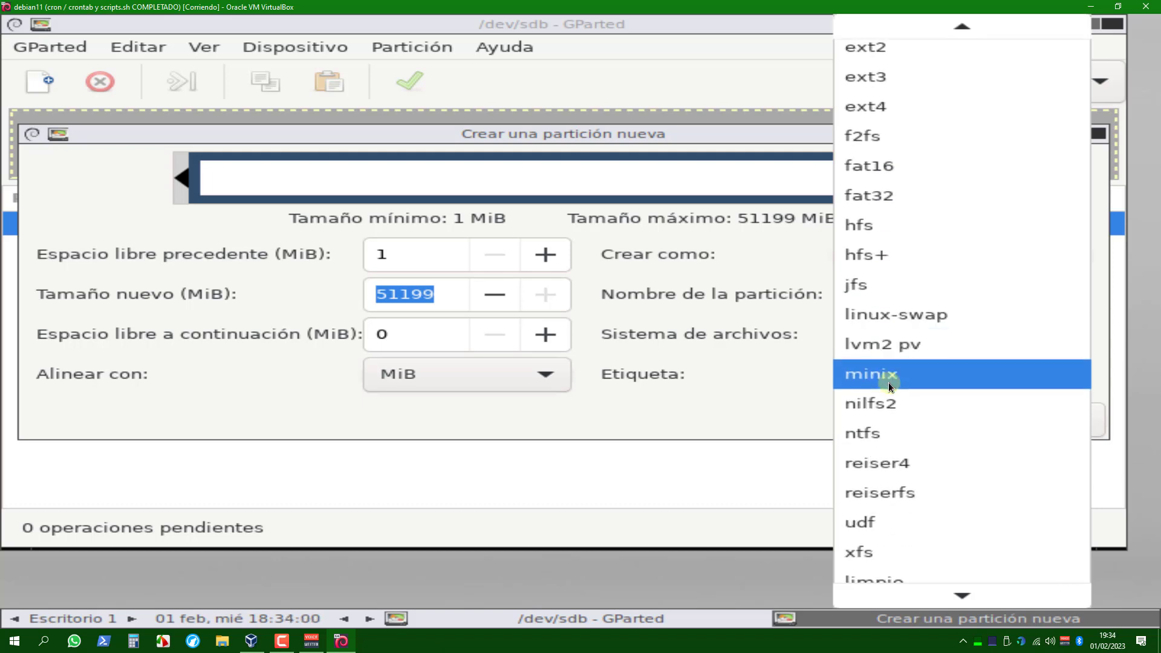
click(874, 427)
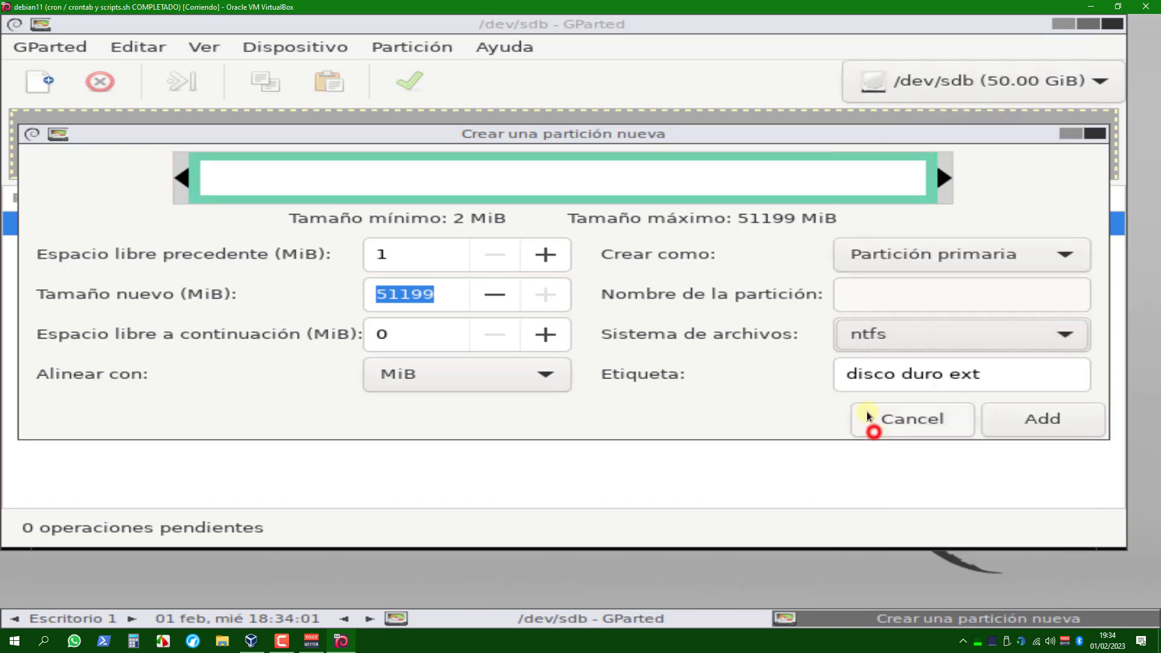
click(866, 332)
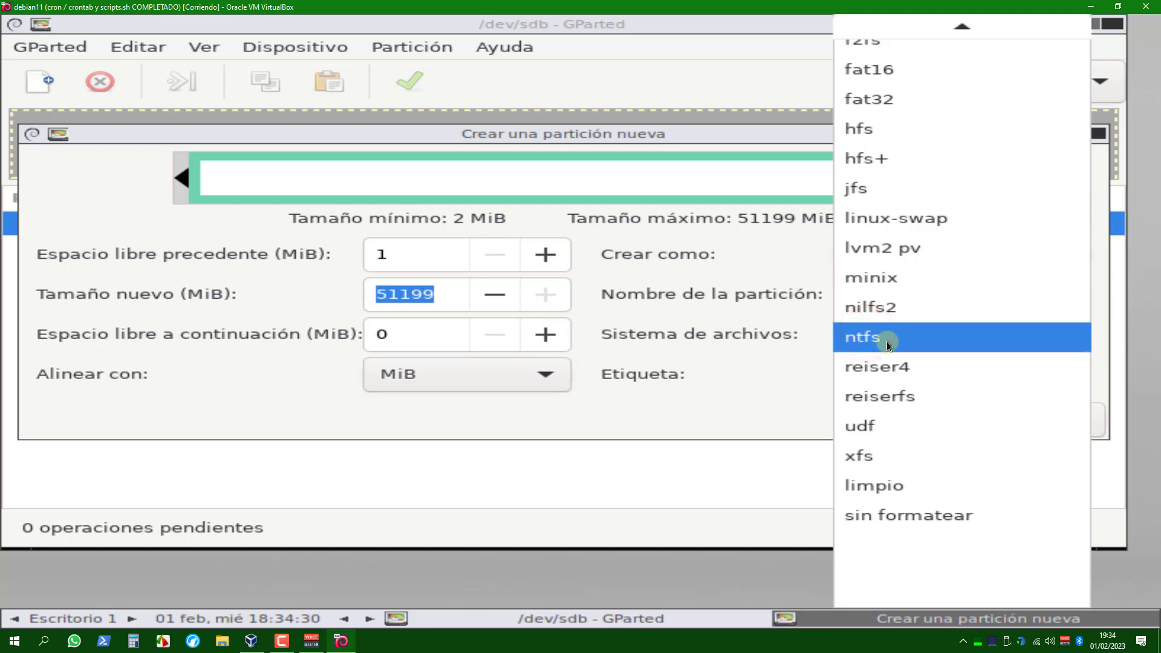
scroll(889, 327, up, 4)
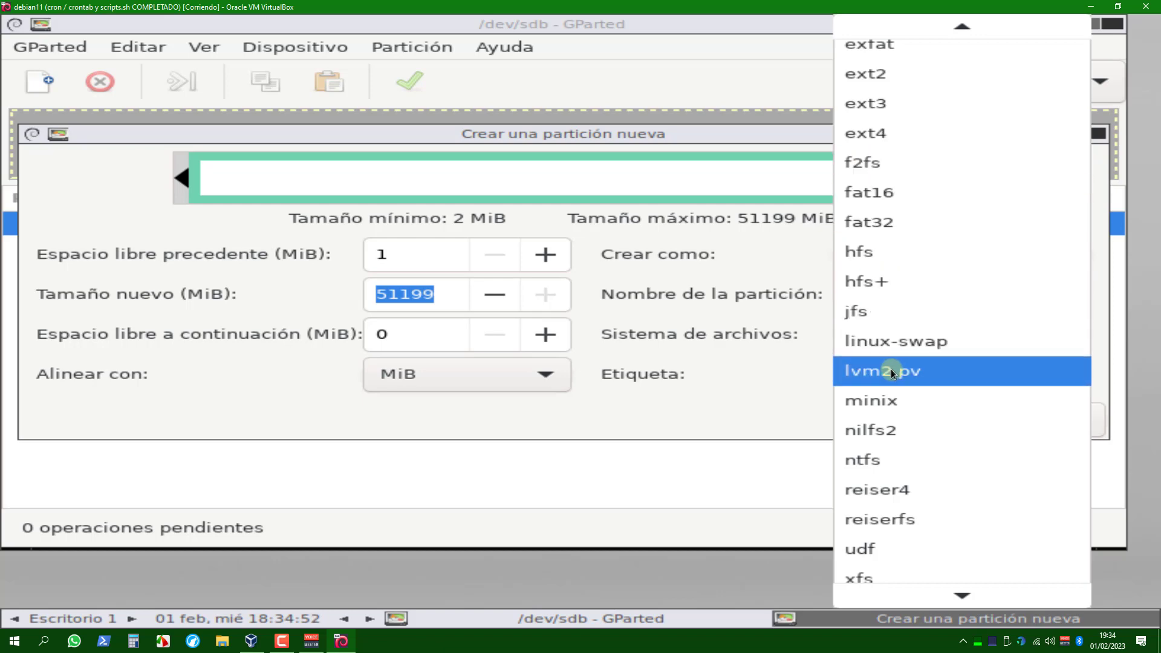
click(877, 459)
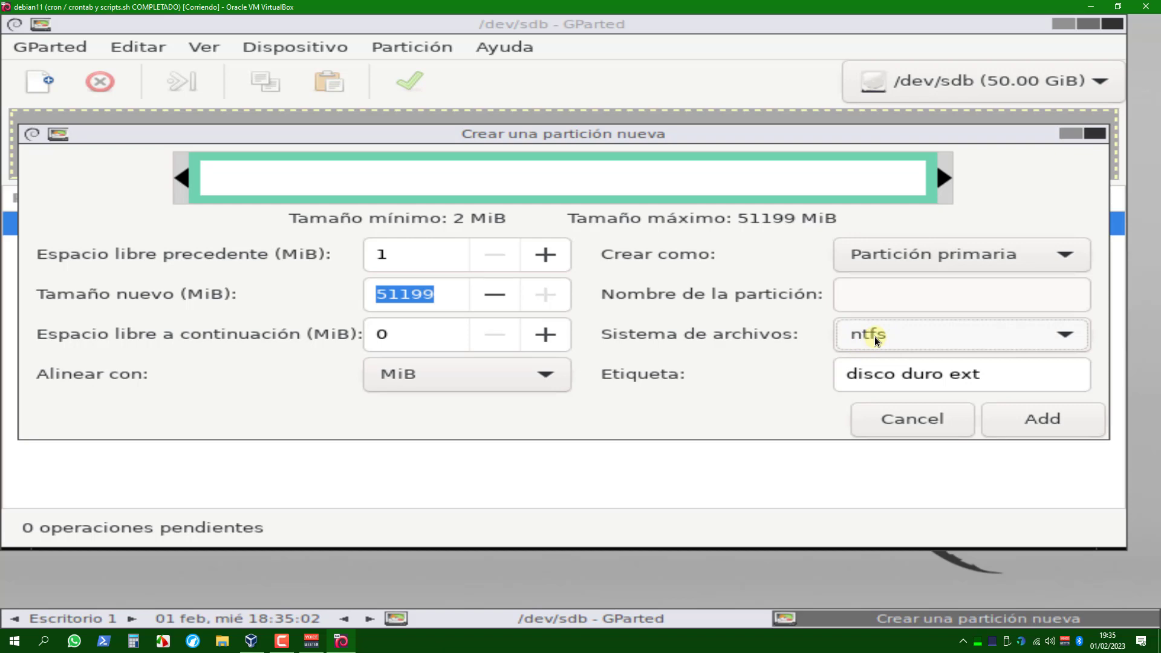
Review the new partition's size and label and add it to the pending operations.
double_click(433, 293)
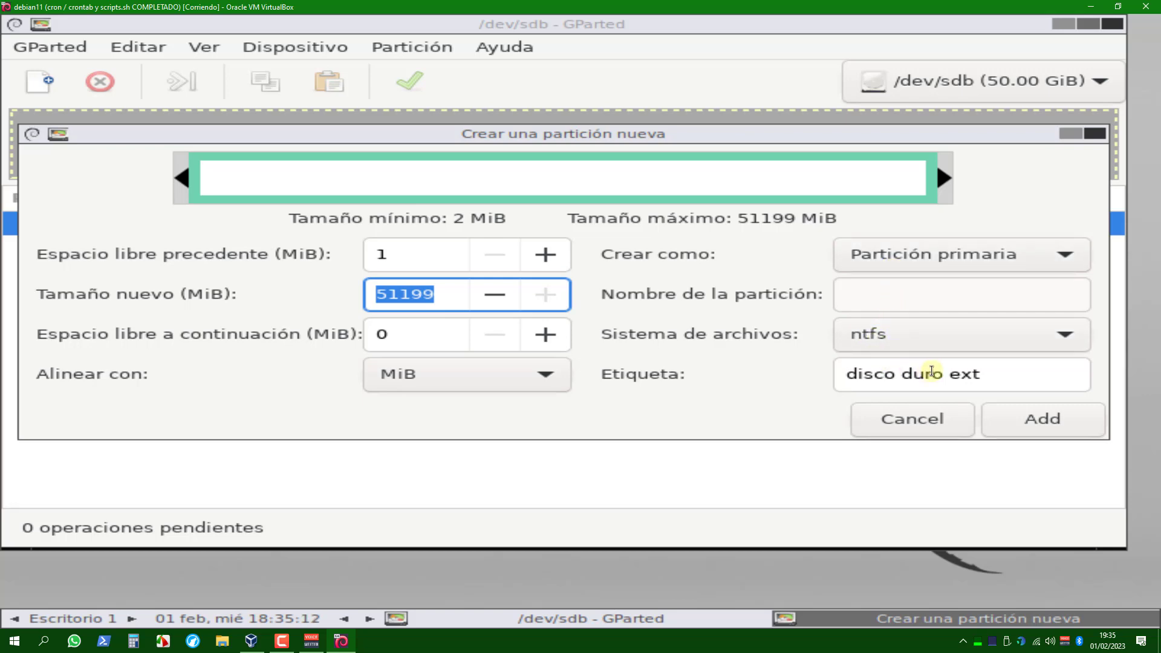
drag(990, 375, 822, 373)
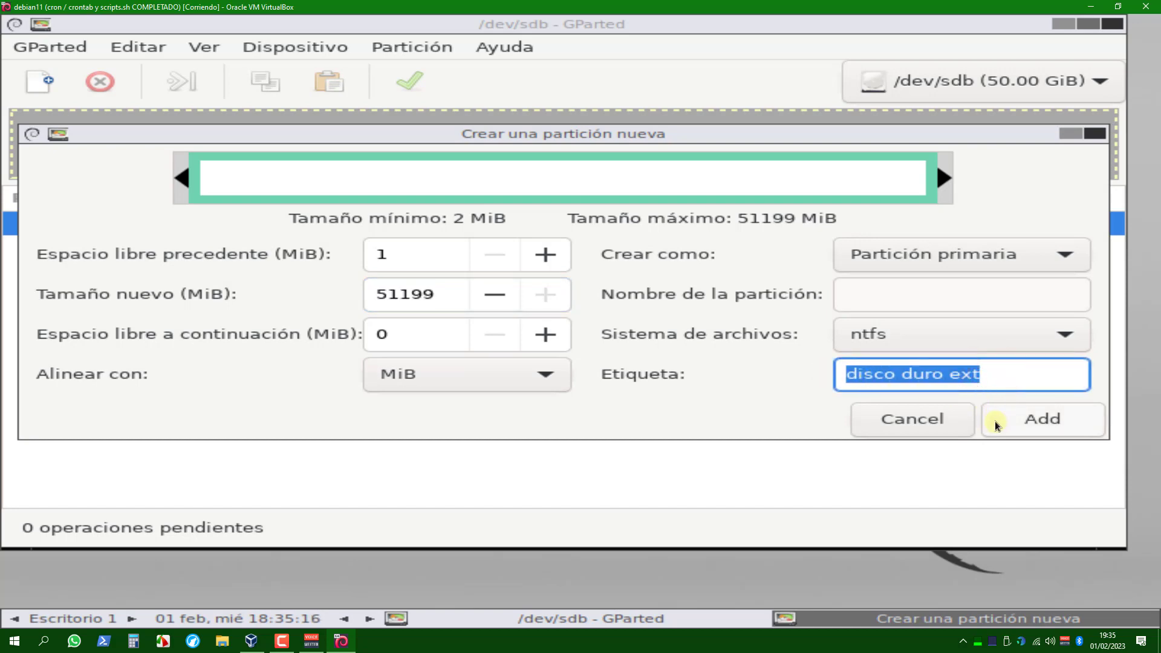
click(1010, 417)
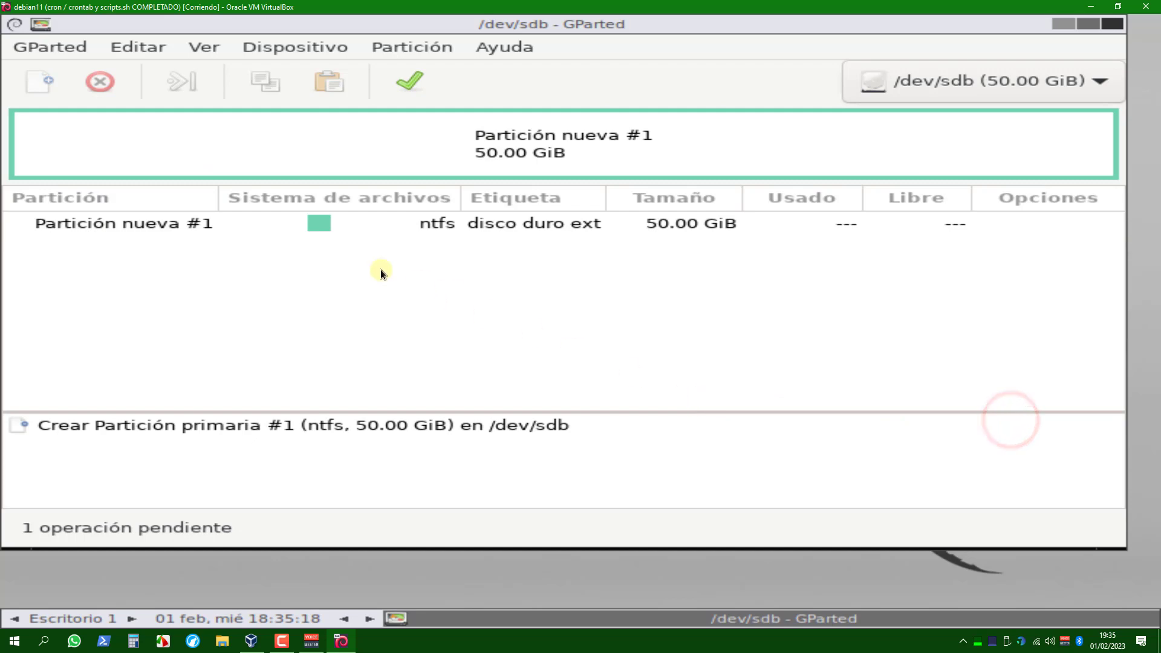
Apply the pending creation of the ntfs partition on /dev/sdb and close the operation report.
click(259, 228)
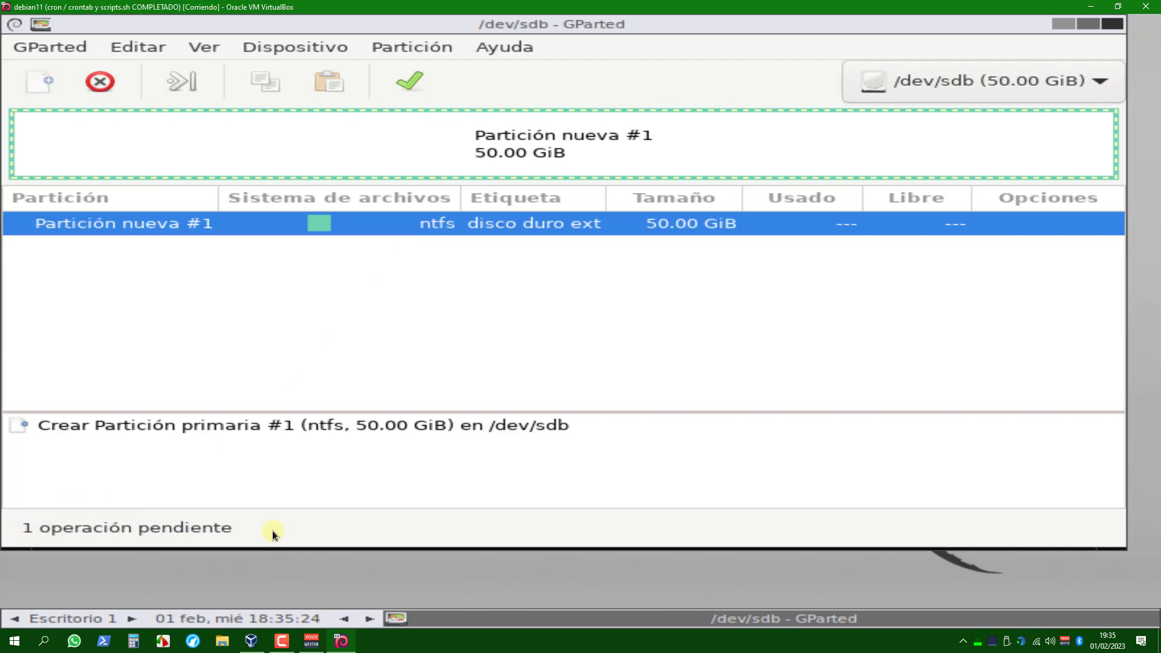
click(410, 79)
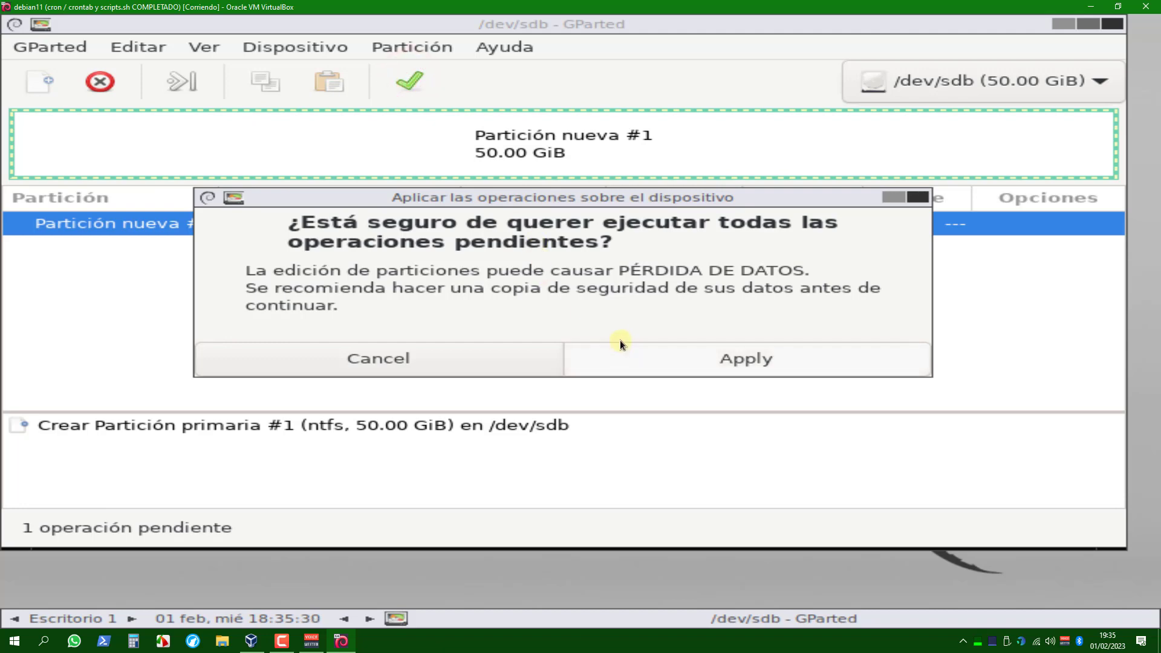
click(673, 360)
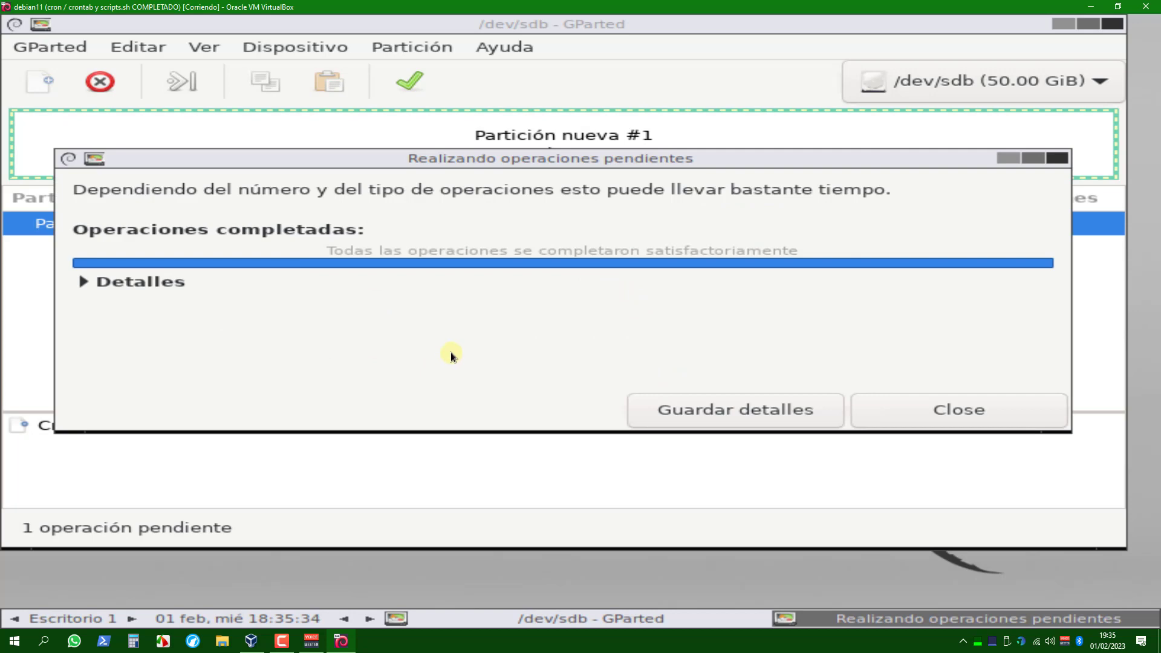
click(915, 418)
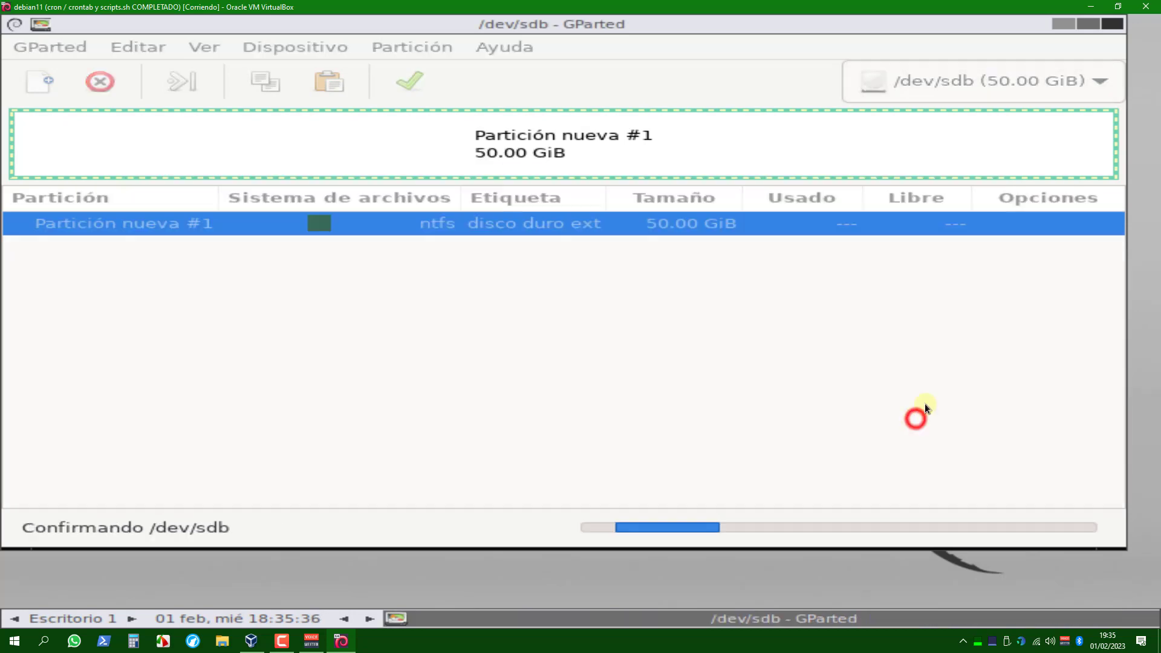
Close GParted and shut down the live system.
click(1111, 27)
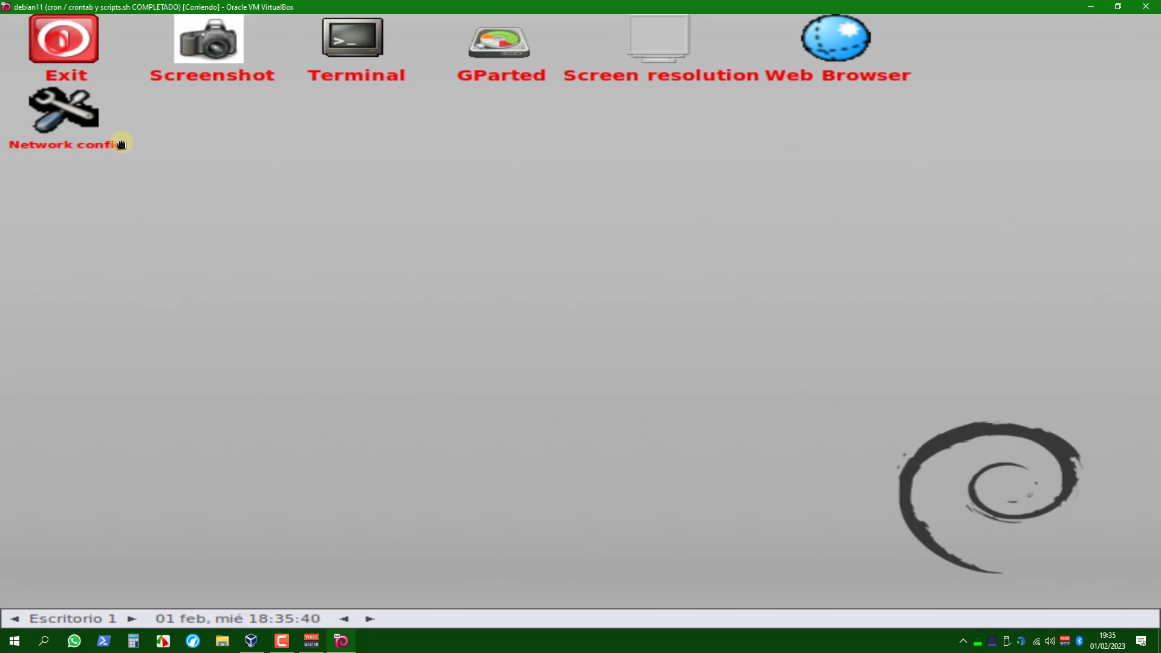
click(70, 35)
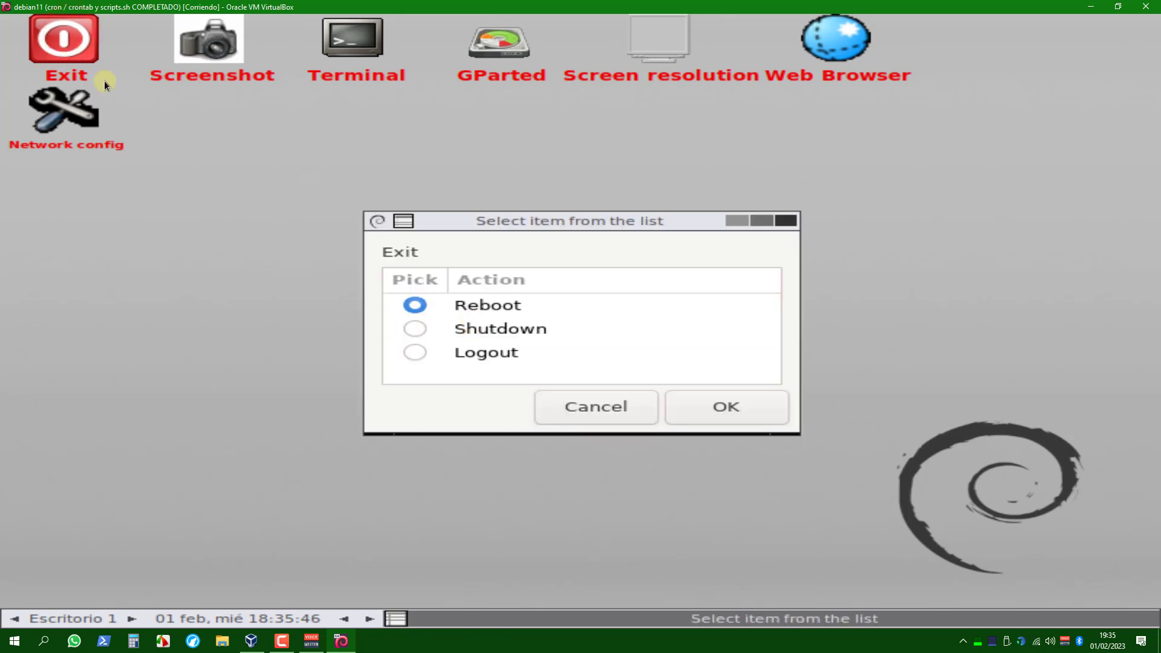
click(471, 331)
click(713, 402)
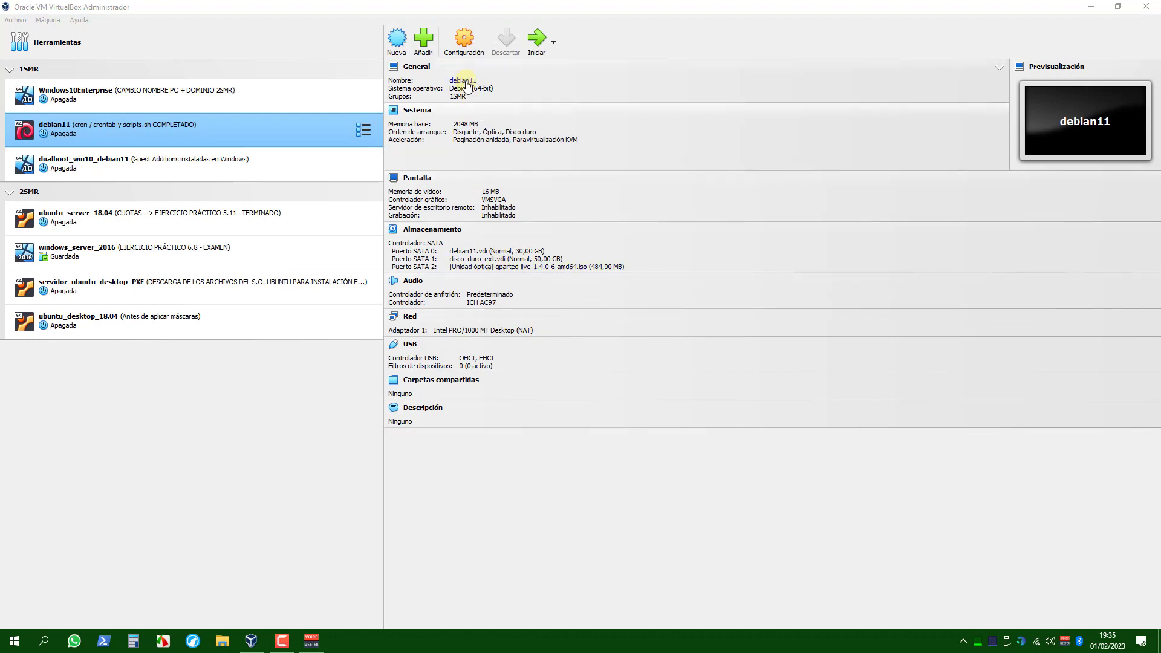
Open the storage settings of the debian11 virtual machine and review the details of debian11.vdi and disco_duro_ext.vdi.
click(465, 43)
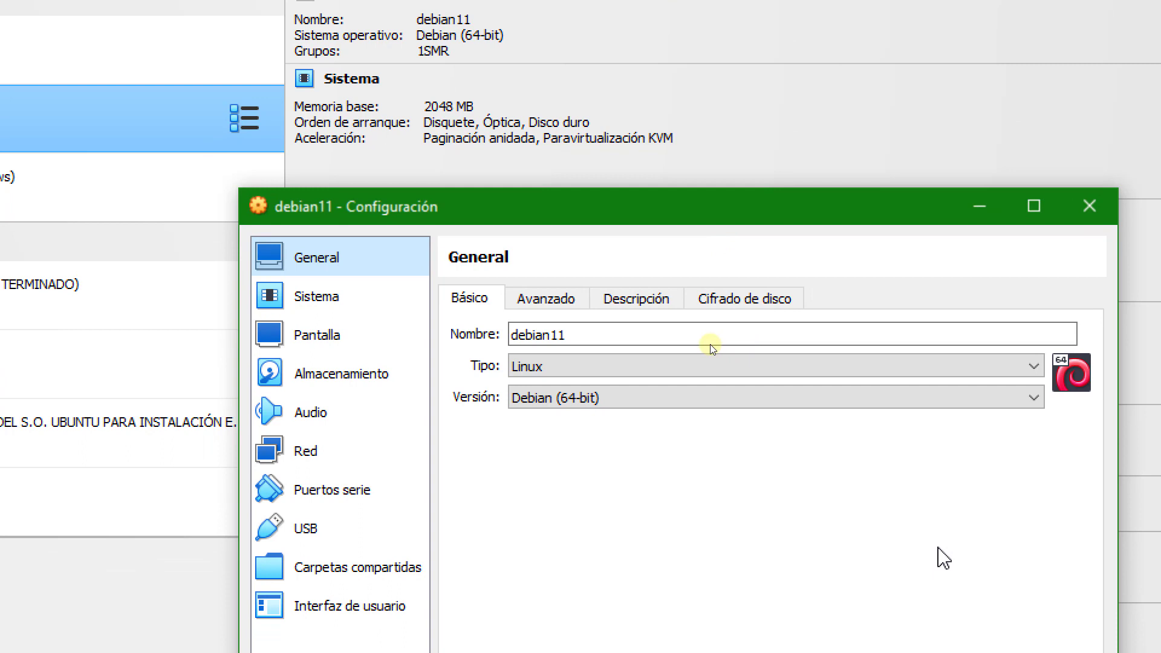
click(360, 378)
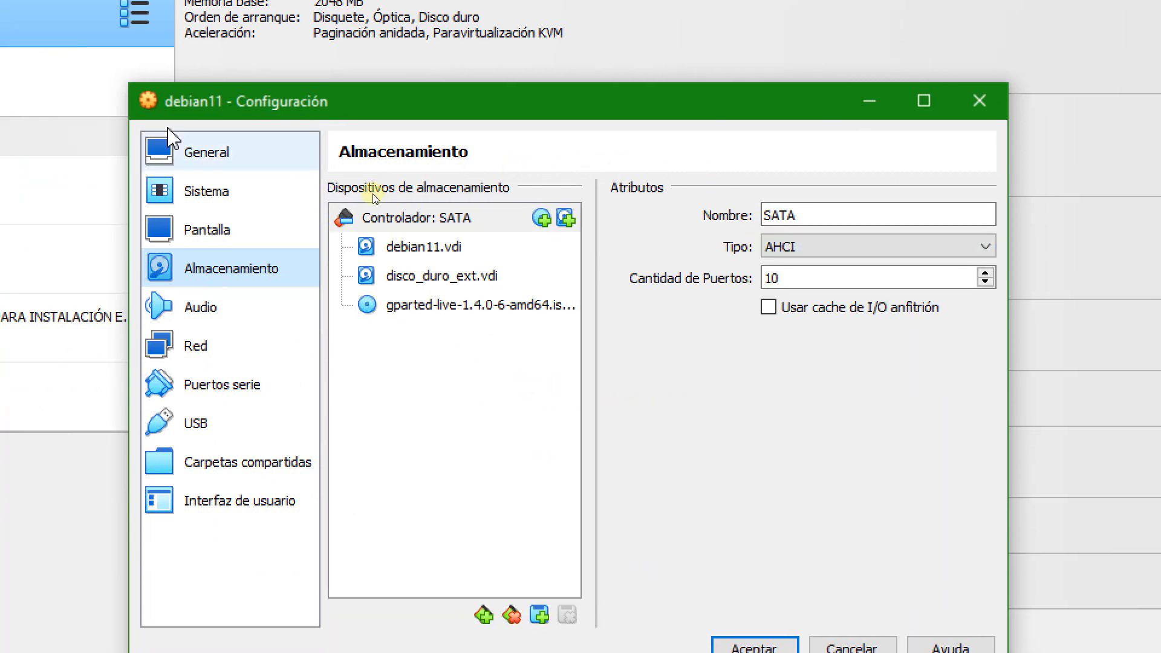
click(400, 248)
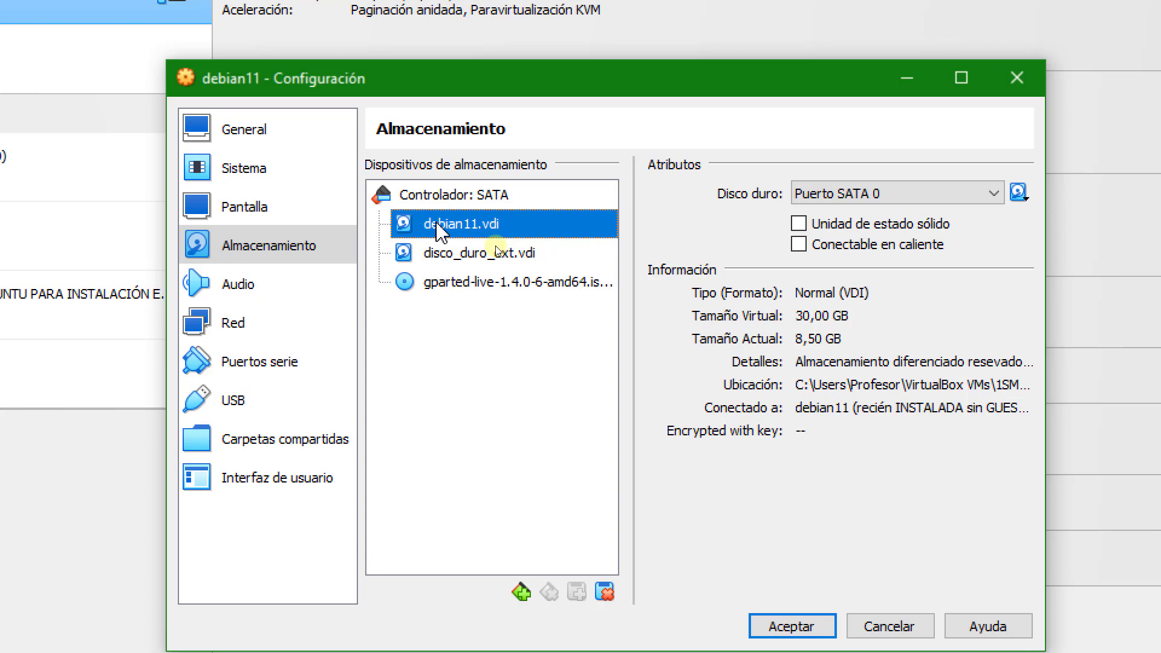
click(498, 262)
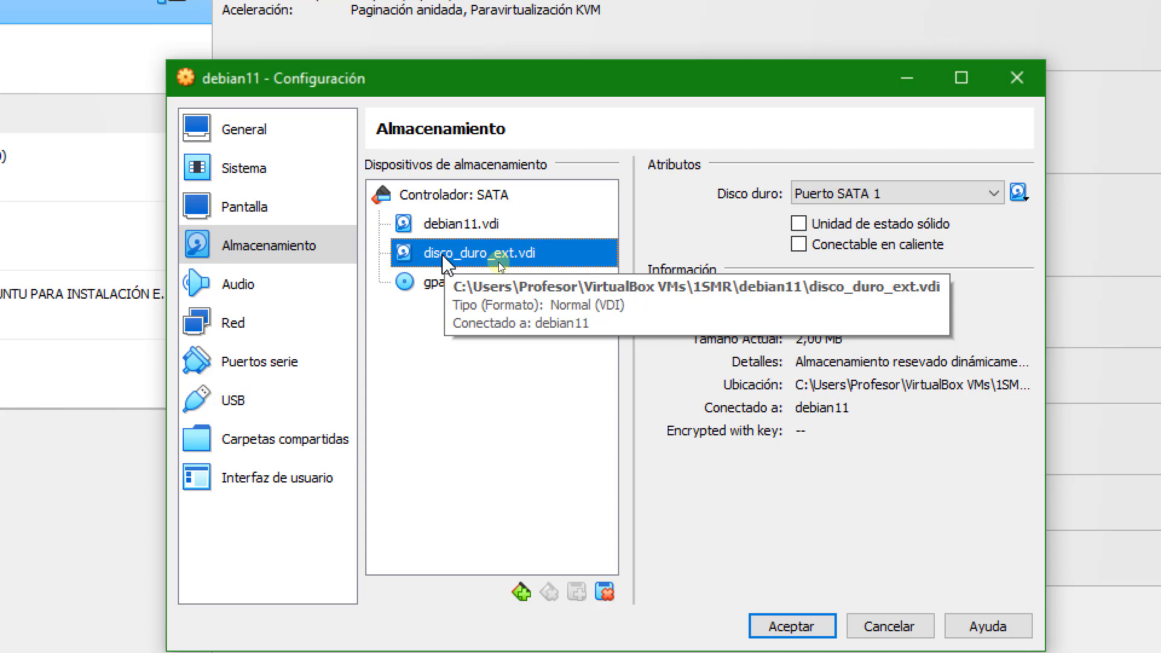
Replace the gparted-live image in the SATA port 2 optical drive with clonezilla-live-3.0.1-8-amd64.iso from the ISOs folder.
click(514, 278)
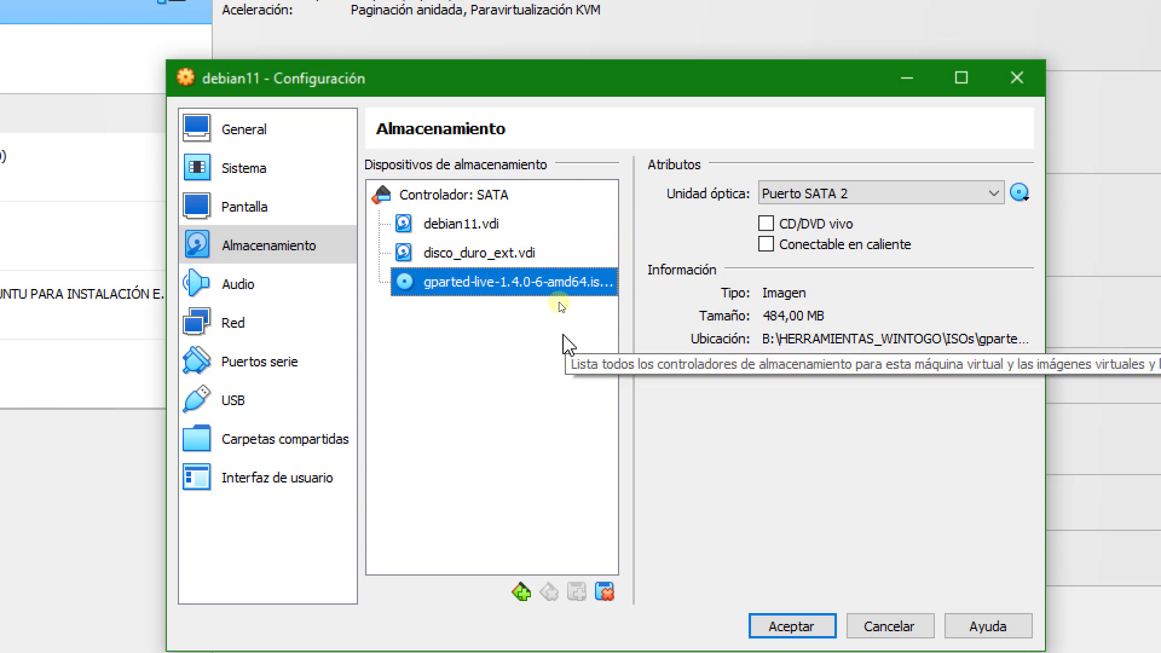
click(1020, 193)
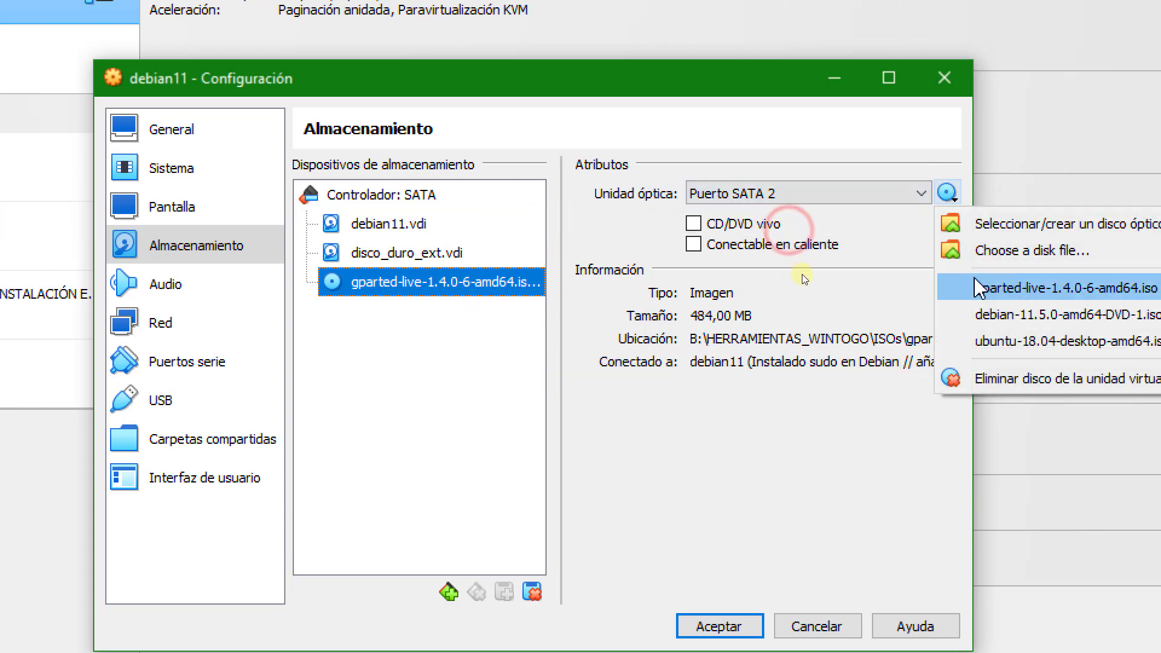
click(980, 250)
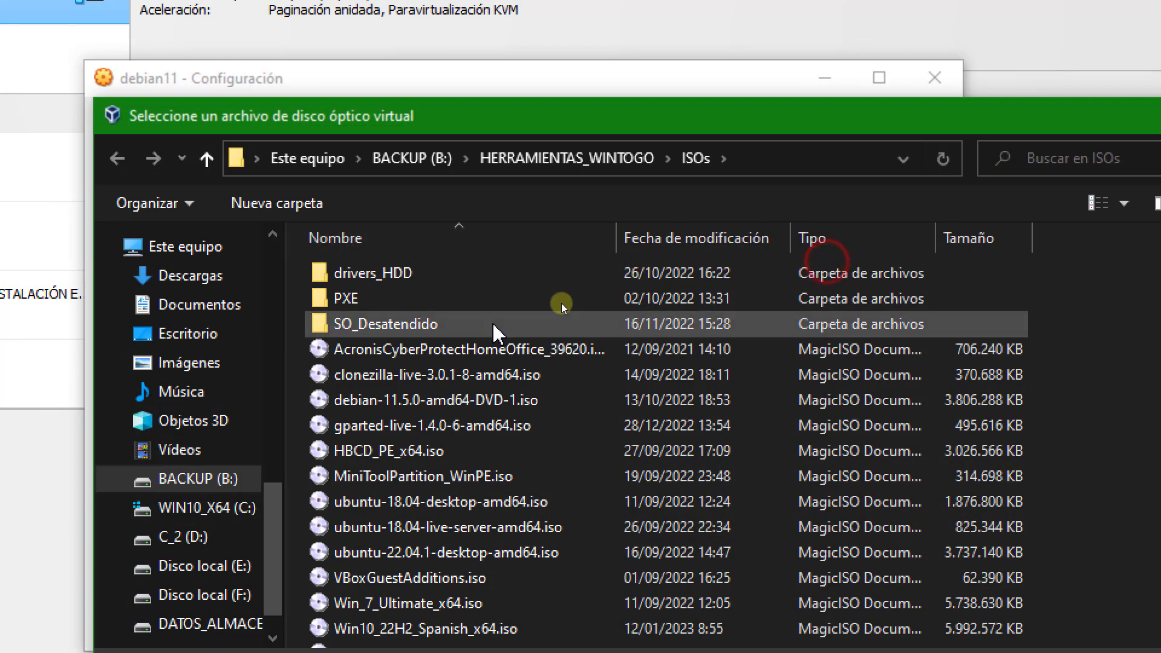
click(439, 376)
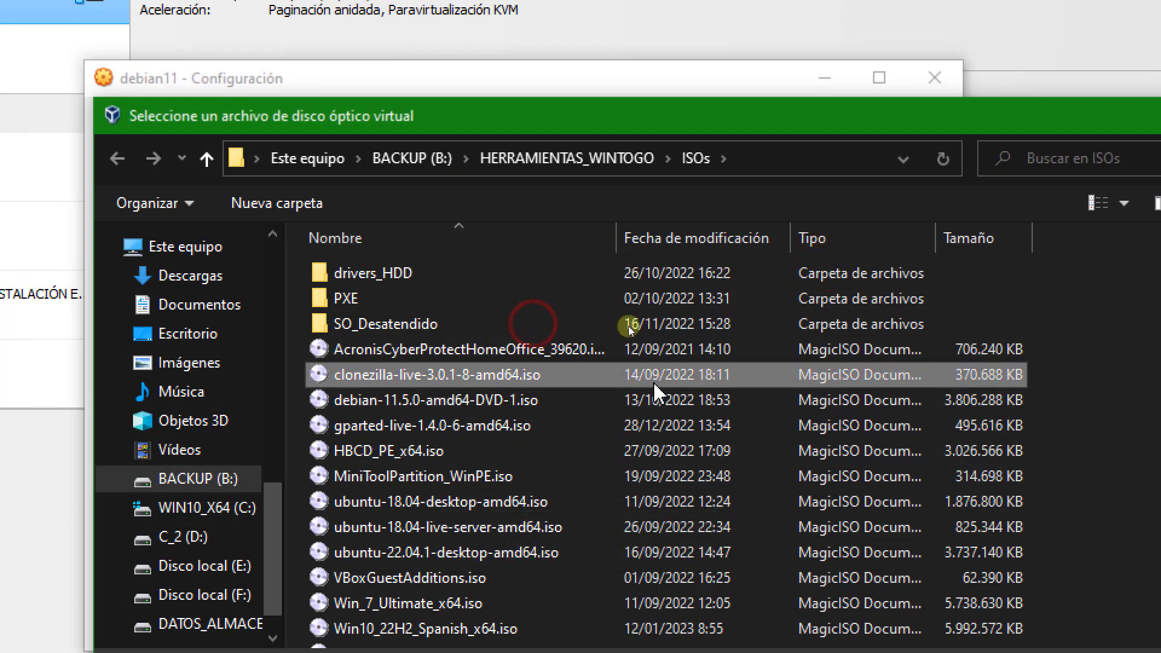
double_click(577, 375)
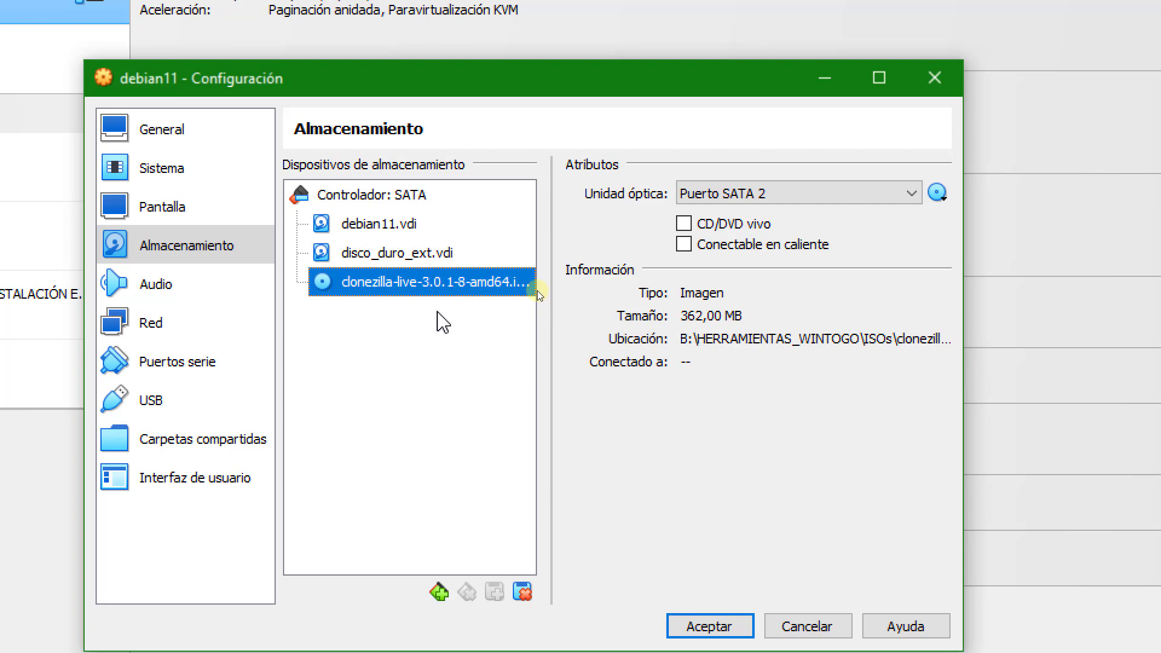
Compare the virtual and actual sizes of the hard disks debian11.vdi and disco_duro_ext.vdi.
click(397, 254)
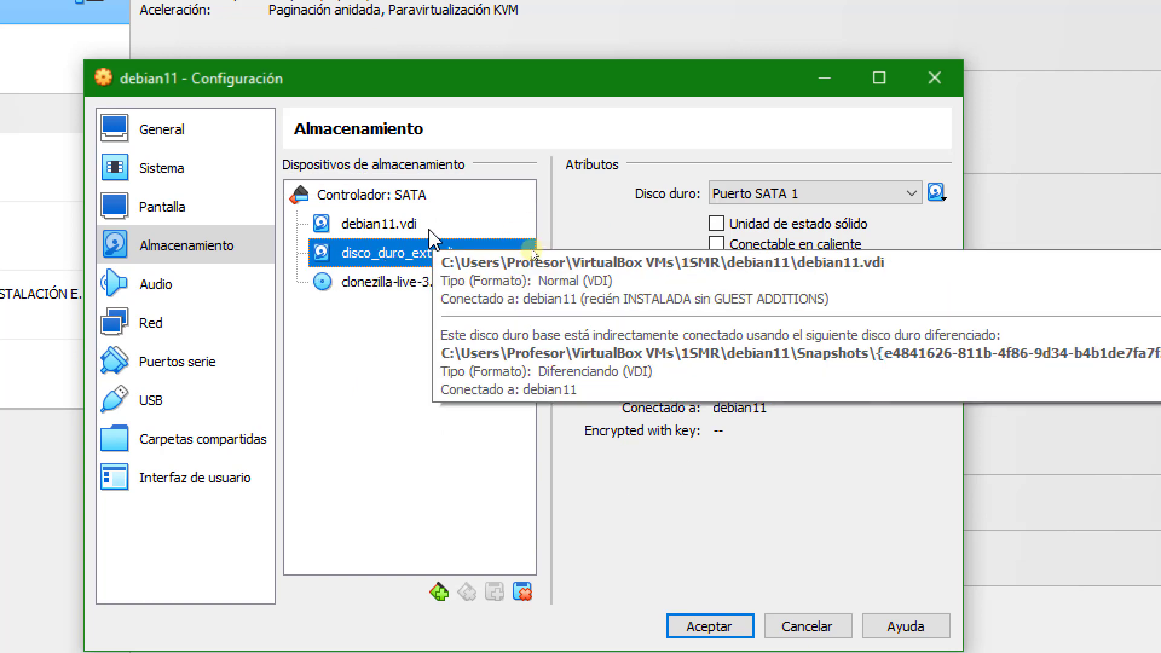
click(399, 227)
click(423, 252)
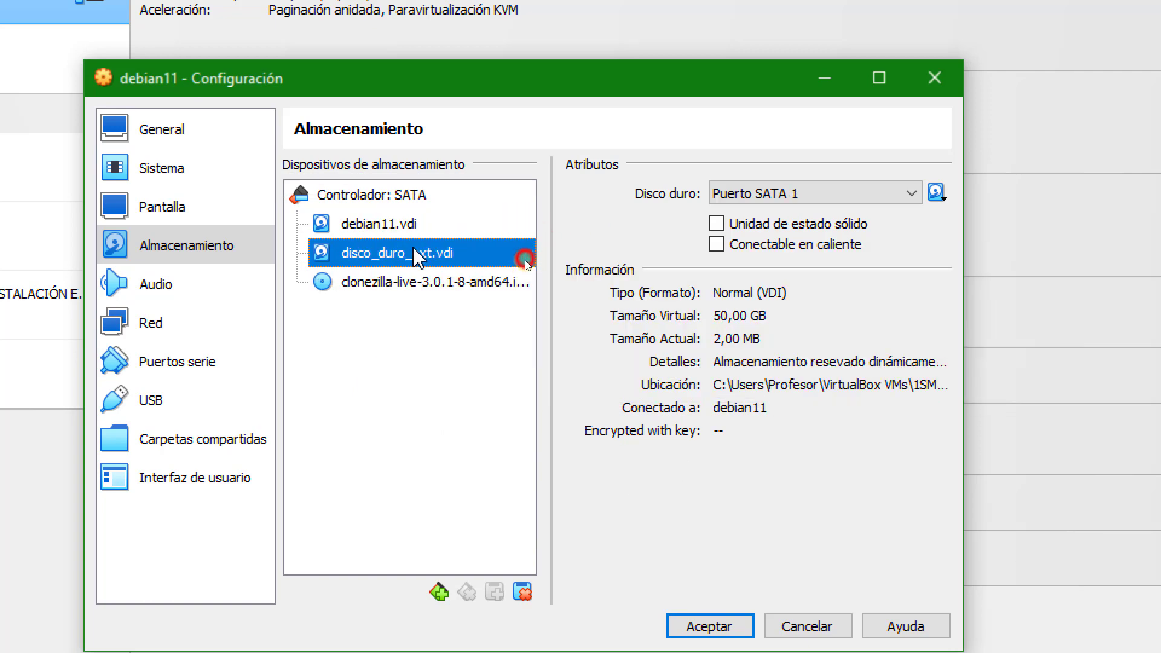
click(427, 225)
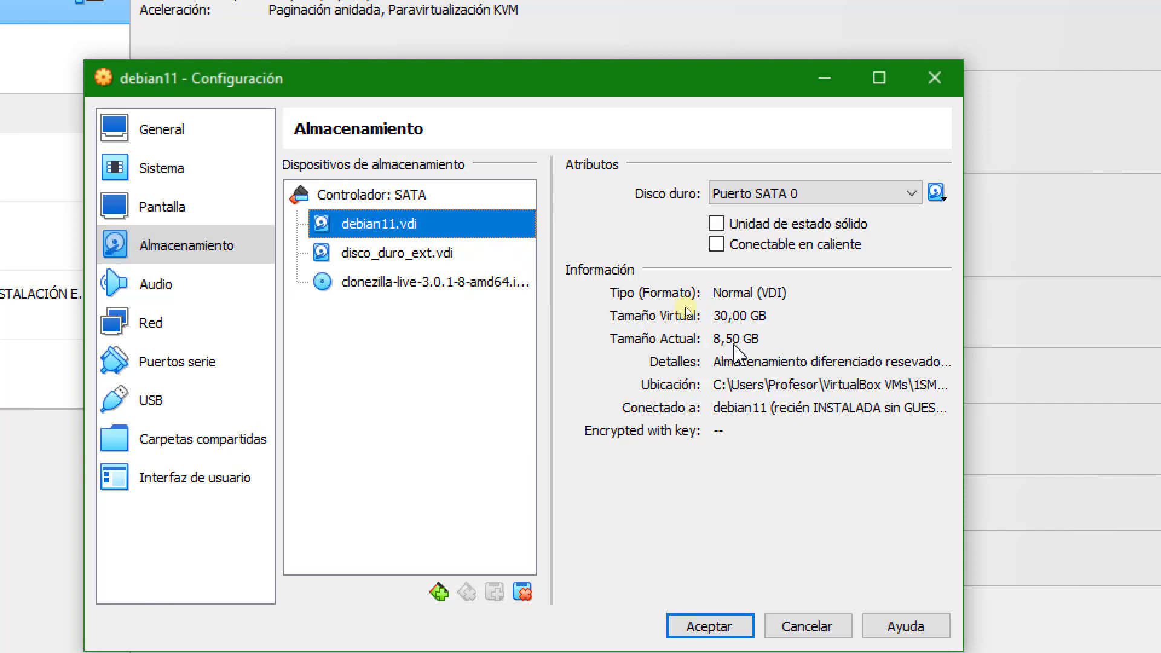
click(522, 262)
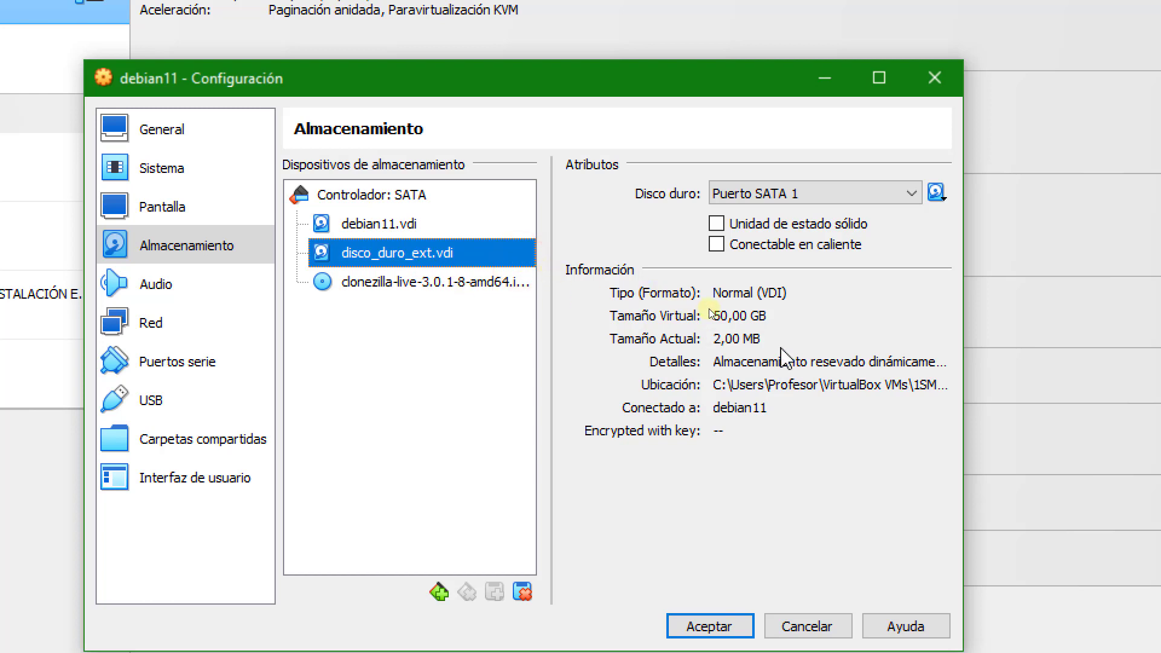
click(726, 342)
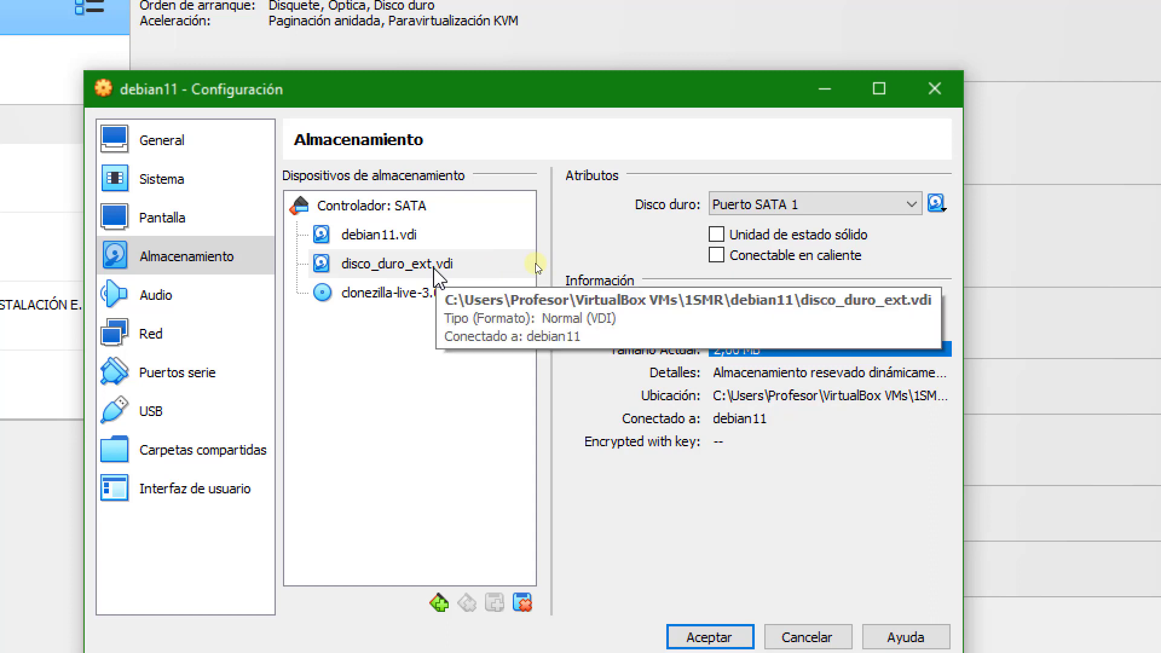
click(511, 242)
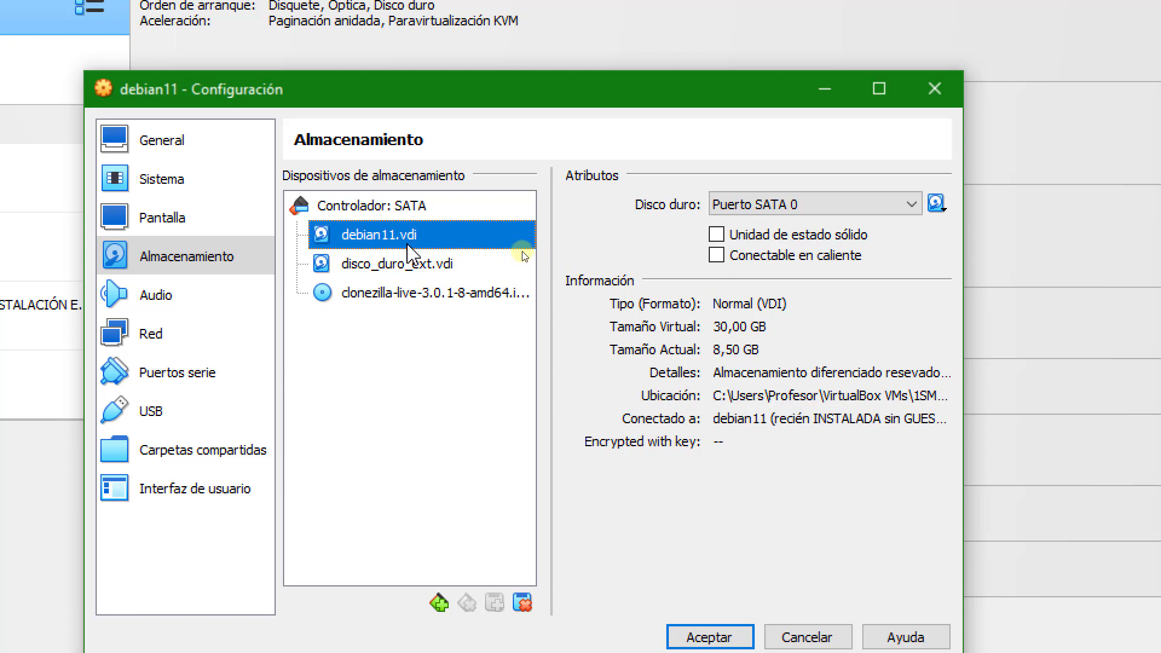
click(539, 259)
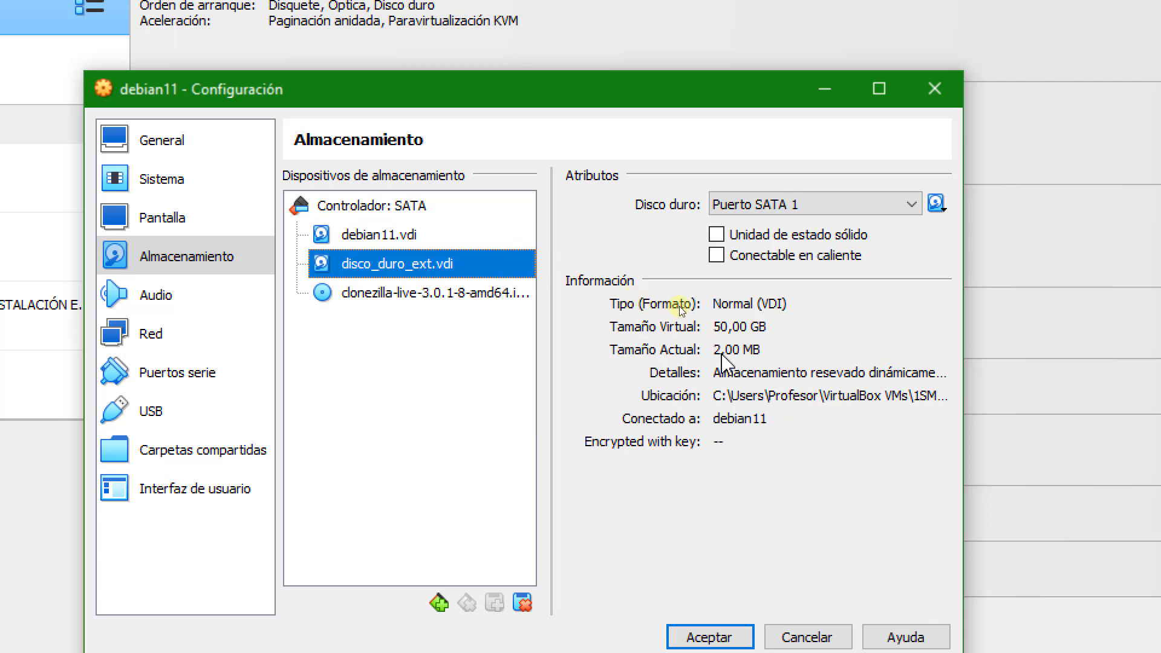
click(494, 244)
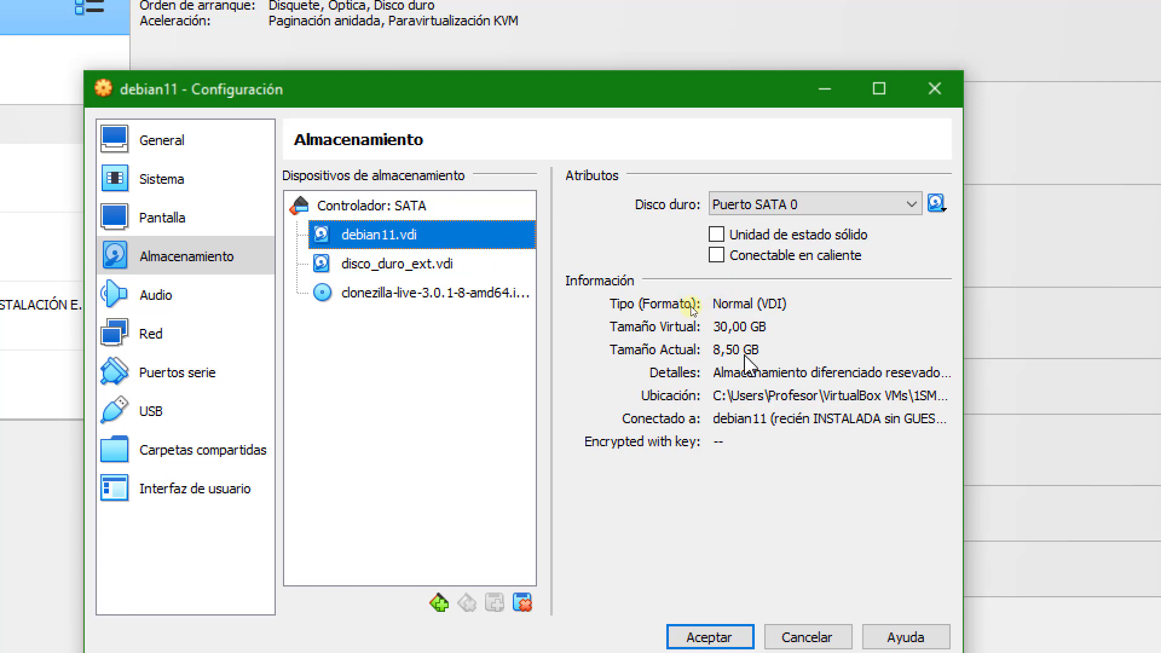
click(520, 264)
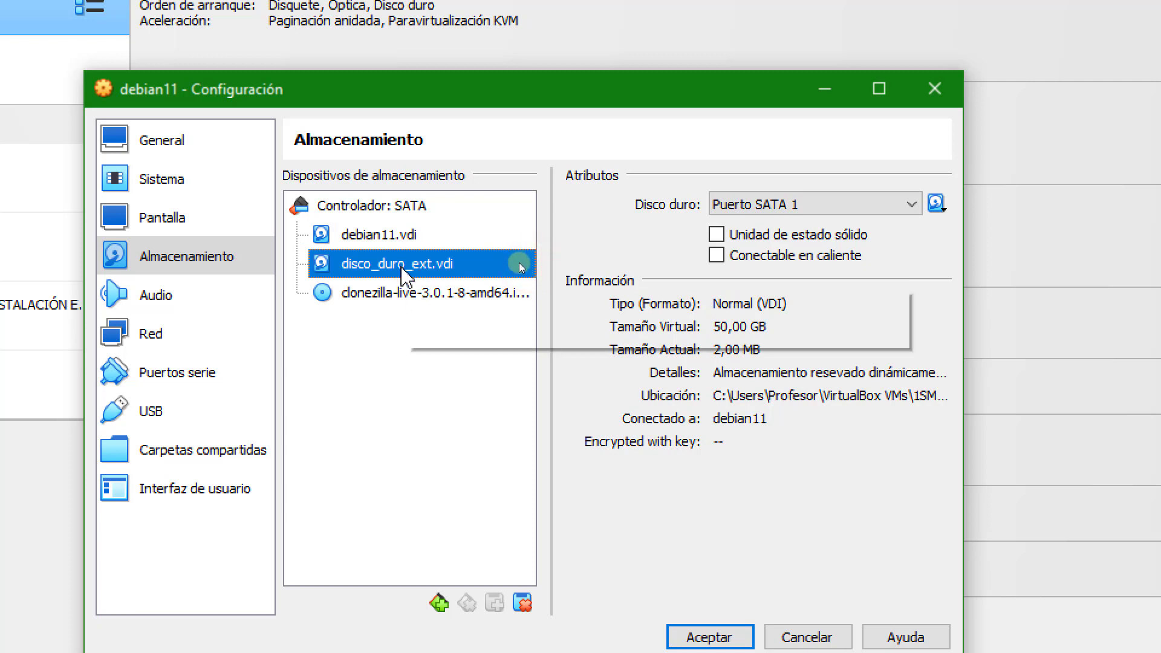
click(728, 354)
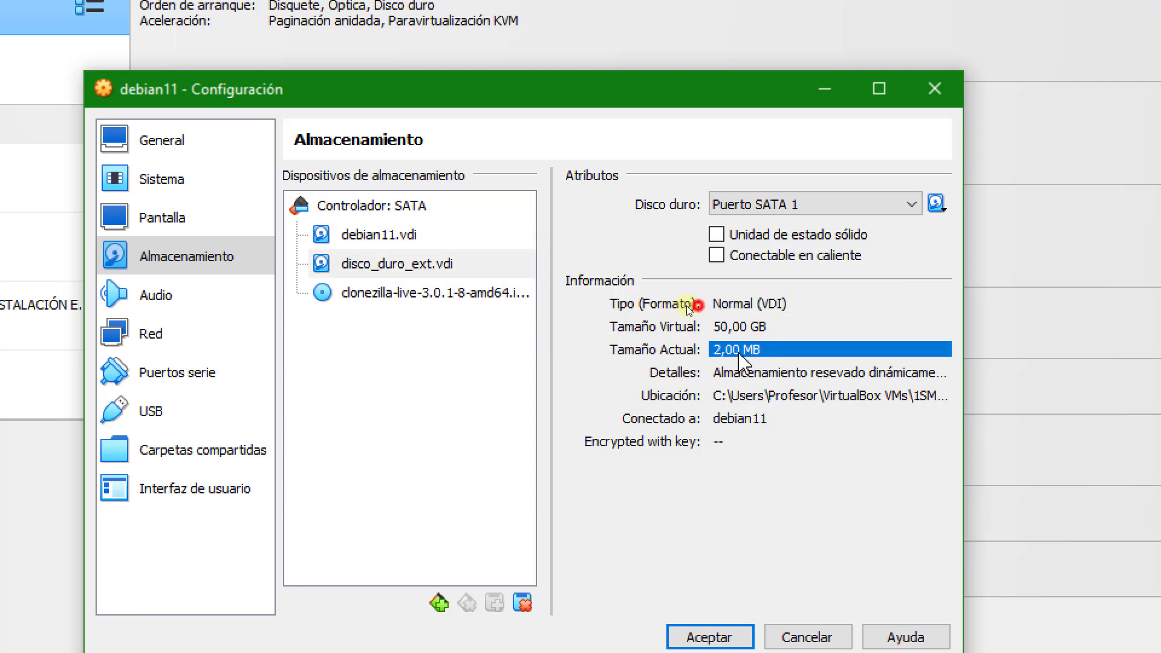